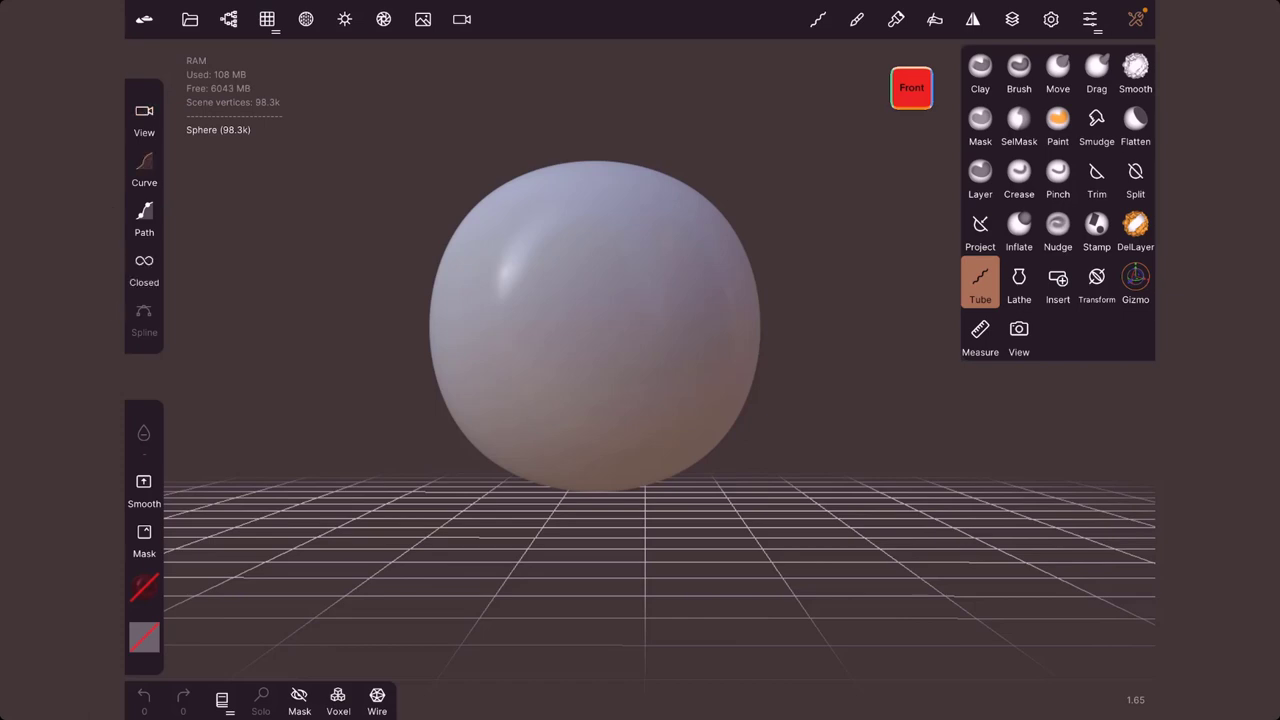
Undo a test tube stroke and delete the sphere, leaving only the floor grid
left_click_drag(556, 248, 582, 242)
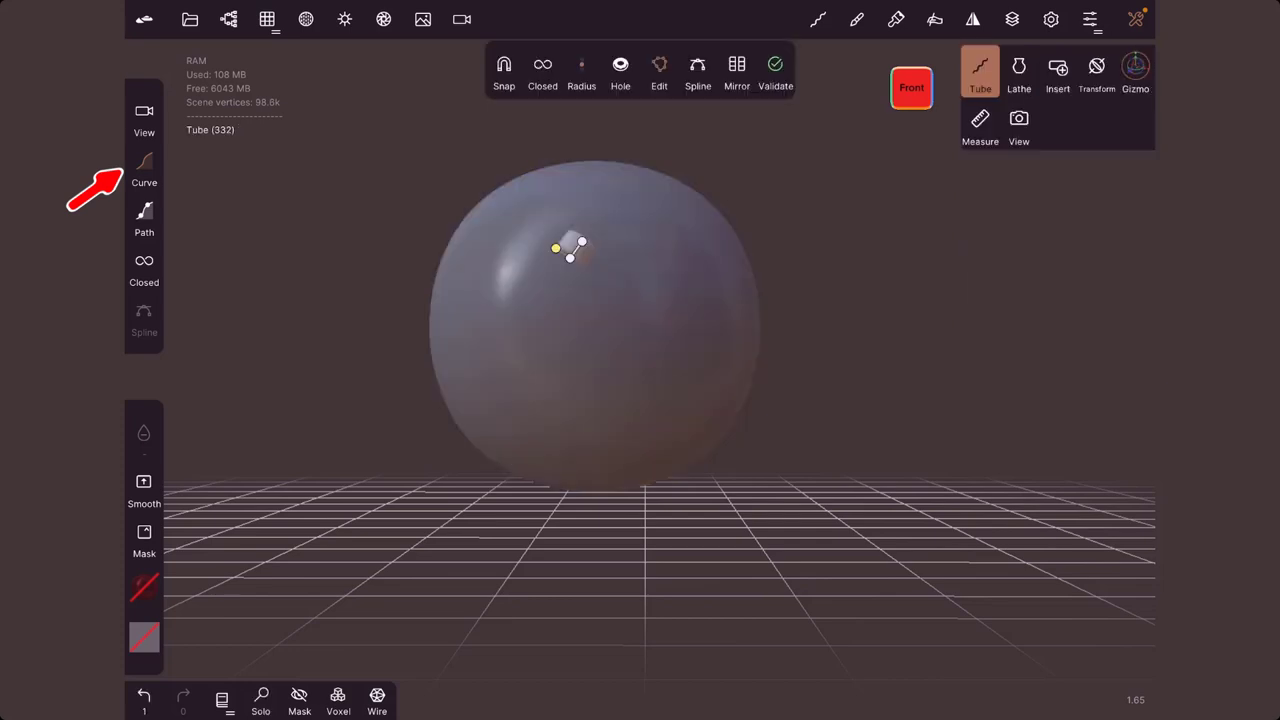
key("ctrl+z")
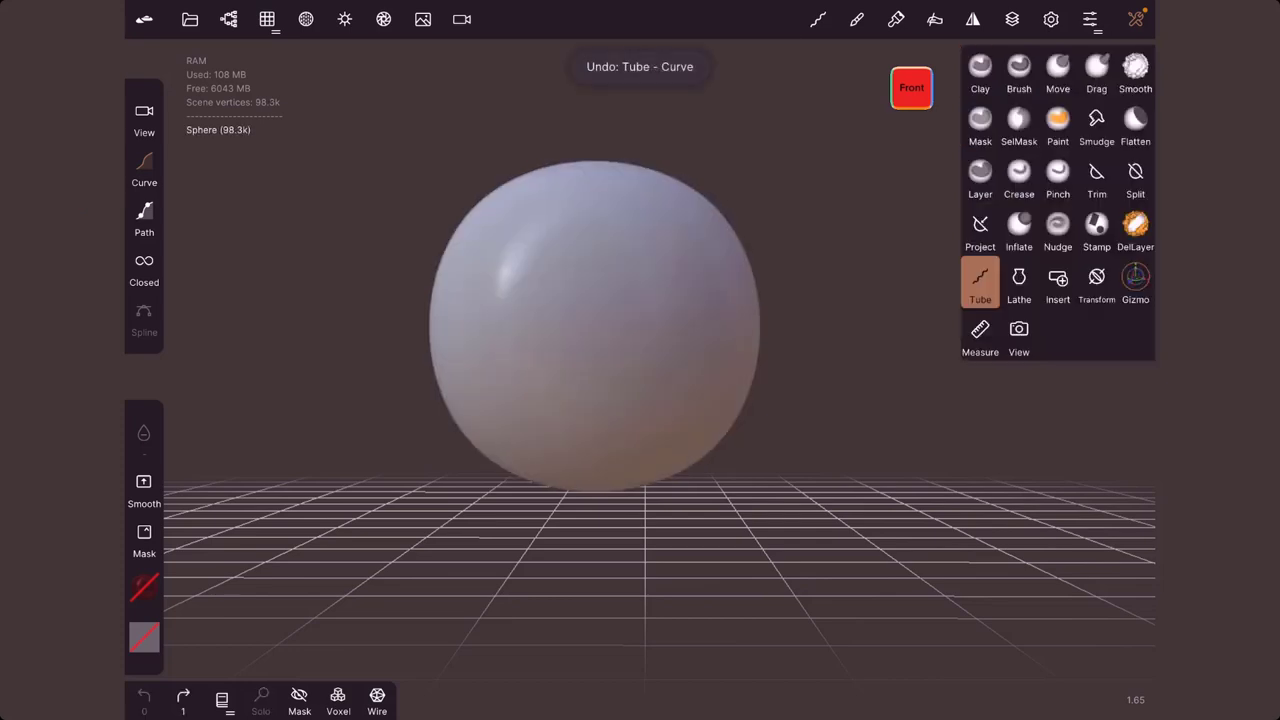
left_click(189, 19)
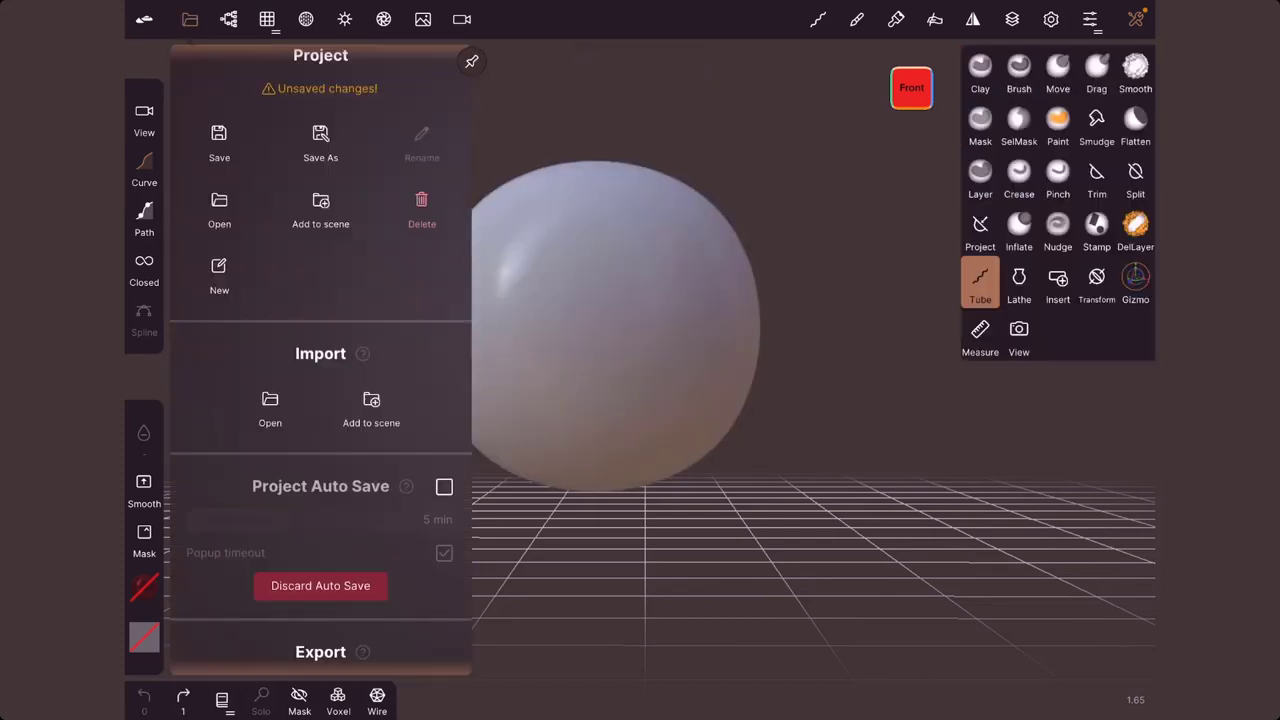
left_click(228, 19)
left_click(423, 126)
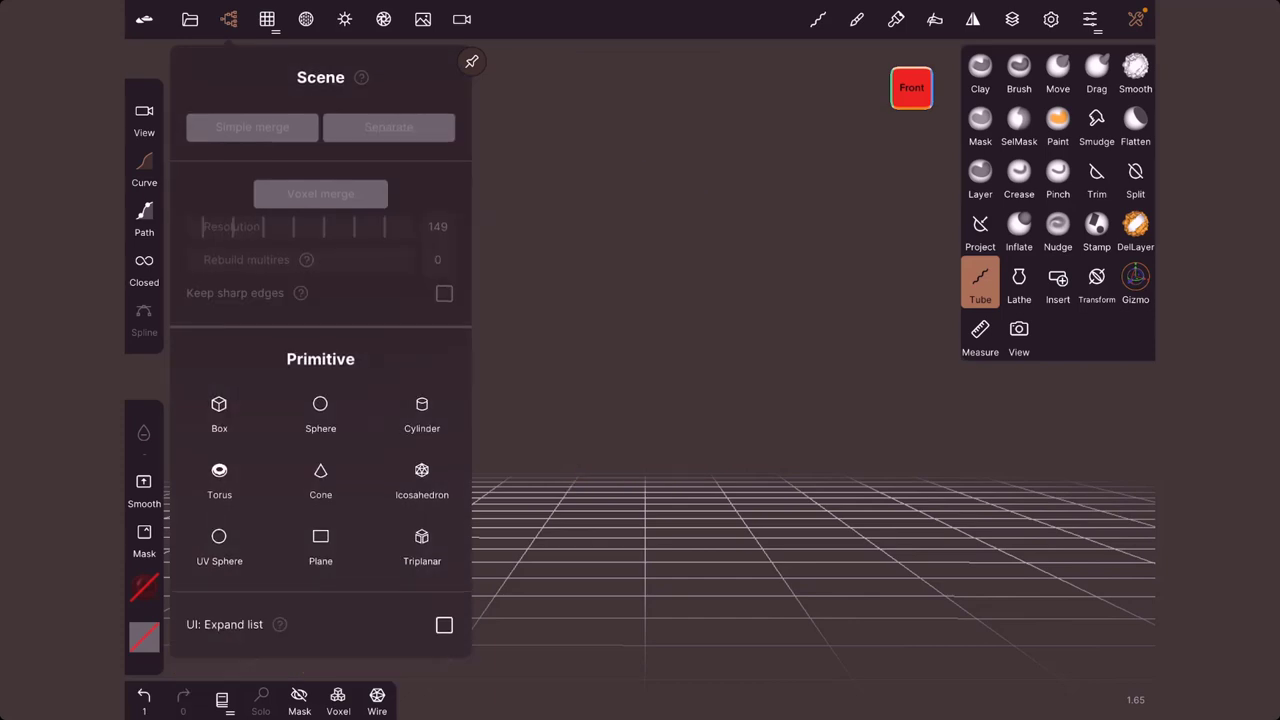
left_click(228, 19)
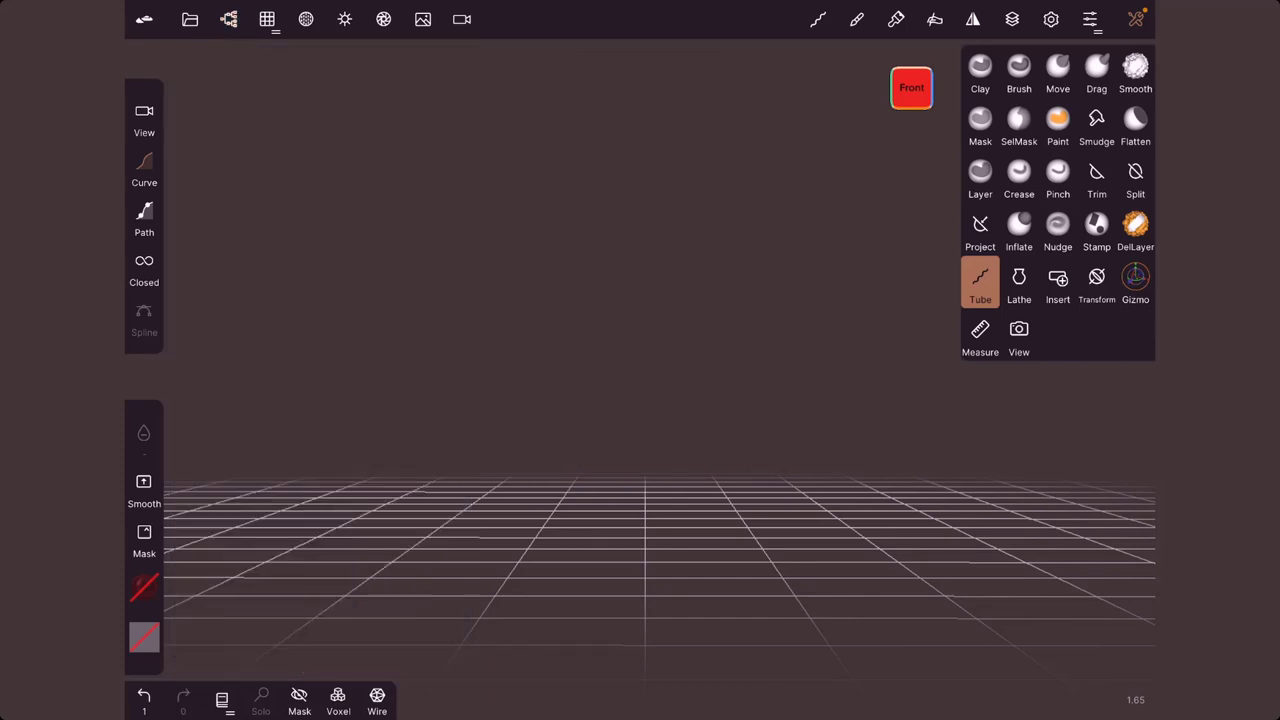
Draw a wavy tube, set Lazy rope stabilizer to 0, then add a second wavy tube and a short straight one
mouse_move(423, 420)
left_mouse_down()
mouse_move(436, 382)
mouse_move(544, 394)
mouse_move(704, 282)
mouse_move(755, 186)
left_mouse_up()
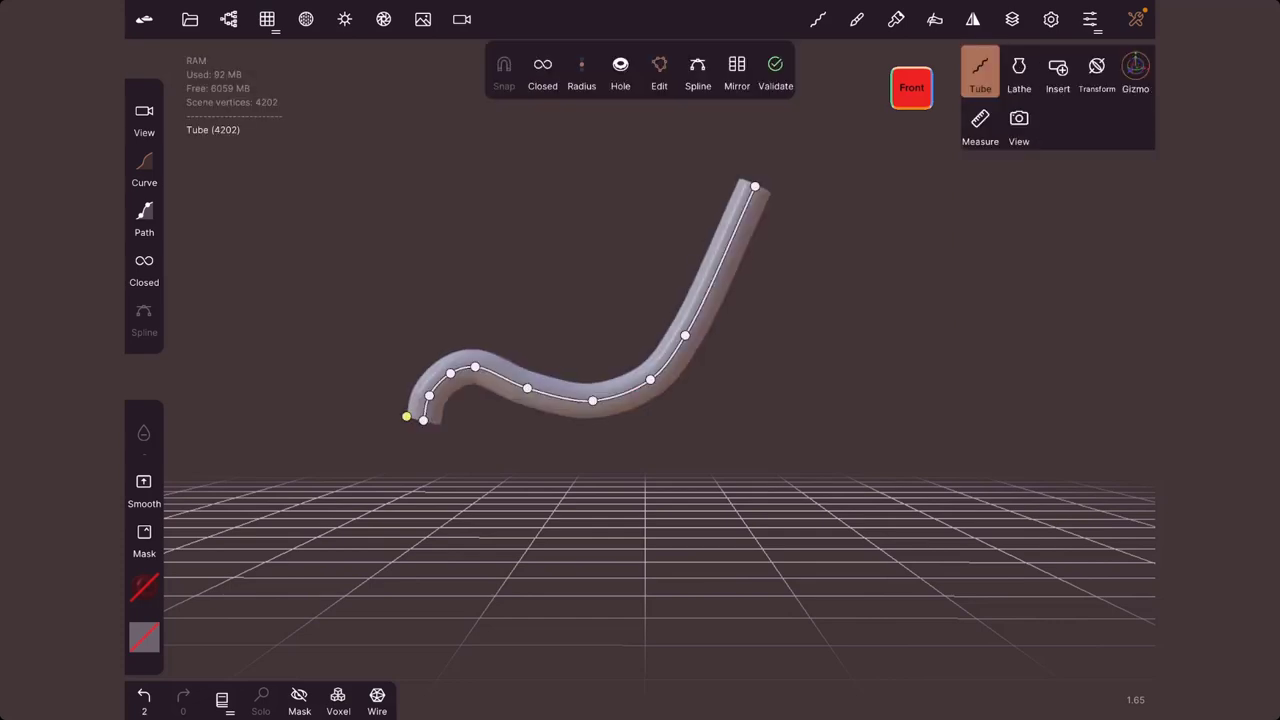
left_click(818, 19)
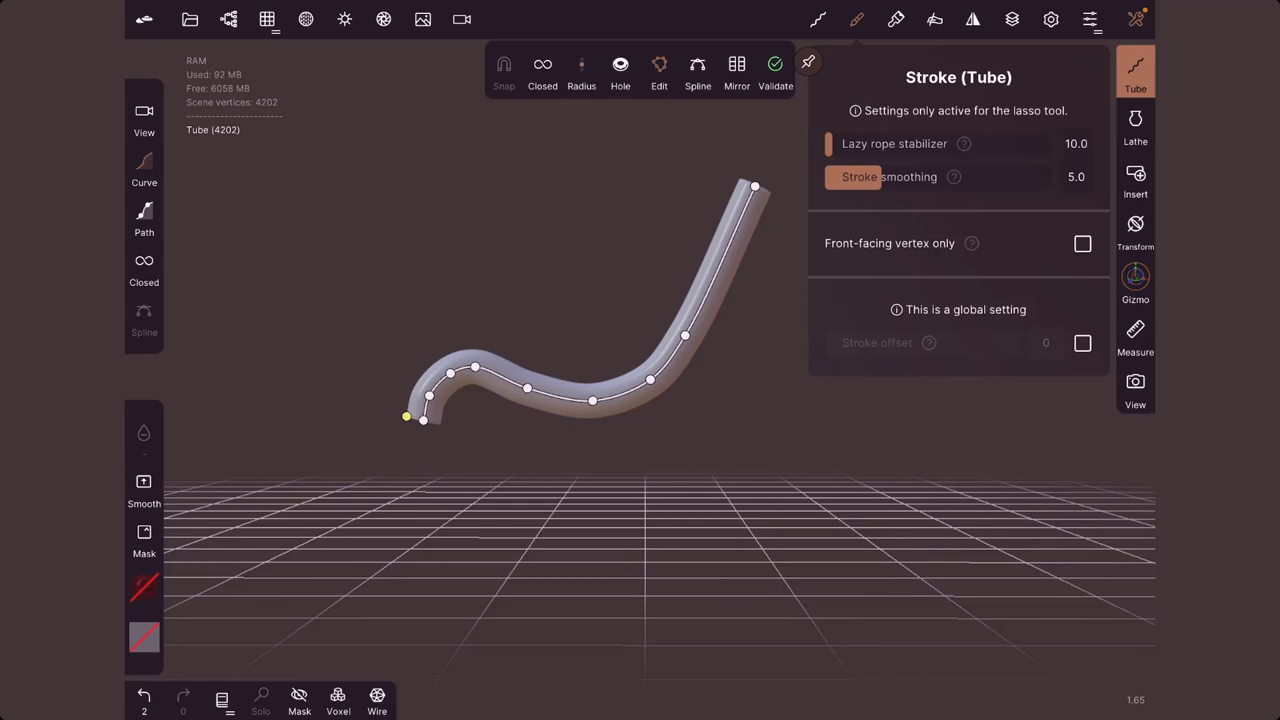
left_click_drag(830, 144, 820, 144)
mouse_move(398, 352)
left_mouse_down()
mouse_move(404, 338)
mouse_move(614, 282)
mouse_move(664, 214)
left_mouse_up()
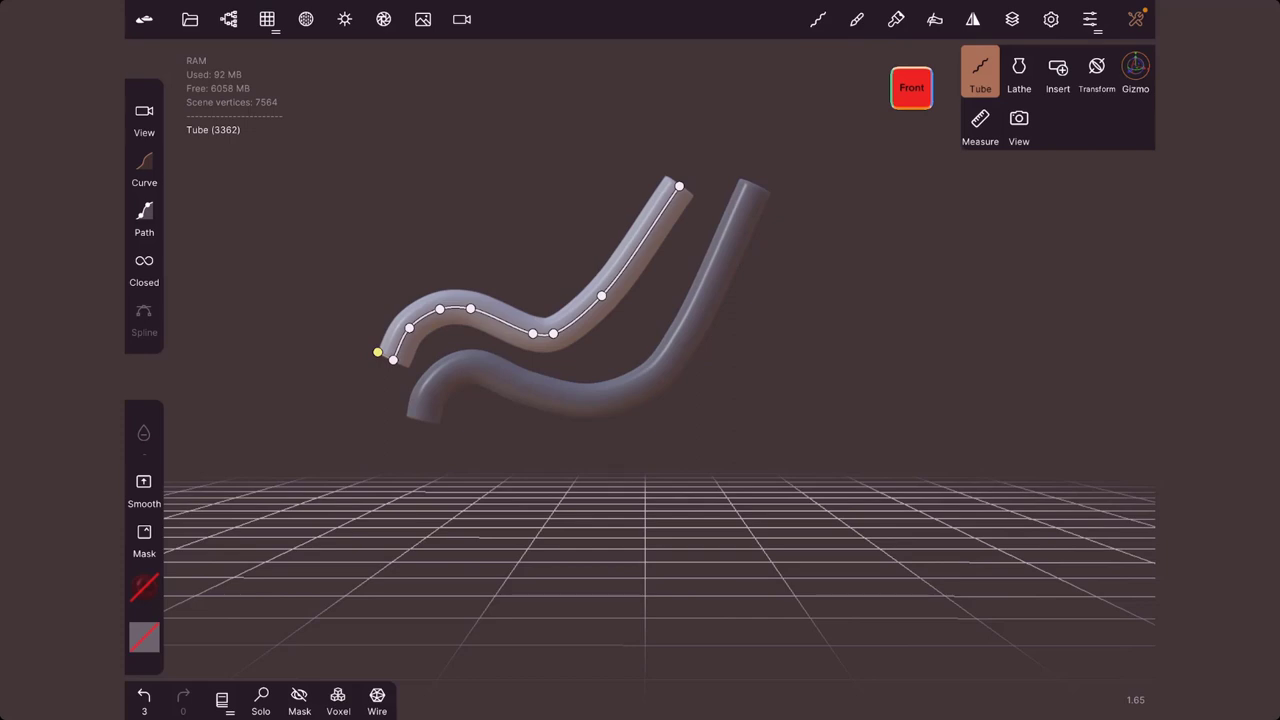
left_click_drag(606, 450, 744, 370)
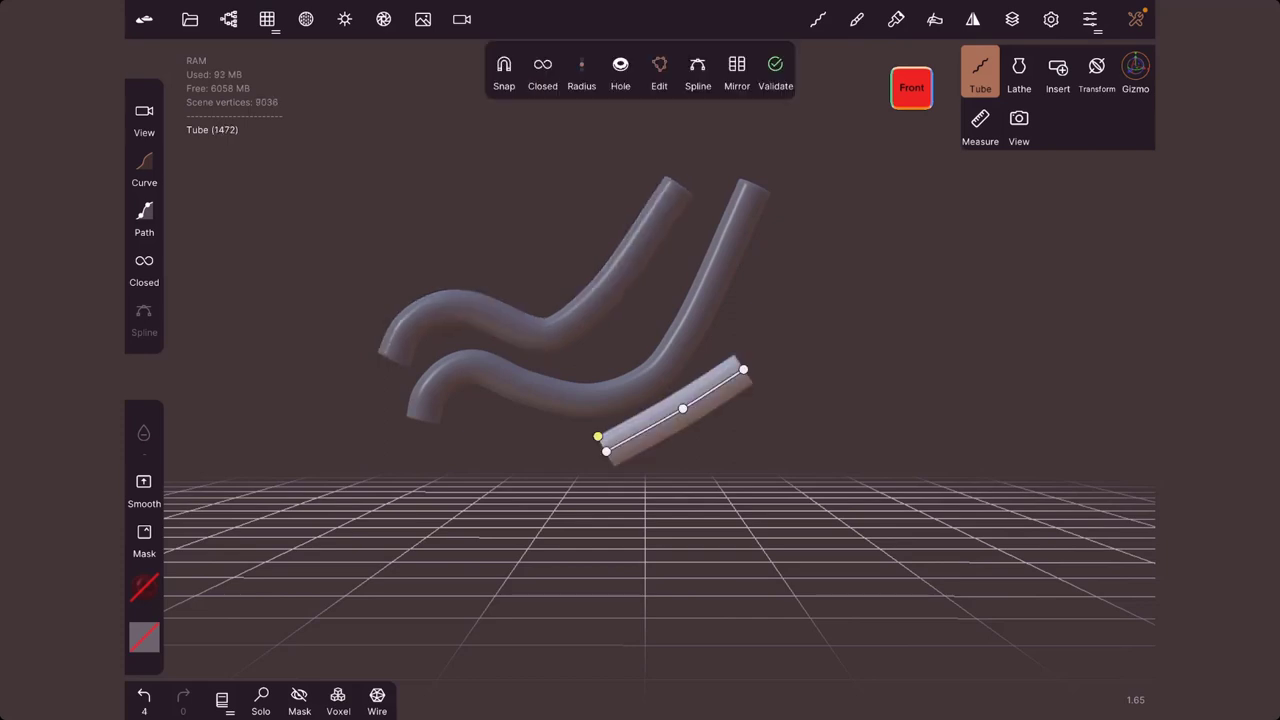
Set Lazy rope stabilizer to 18.5 and draw a new wavy tube above the others
left_click(857, 19)
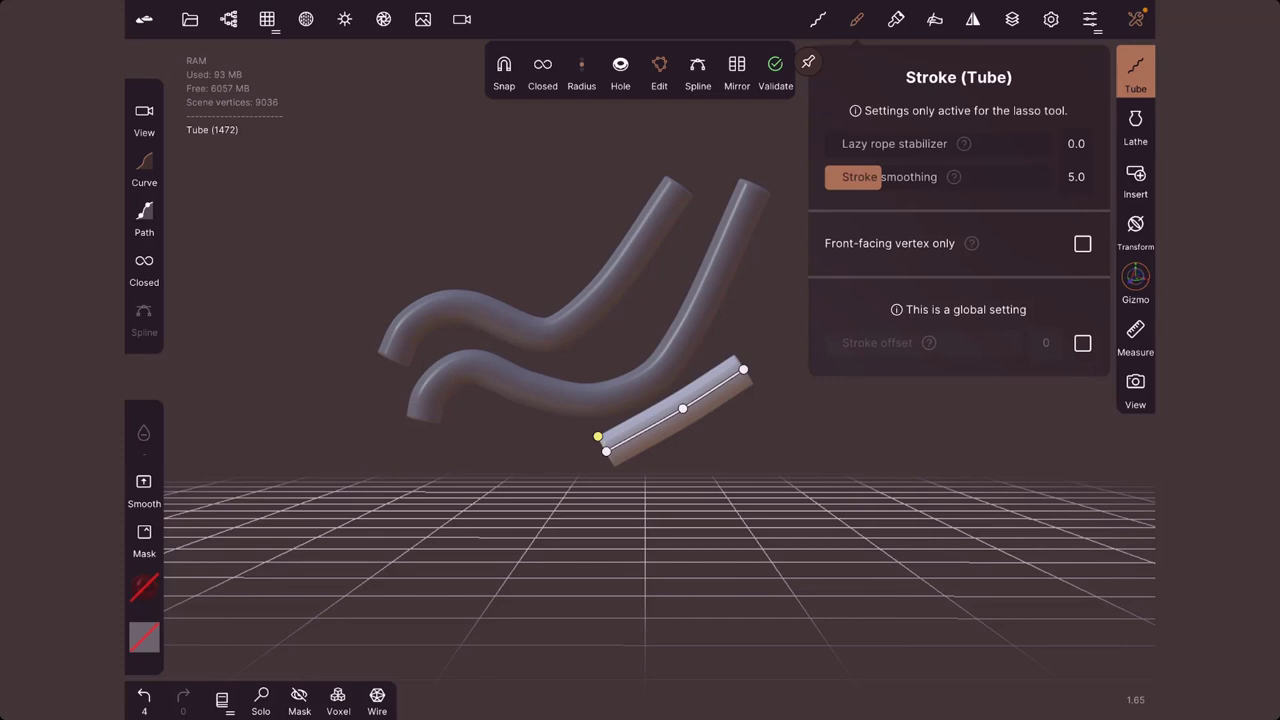
mouse_move(826, 143)
left_mouse_down()
mouse_move(856, 143)
mouse_move(834, 143)
left_mouse_up()
mouse_move(366, 315)
left_mouse_down()
mouse_move(394, 274)
mouse_move(524, 274)
mouse_move(626, 174)
left_mouse_up()
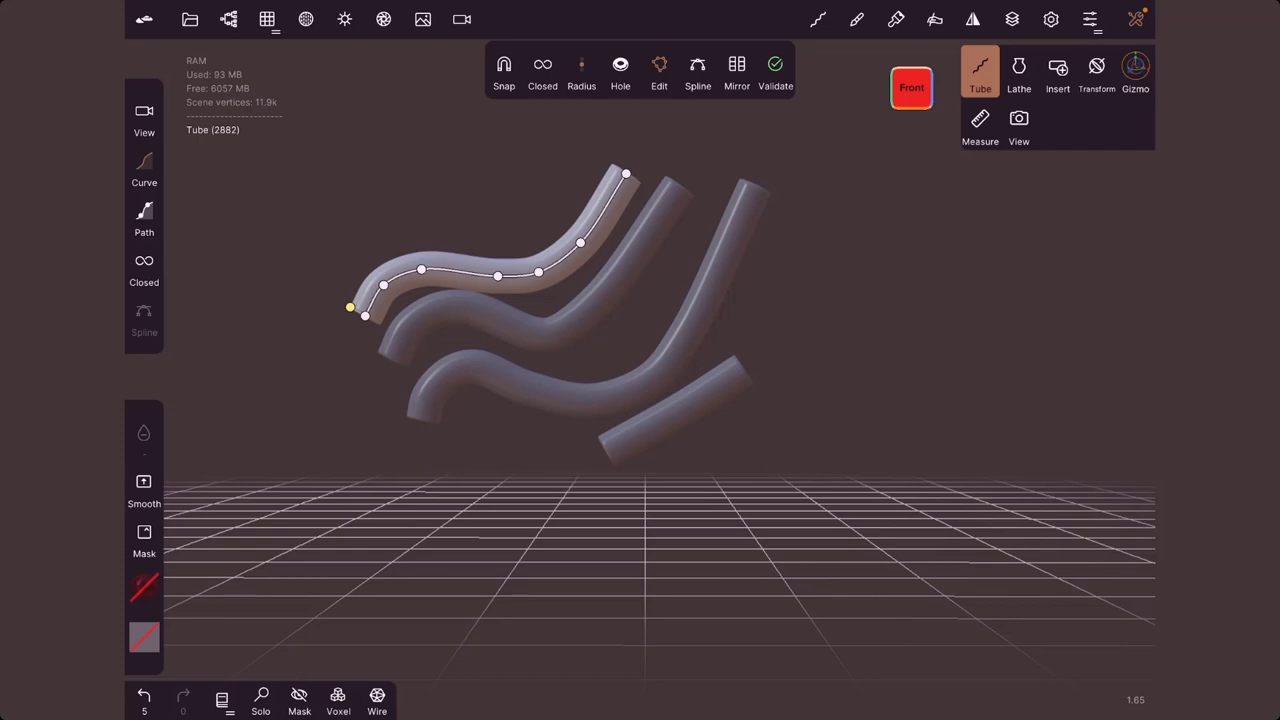
Finish editing that tube, enable Hole, and draw a small hollow tube above it
left_click(659, 64)
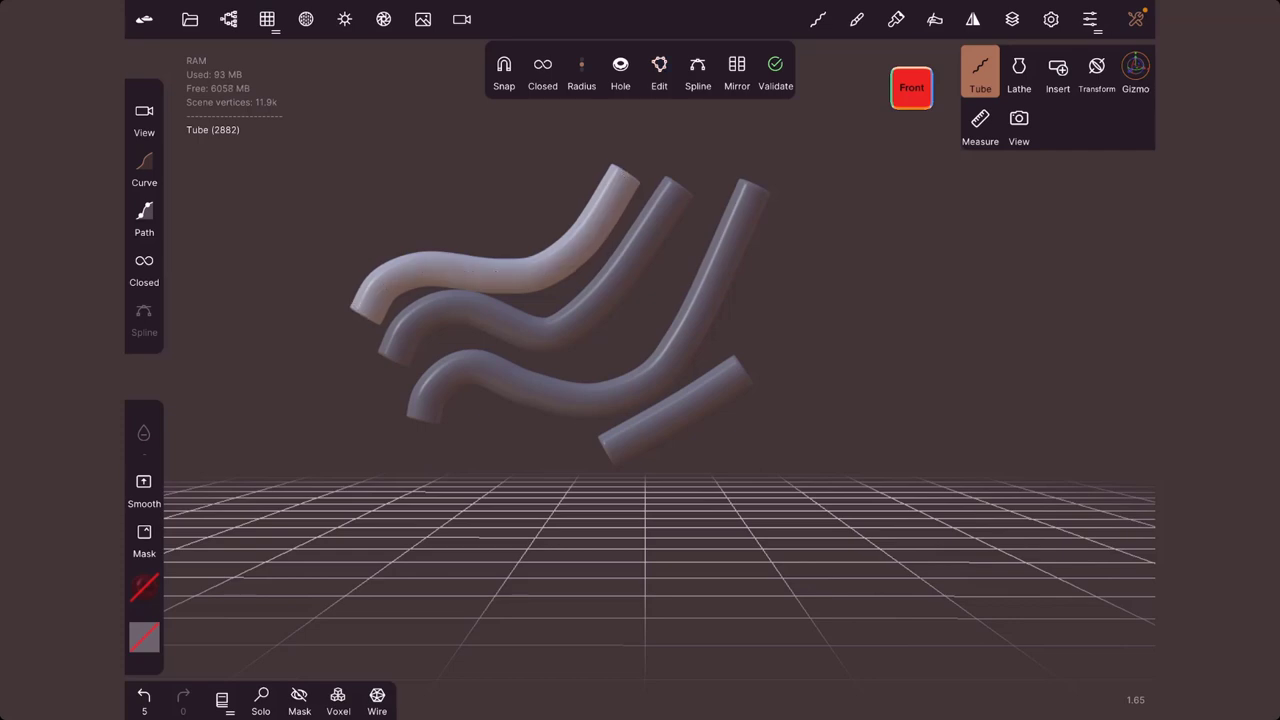
left_click(659, 64)
left_click(659, 64)
left_click(620, 64)
left_click_drag(424, 215, 446, 236)
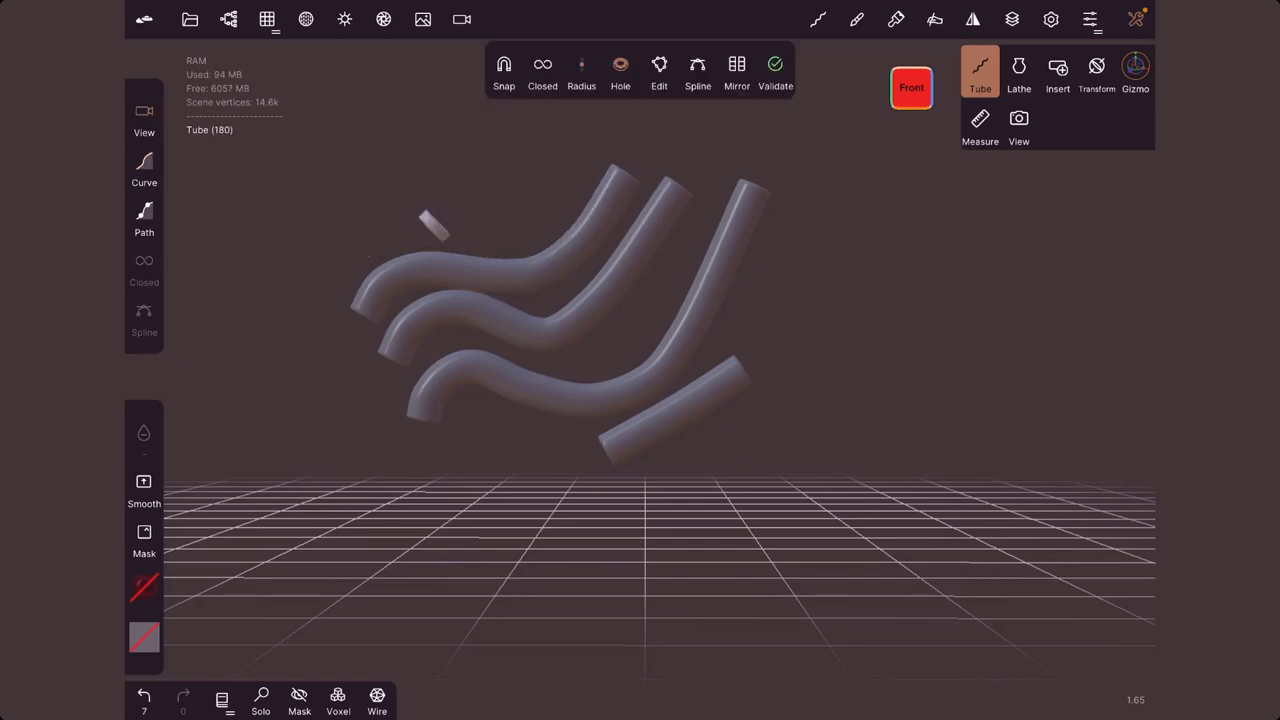
Zoom in on the top tube's hollow end and select that tube
left_click_drag(900, 300, 800, 450)
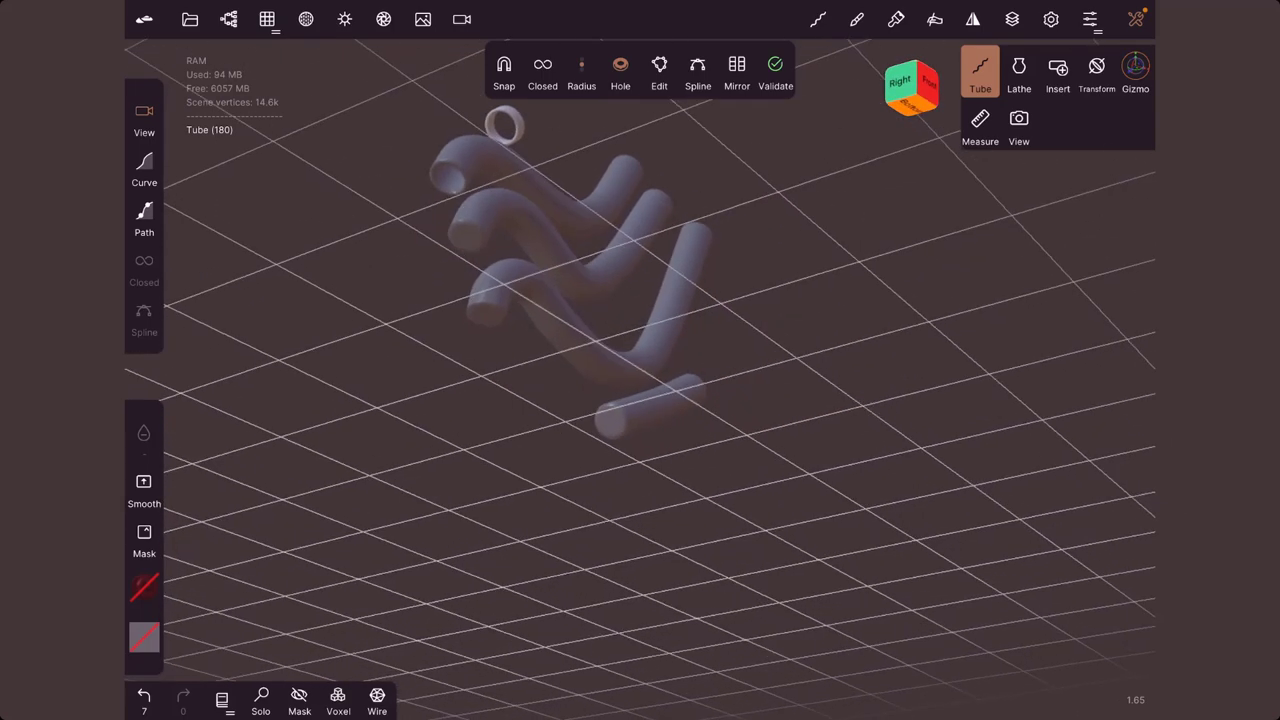
scroll(620, 400, "up", 5)
scroll(620, 400, "up", 3)
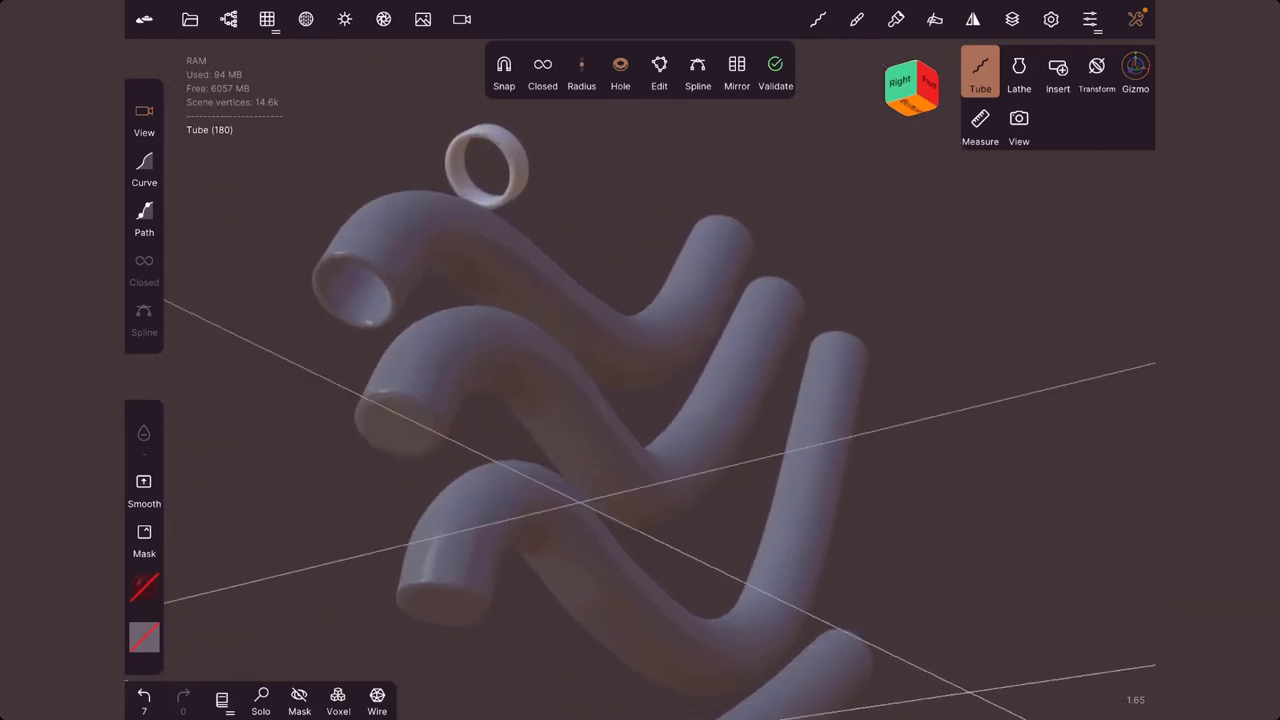
left_click(540, 300)
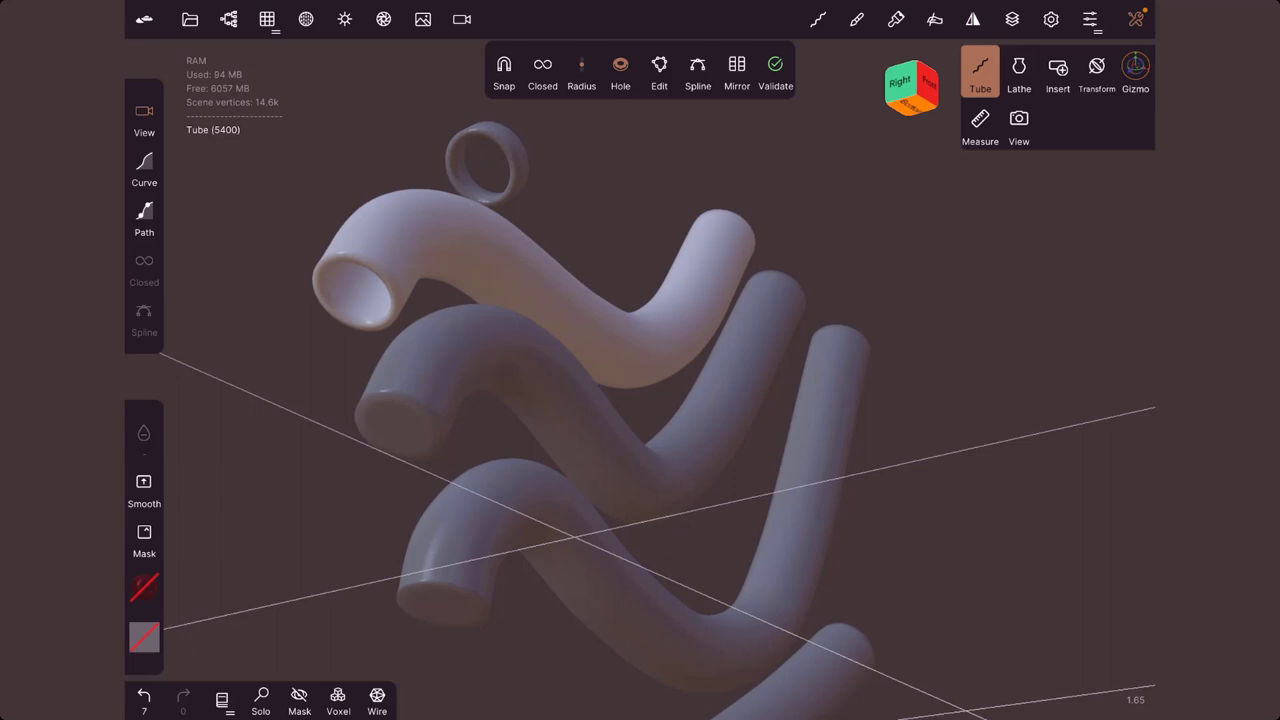
Adjust the top tube's radius at its open end and nudge a nearby curve point
left_click(659, 70)
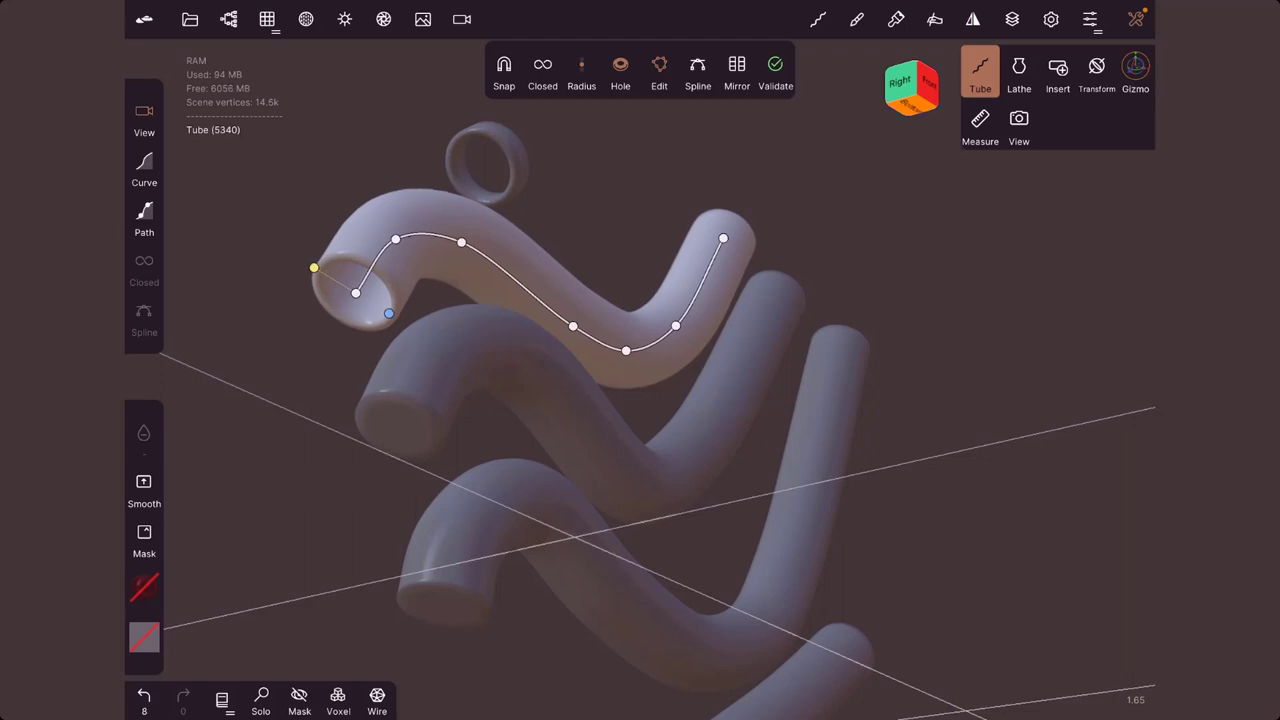
mouse_move(314, 268)
left_mouse_down()
mouse_move(294, 257)
mouse_move(320, 272)
left_mouse_up()
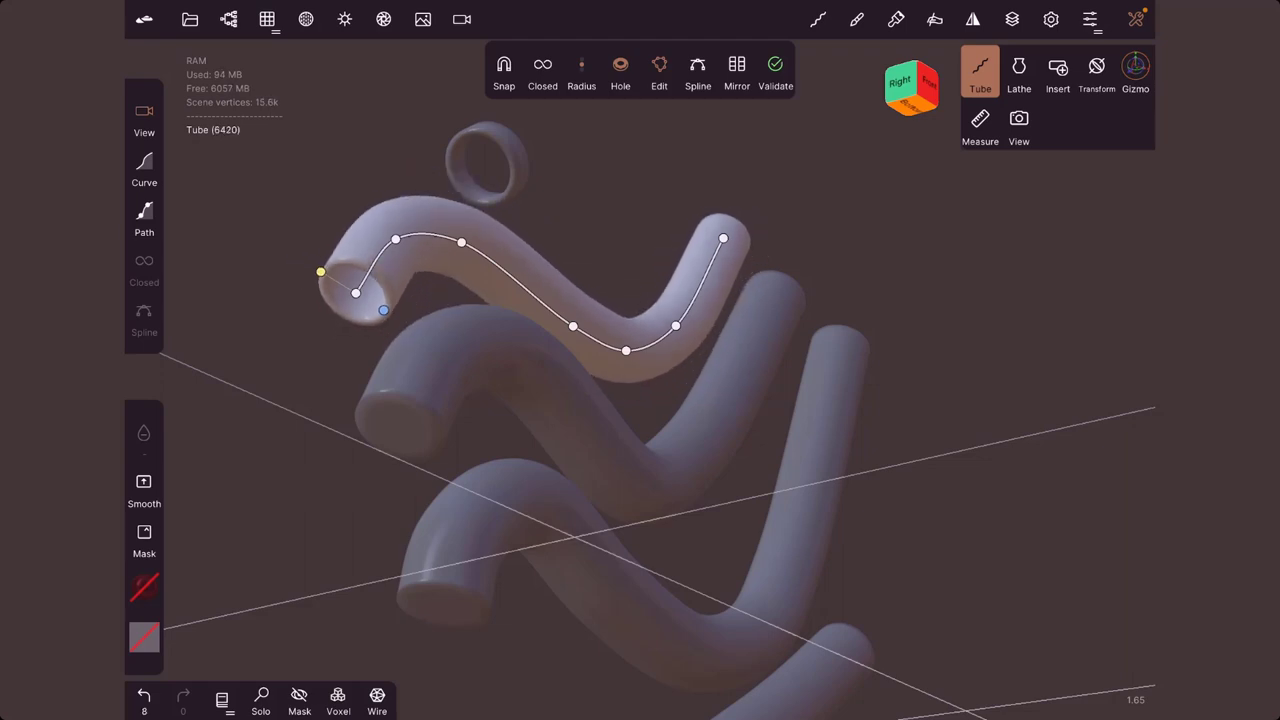
mouse_move(383, 310)
left_mouse_down()
mouse_move(392, 319)
mouse_move(358, 288)
mouse_move(380, 307)
left_mouse_up()
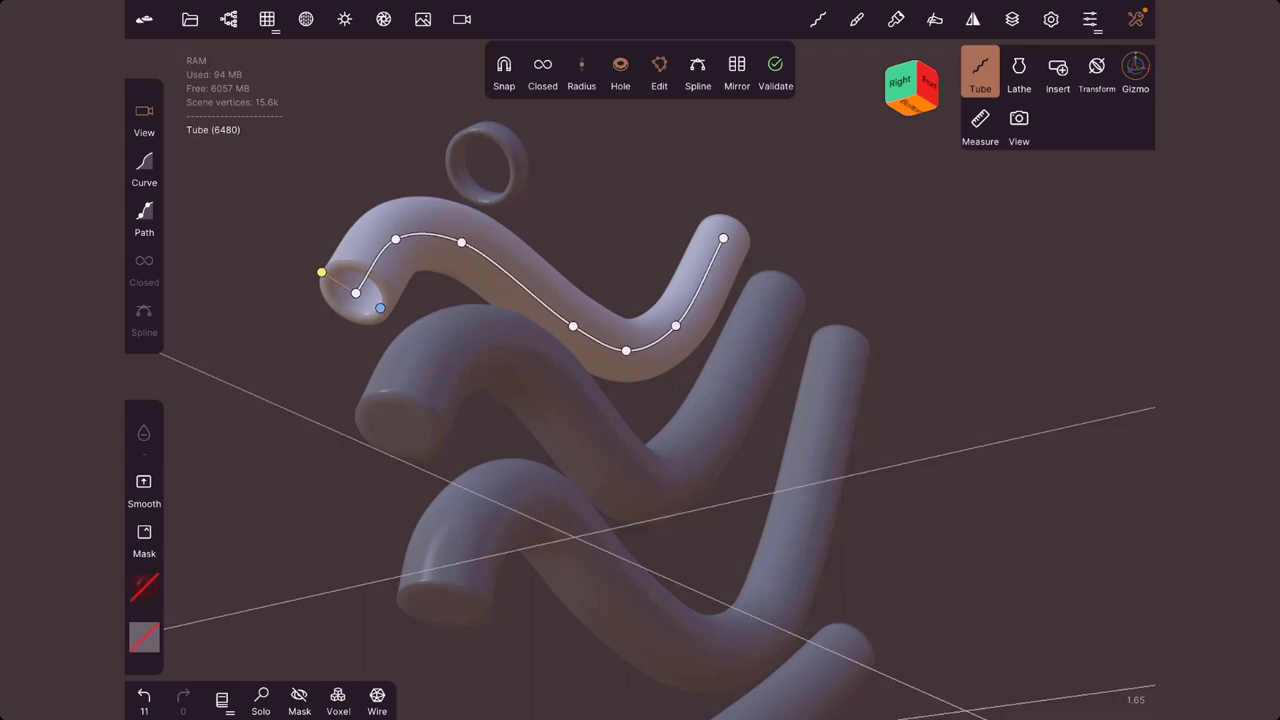
left_click_drag(396, 240, 394, 239)
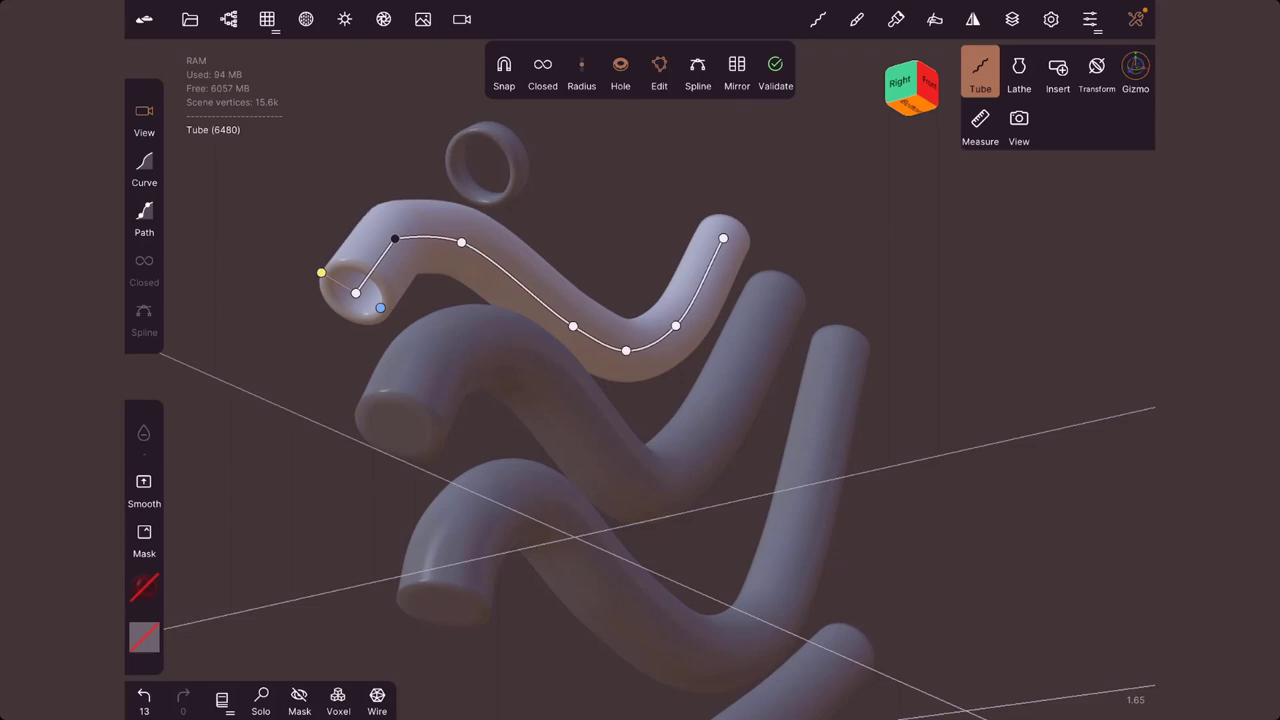
left_click_drag(395, 239, 393, 240)
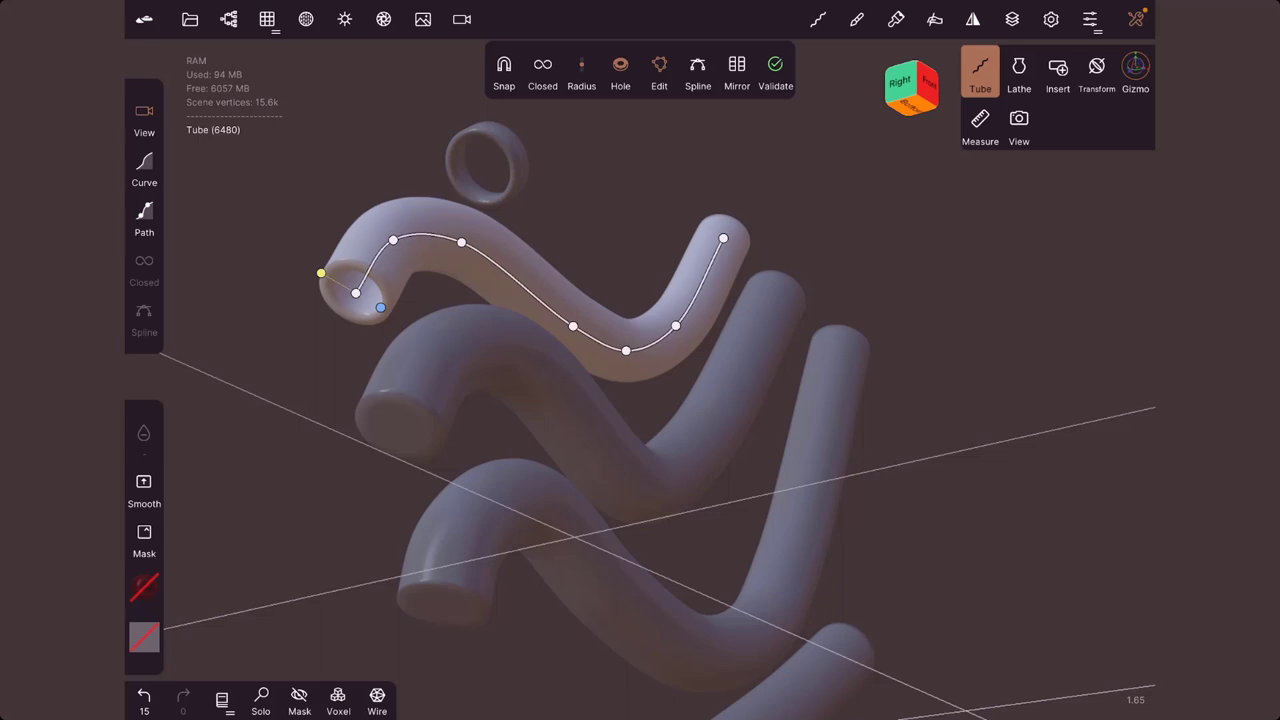
mouse_move(700, 420)
middle_mouse_down()
mouse_move(829, 376)
mouse_move(690, 470)
middle_mouse_up()
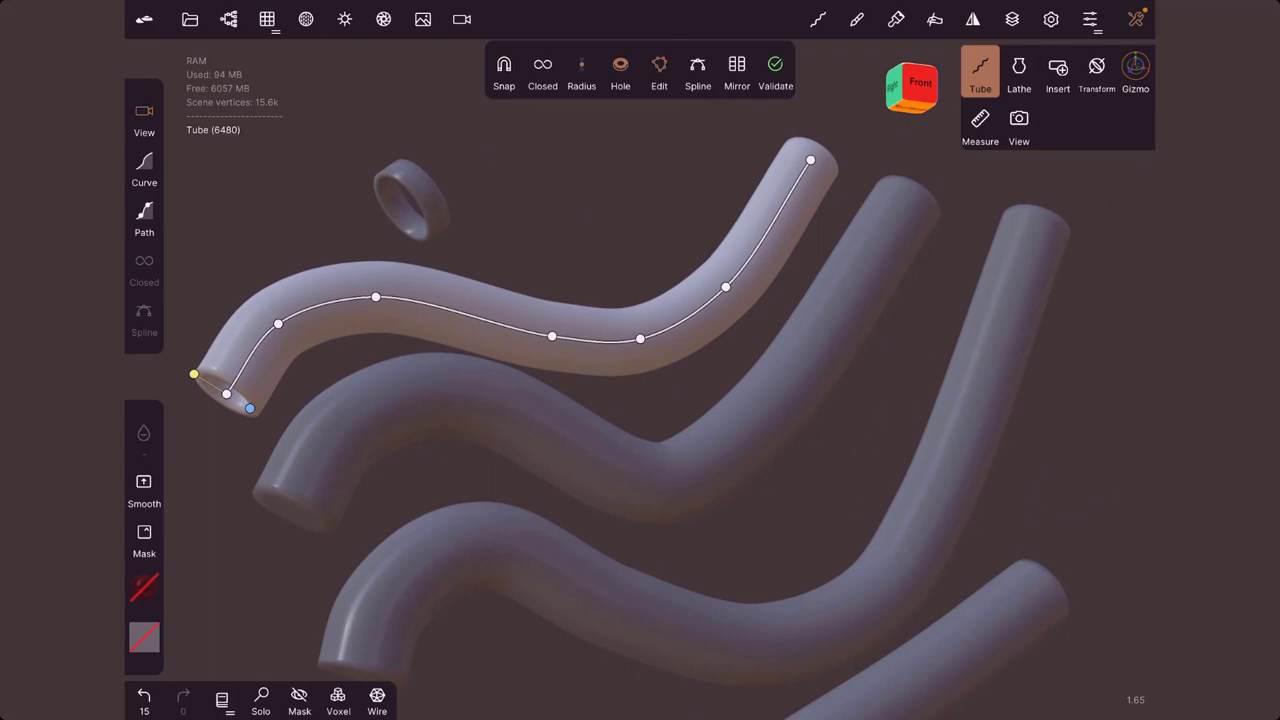
With Curve turned off, draw an arched tube on the empty floor and close it into a loop
middle_click_drag(690, 470, 700, 560)
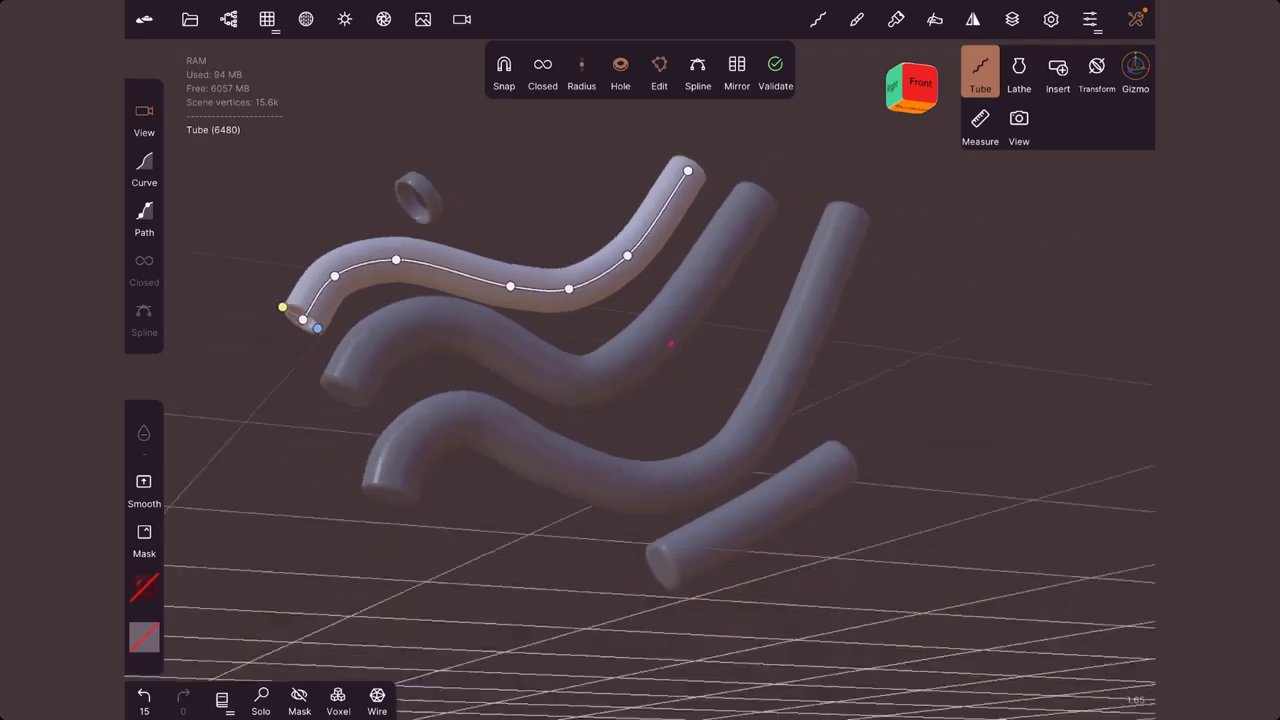
mouse_move(649, 306)
middle_mouse_down()
mouse_move(530, 235)
mouse_move(440, 200)
mouse_move(394, 201)
middle_mouse_up()
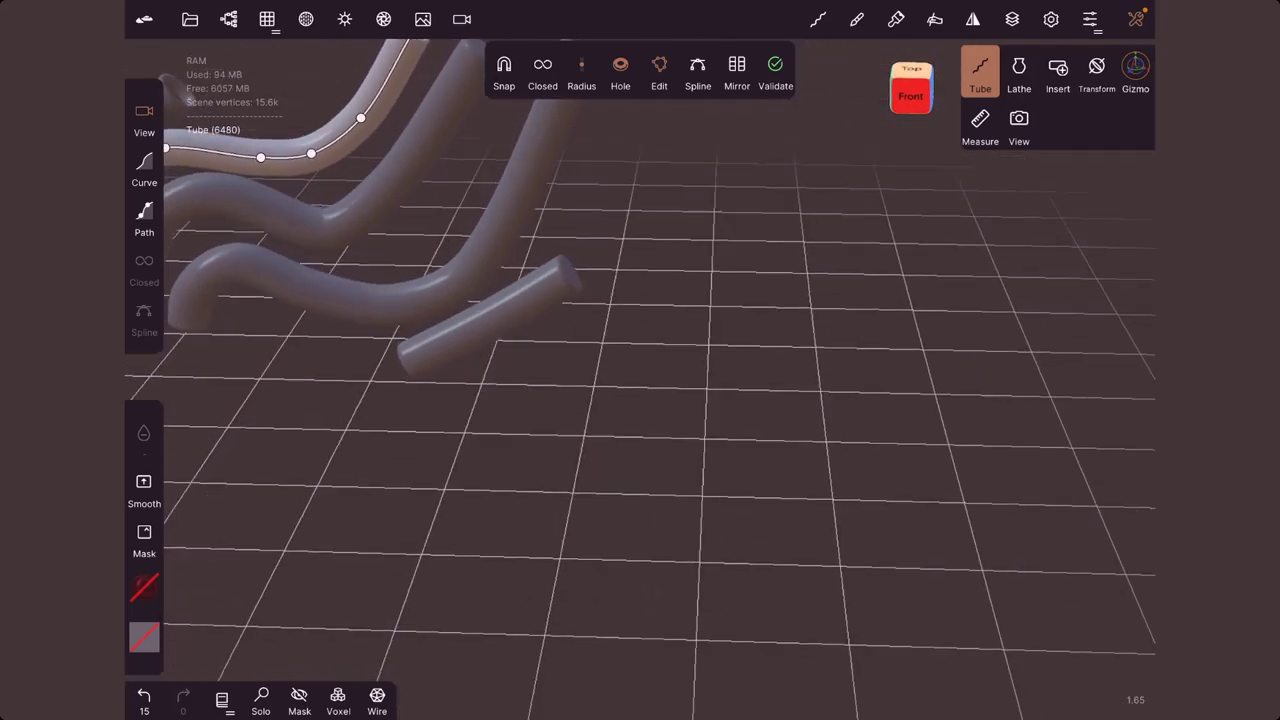
middle_click_drag(700, 460, 700, 390)
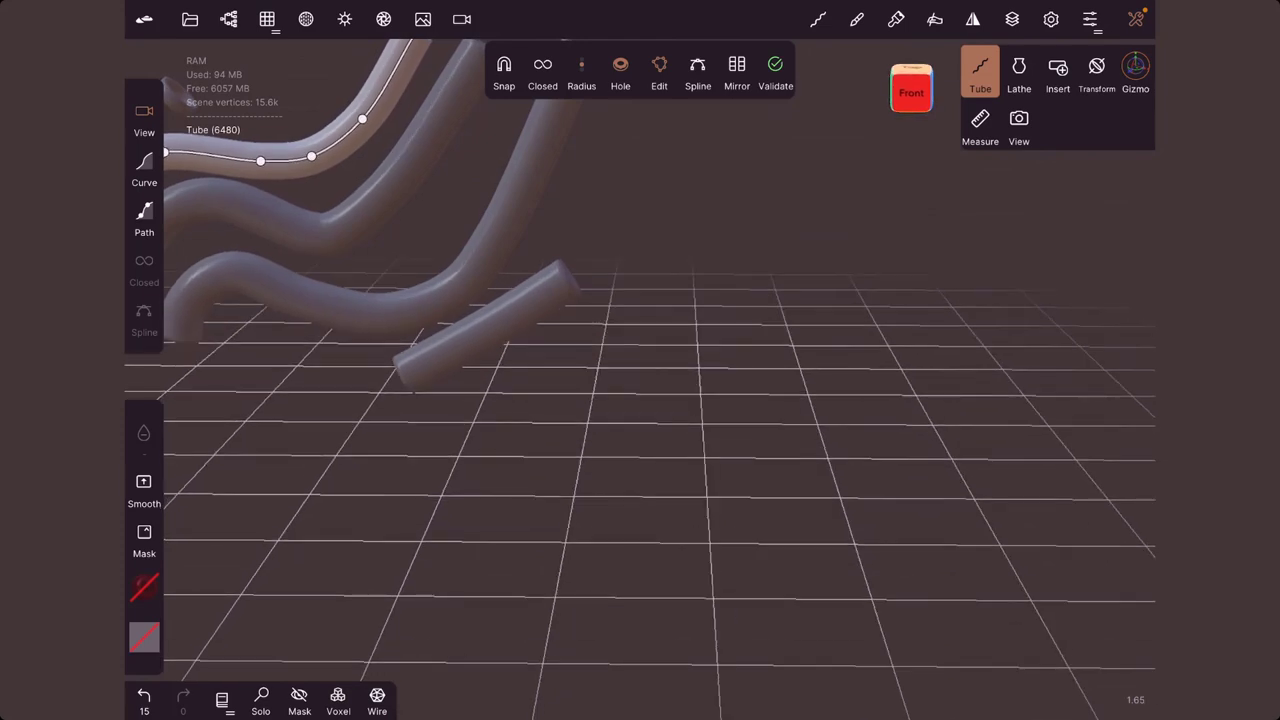
left_click(144, 168)
mouse_move(662, 340)
left_mouse_down()
mouse_move(843, 288)
mouse_move(834, 403)
left_mouse_up()
left_click(542, 70)
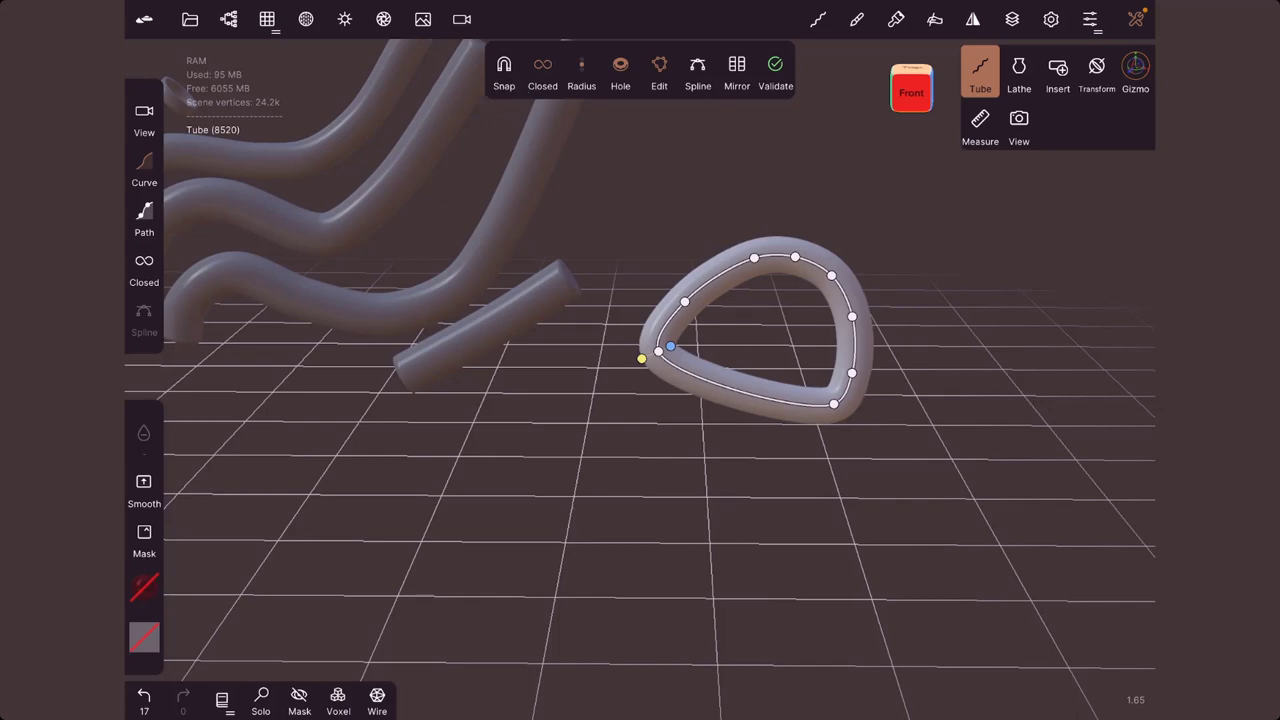
left_click_drag(760, 540, 640, 530)
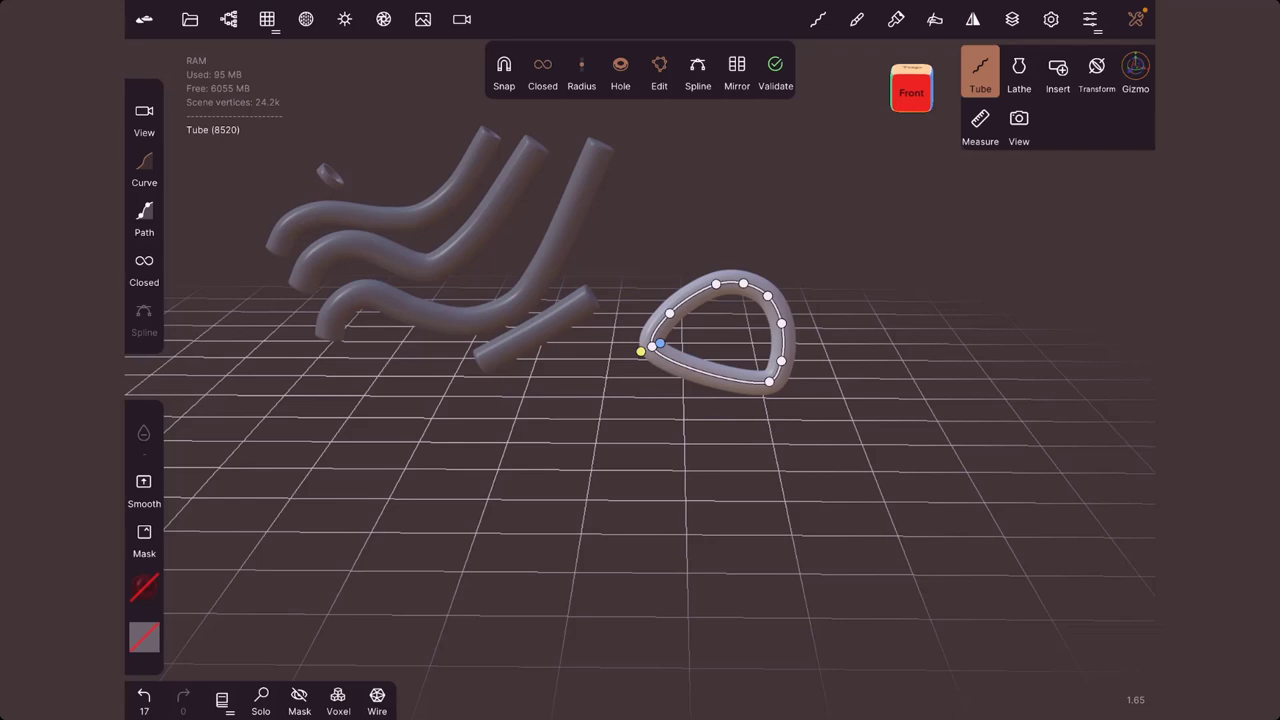
Open the Scene panel and scroll down to the primitive shapes
left_click(228, 19)
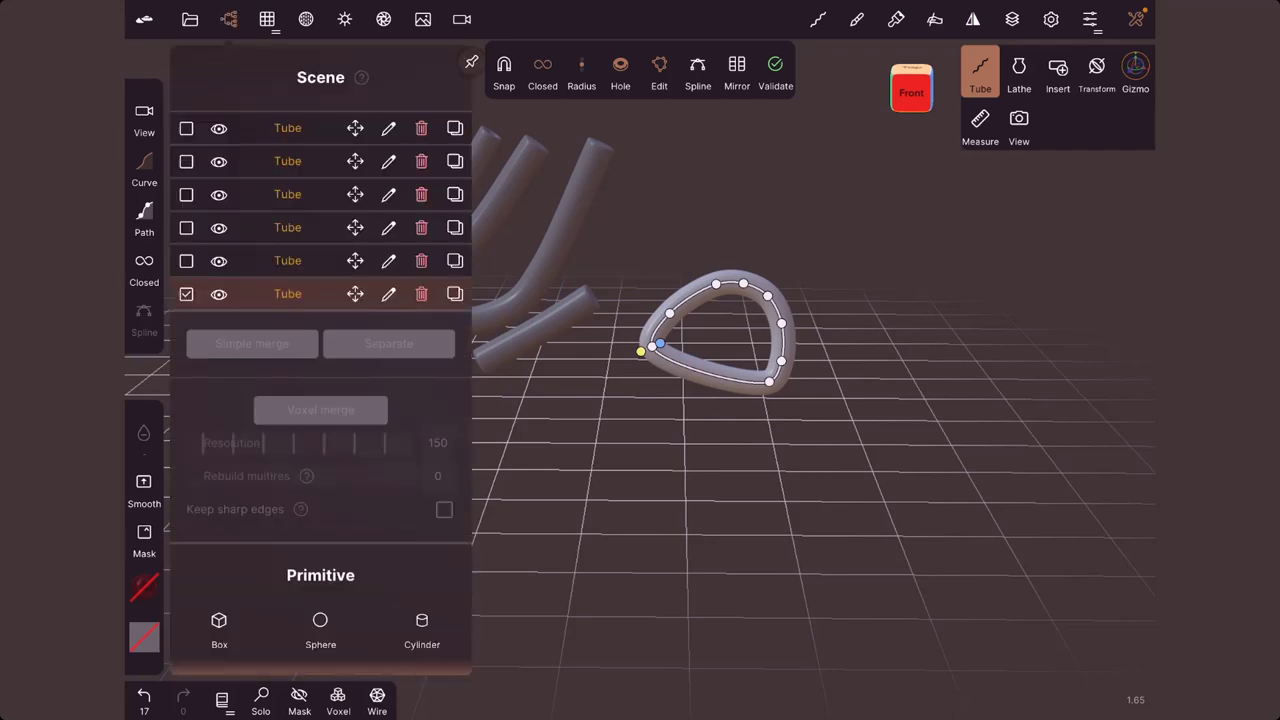
left_click(190, 19)
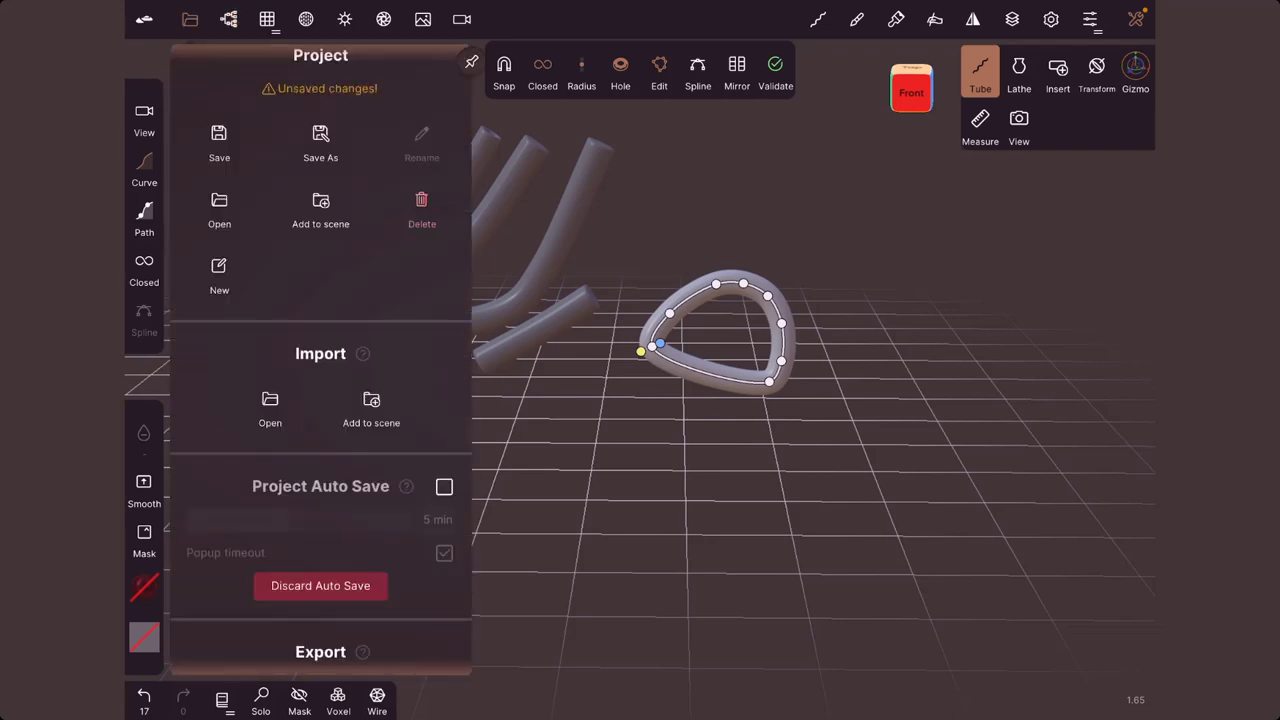
scroll(320, 360, "down", 2)
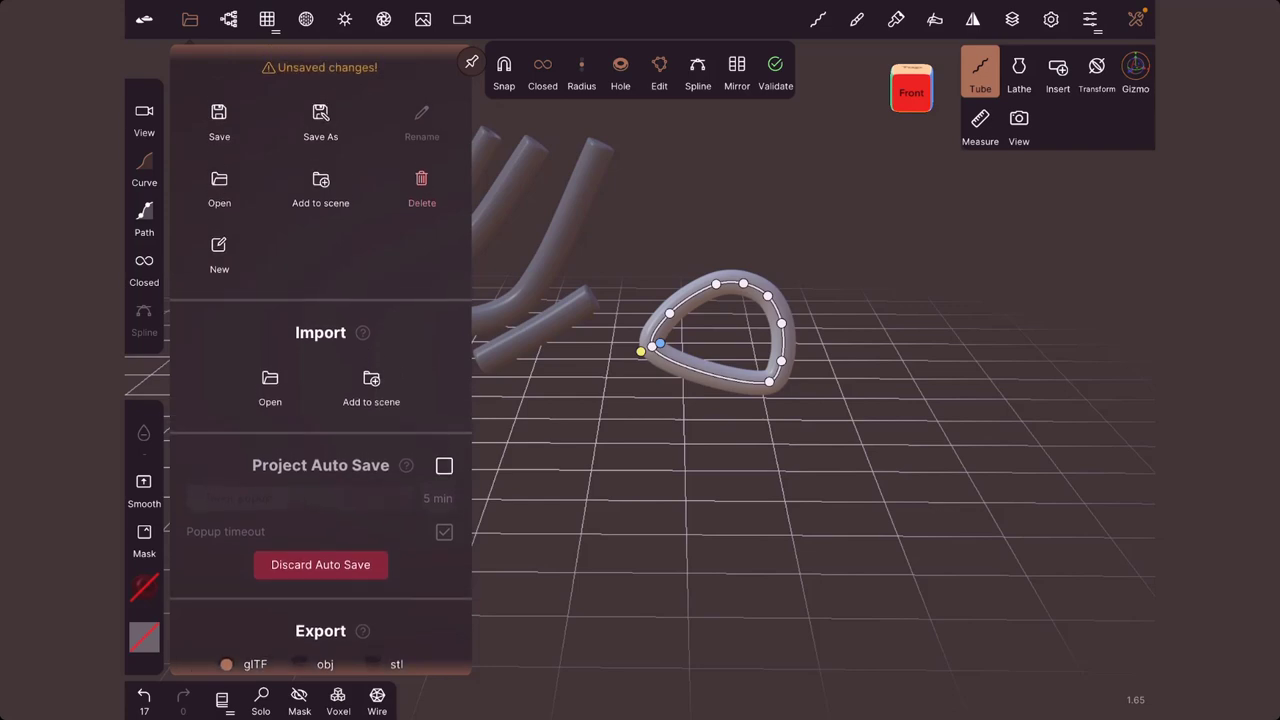
left_click(228, 19)
scroll(320, 360, "down", 4)
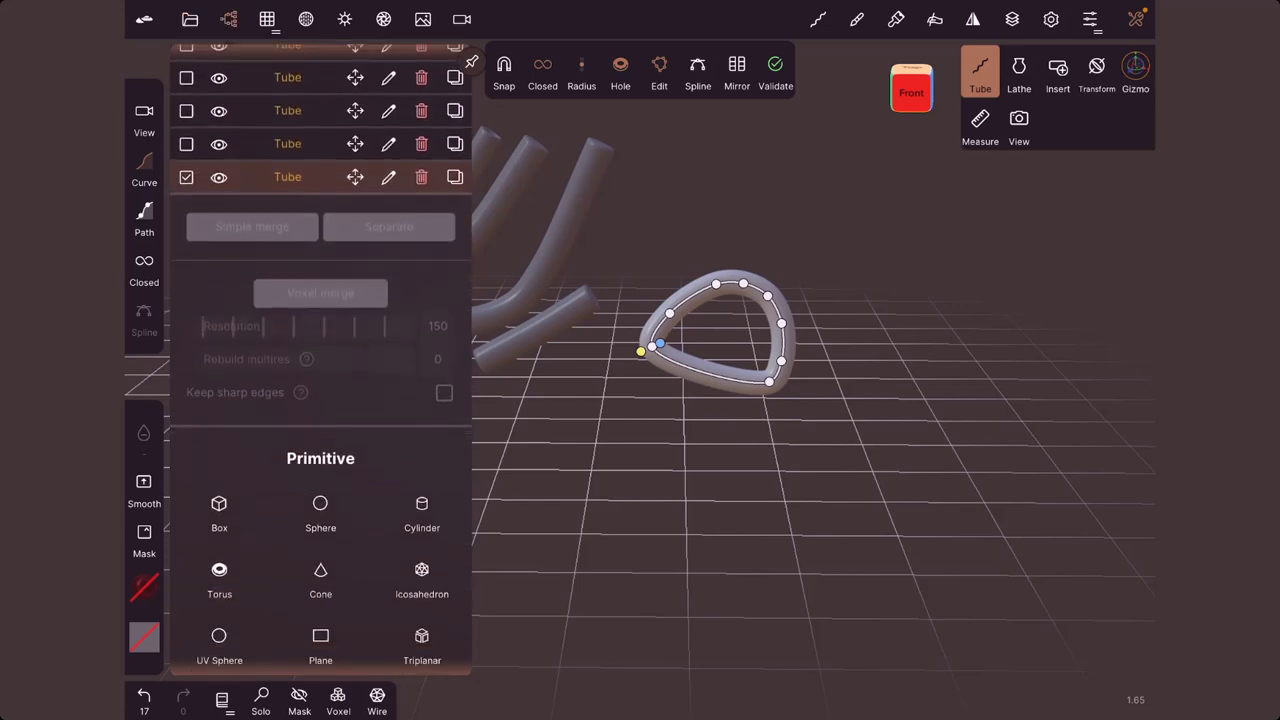
Add a sphere, validate it, and move it in front of the tubes
left_click(320, 425)
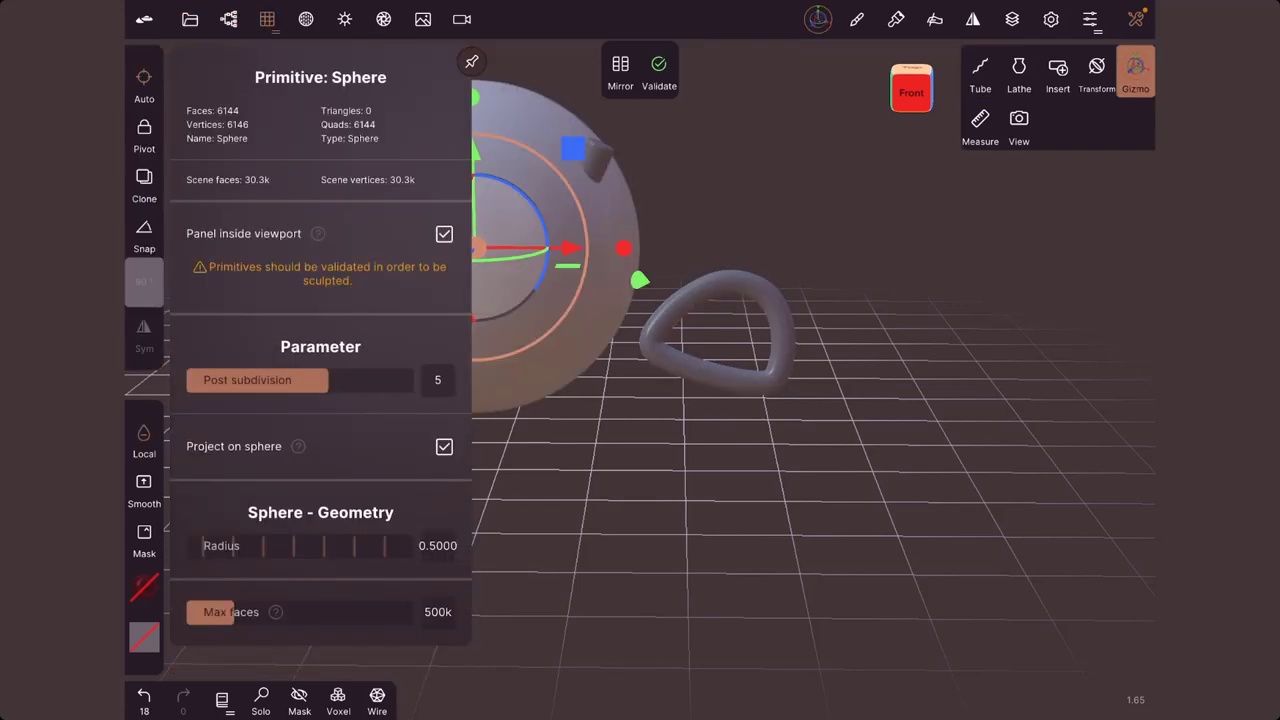
left_click(800, 450)
left_click_drag(800, 450, 700, 400)
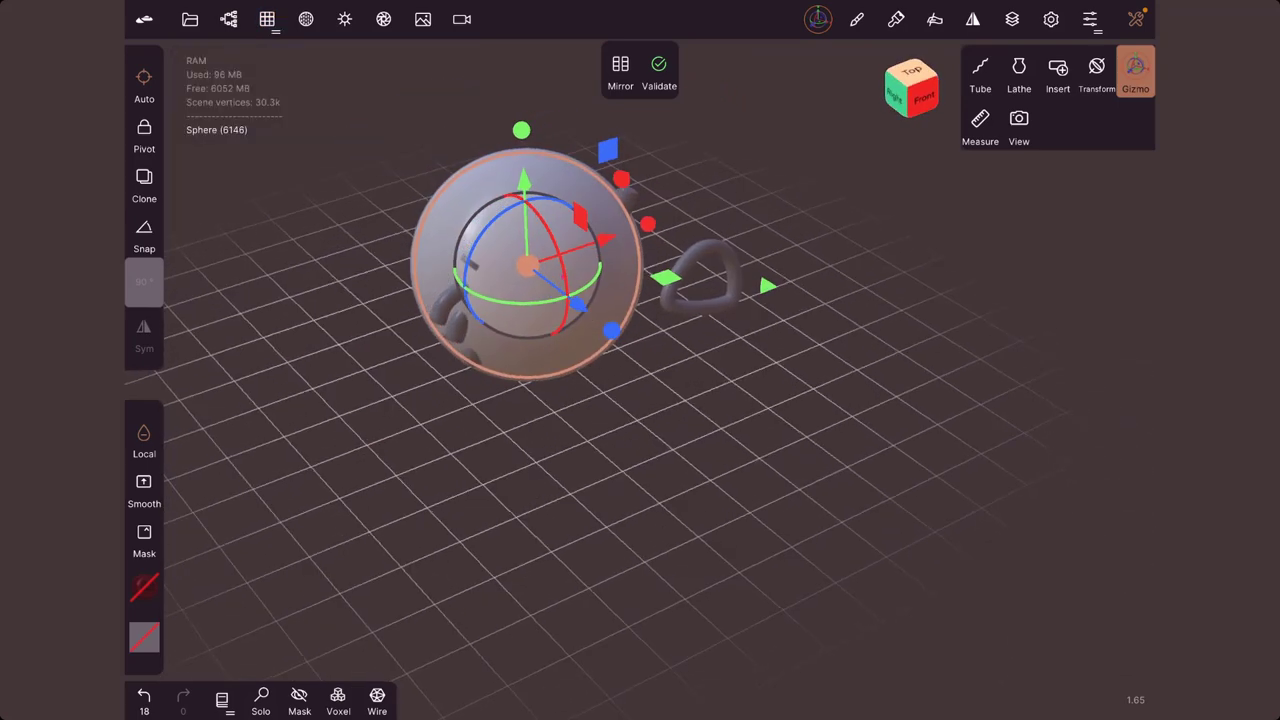
left_click(659, 70)
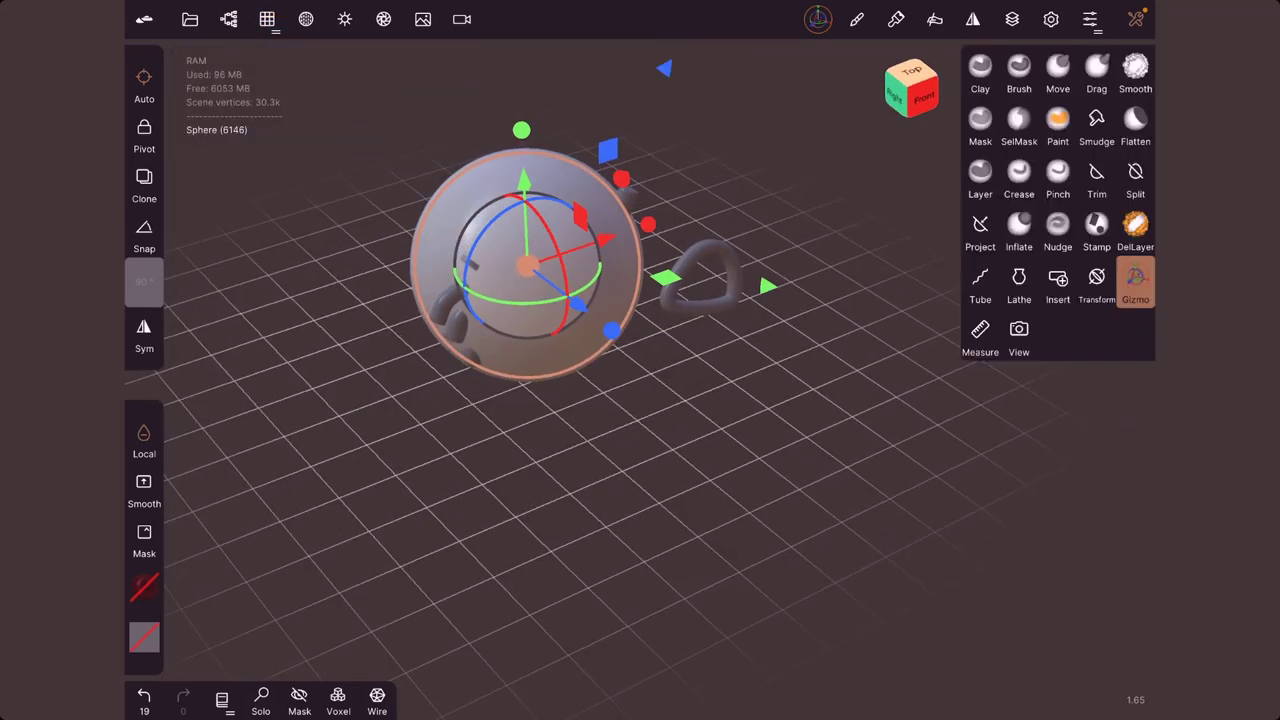
mouse_move(527, 265)
left_mouse_down()
mouse_move(423, 143)
mouse_move(434, 177)
mouse_move(648, 360)
left_mouse_up()
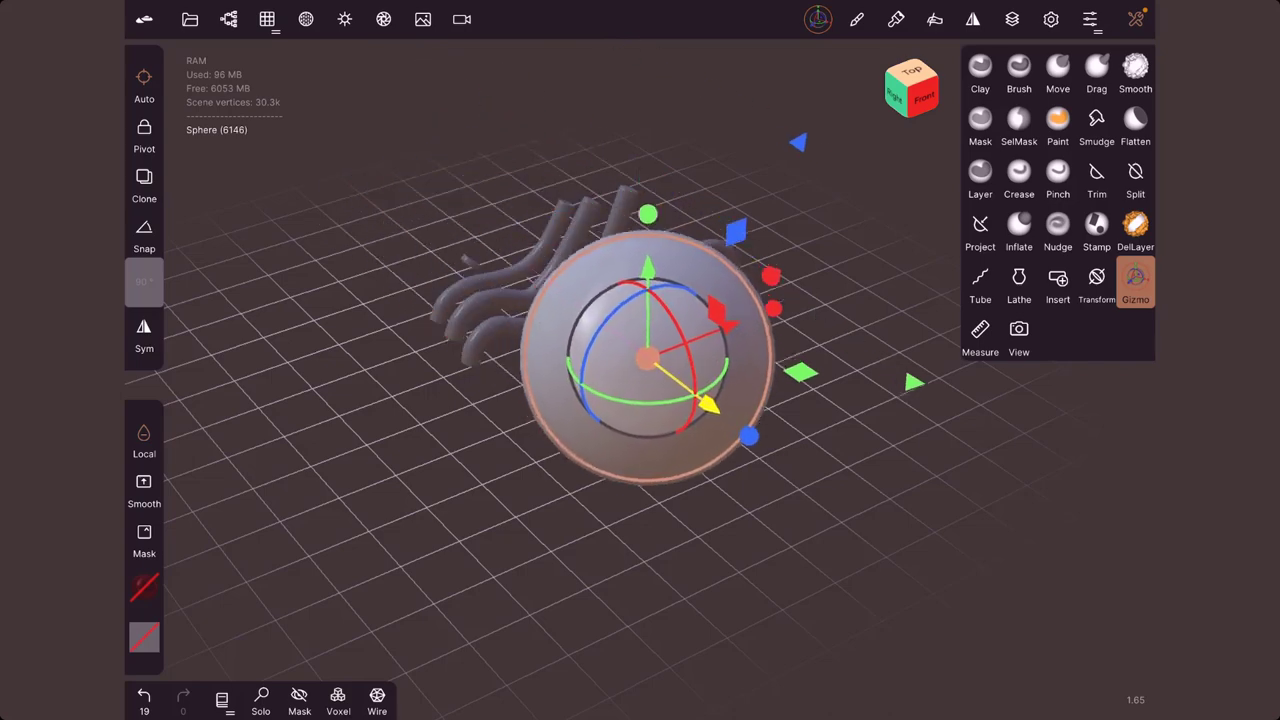
Snap to the front view and turn off Curve mode for tube drawing
left_click(922, 96)
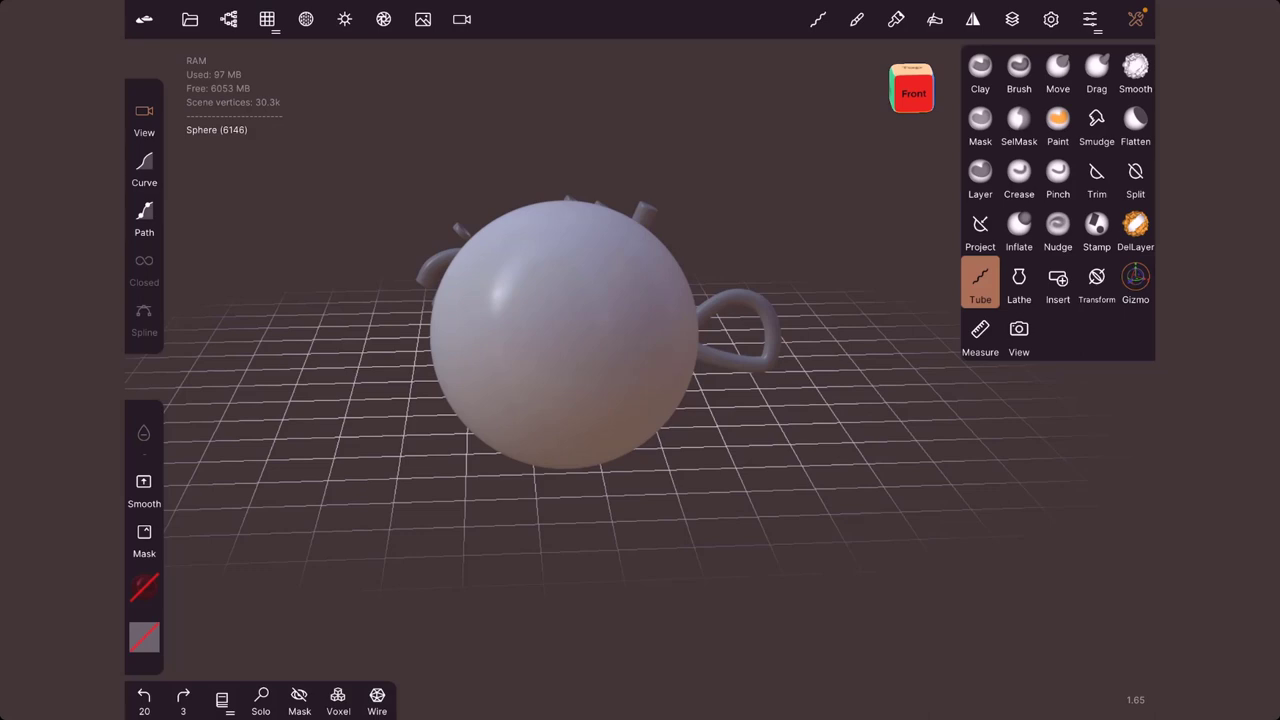
mouse_move(600, 450)
left_mouse_down()
mouse_move(600, 360)
mouse_move(600, 440)
mouse_move(600, 385)
mouse_move(630, 385)
left_mouse_up()
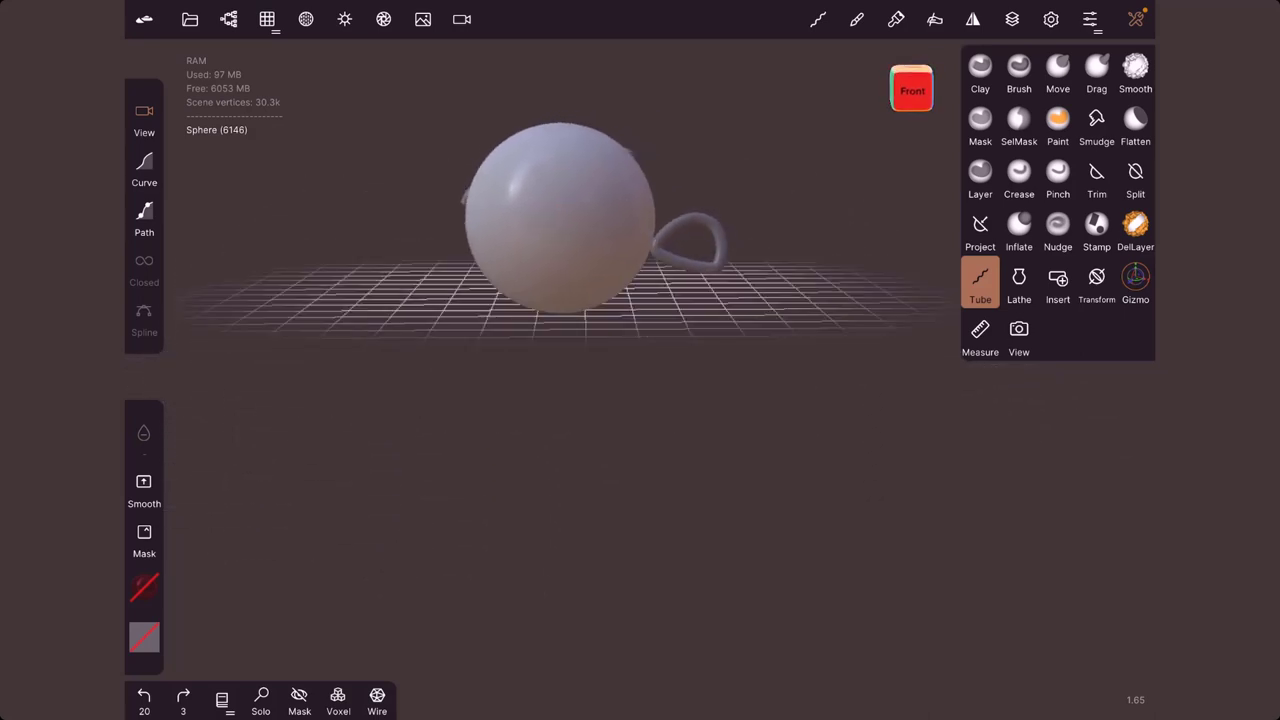
left_click(144, 170)
Draw a wavy tube below the sphere, undoing an accidental straight tube
mouse_move(438, 423)
left_mouse_down()
mouse_move(534, 396)
mouse_move(657, 402)
mouse_move(676, 385)
left_mouse_up()
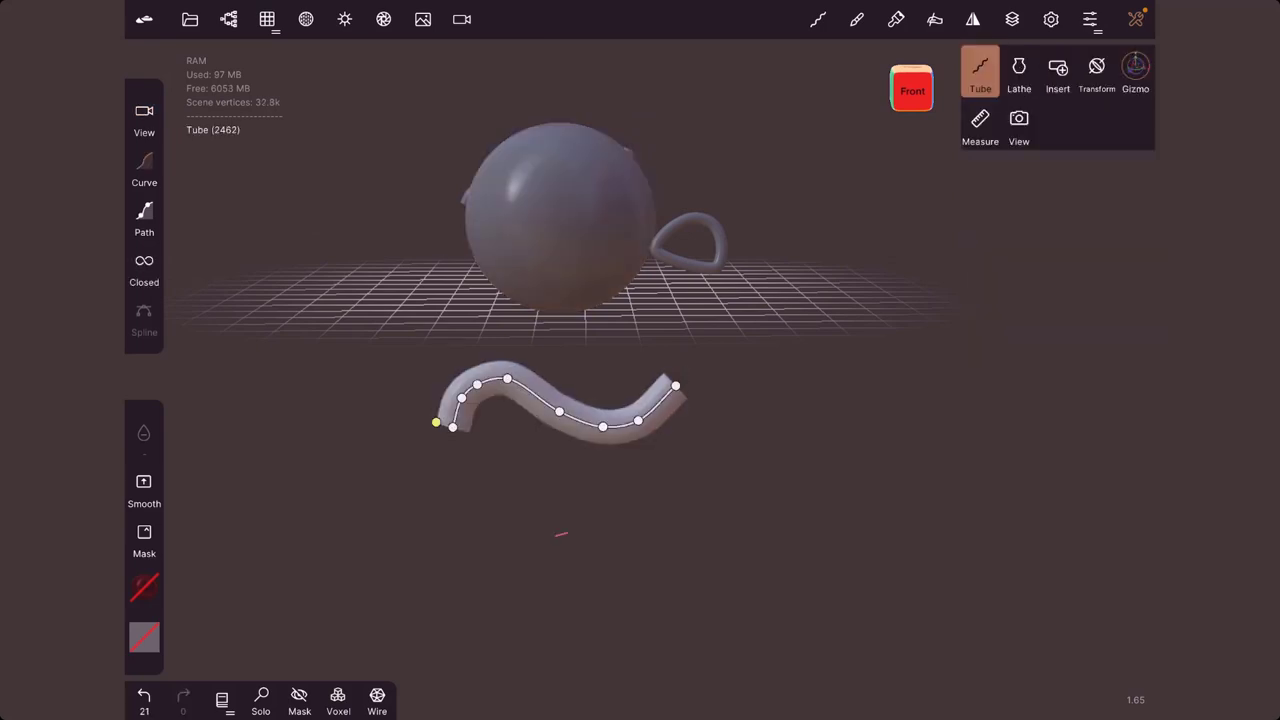
left_click_drag(567, 534, 684, 536)
key("ctrl+z")
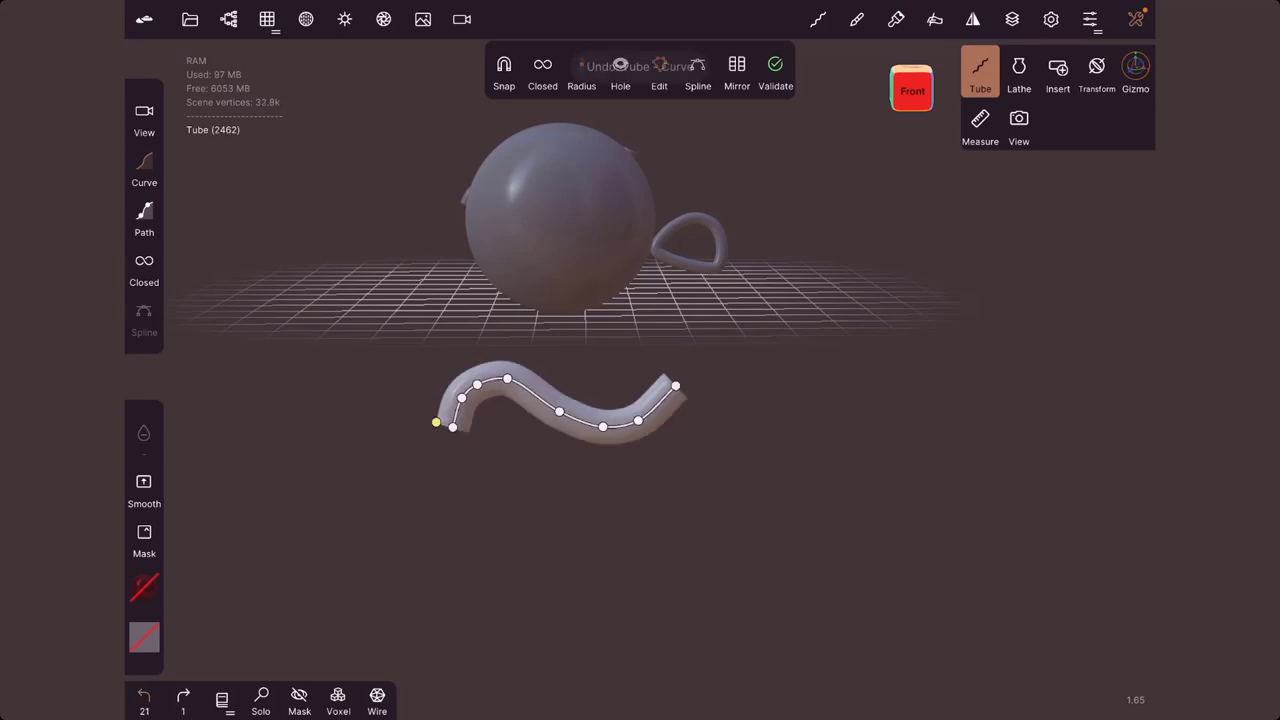
Move the wavy tube against the sphere's side with the gizmo and enable Snap
left_click(1135, 72)
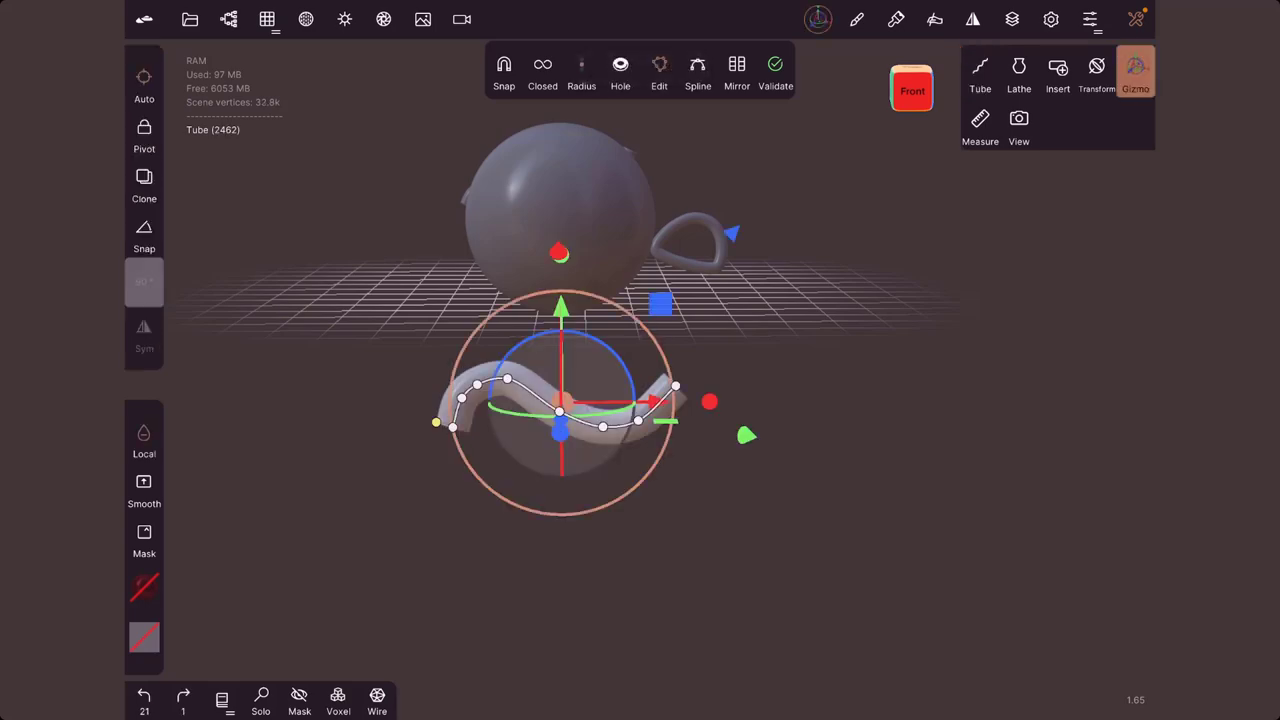
left_click_drag(450, 580, 700, 580)
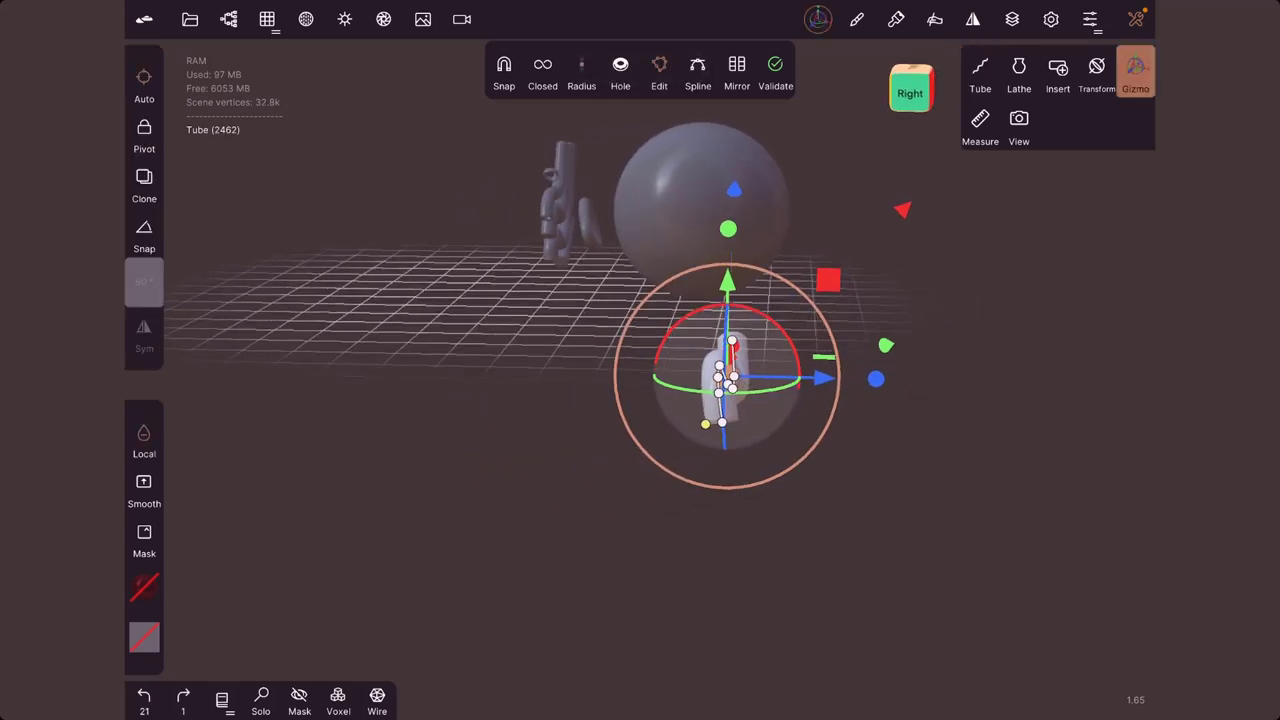
left_click_drag(727, 380, 846, 391)
left_click_drag(846, 285, 845, 130)
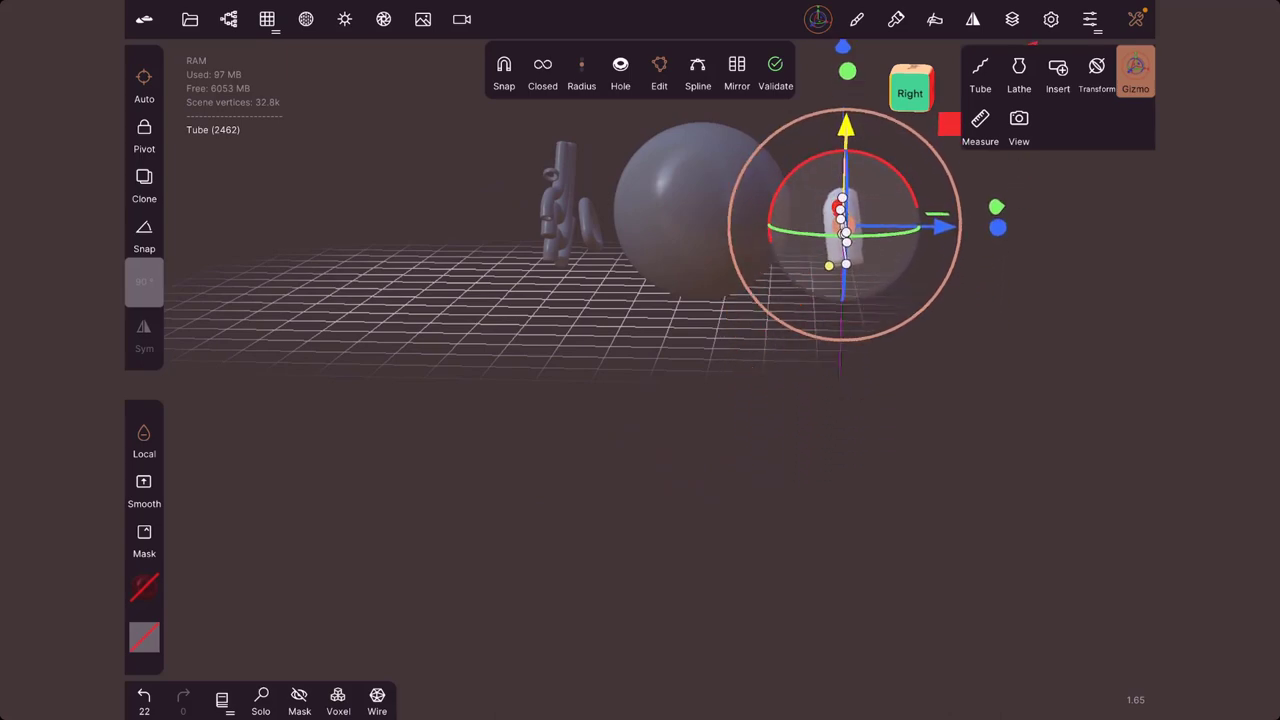
left_click_drag(775, 180, 790, 160)
left_click_drag(600, 500, 620, 490)
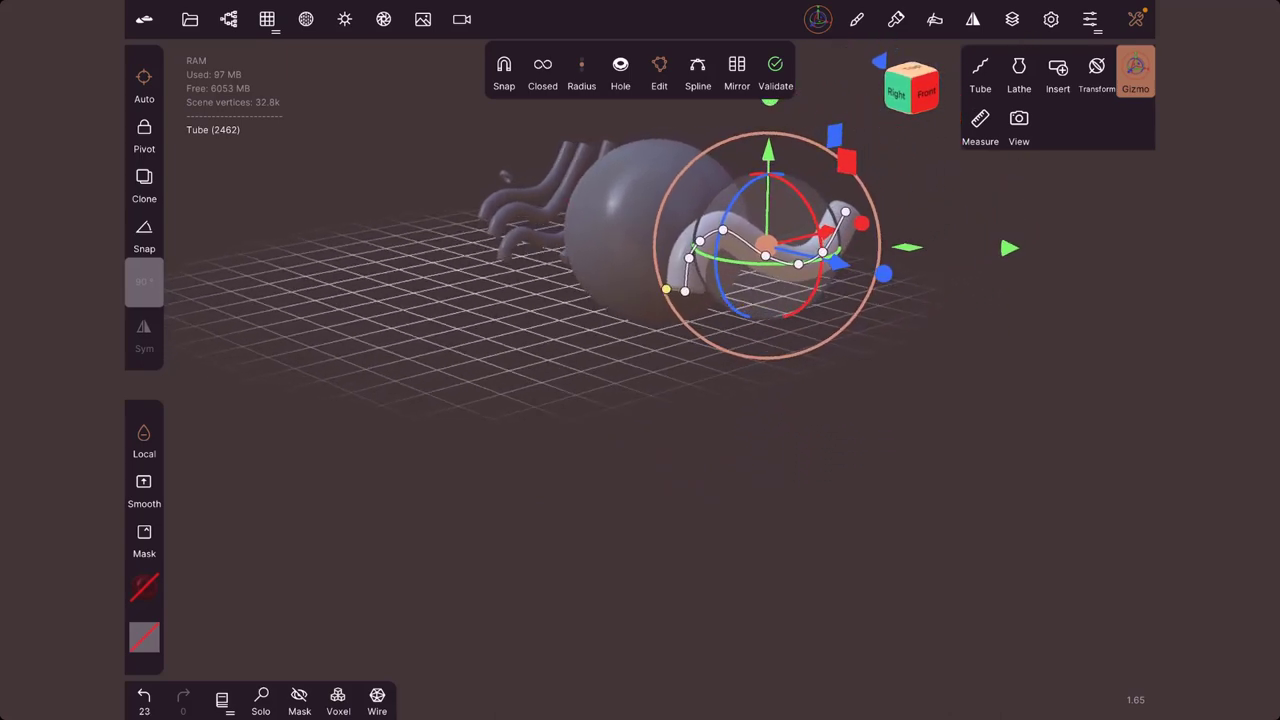
left_click(504, 70)
Pull the tube's end point and reshape a control point toward the sphere
left_click(980, 72)
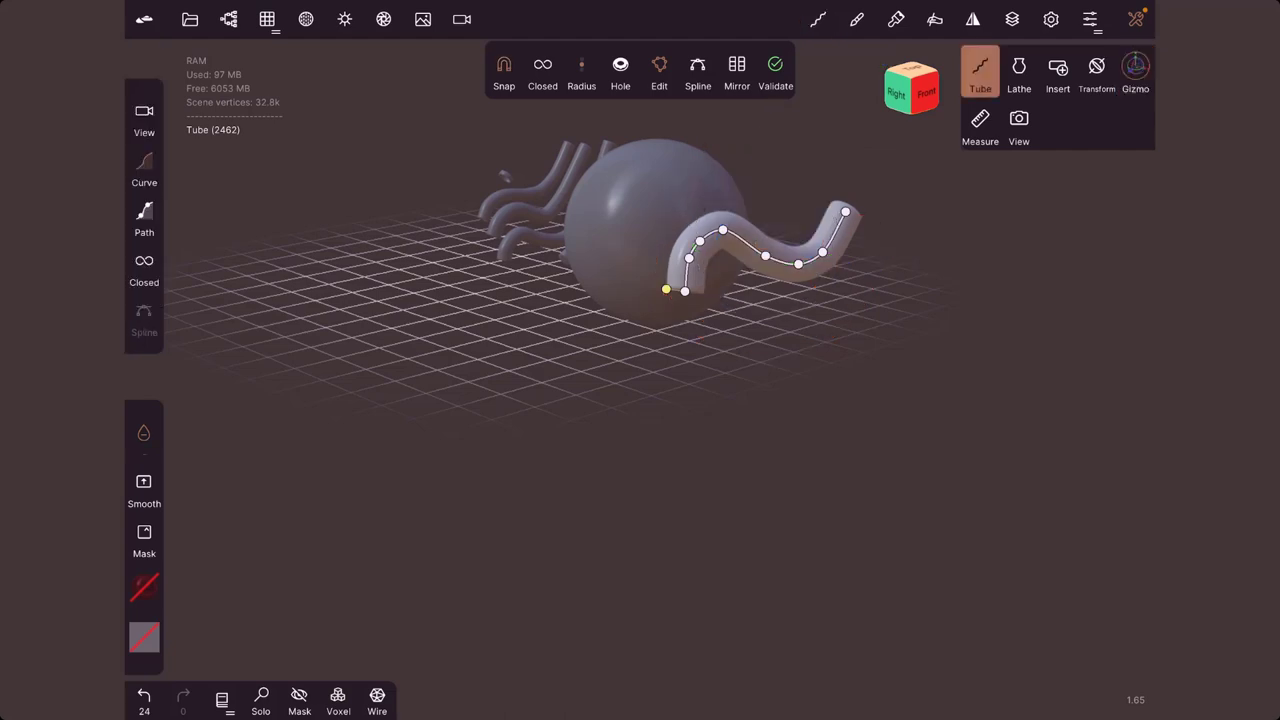
mouse_move(684, 291)
left_mouse_down()
mouse_move(671, 292)
mouse_move(675, 257)
mouse_move(717, 208)
left_mouse_up()
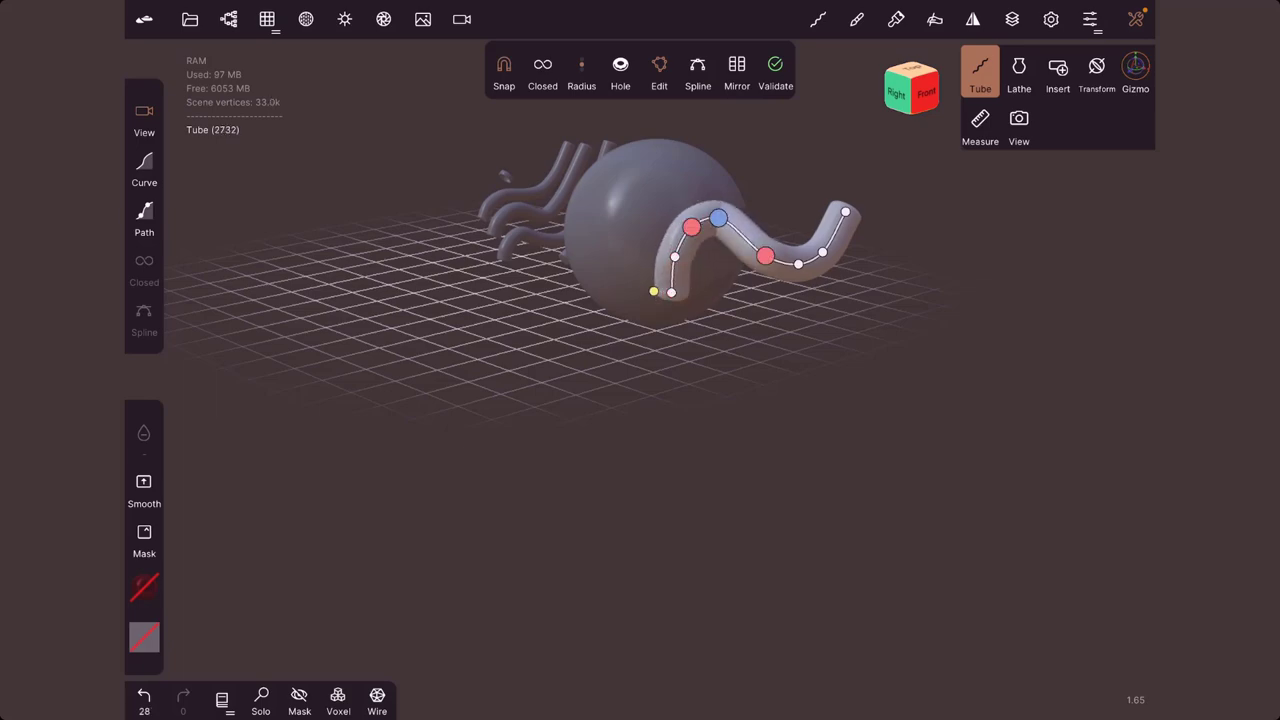
left_click_drag(400, 480, 380, 560)
left_click_drag(700, 500, 600, 480)
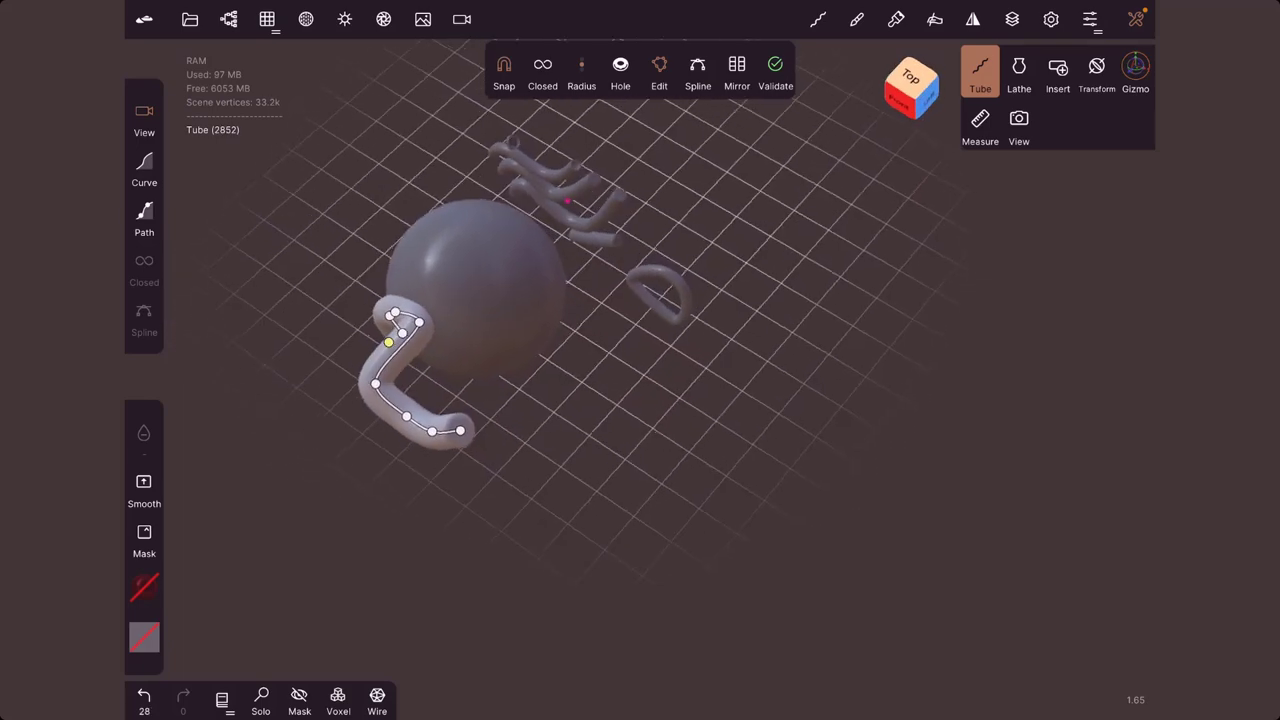
Wrap the tube's lower bend and end around the sphere's front, then open Tube snapping settings
left_click(426, 343)
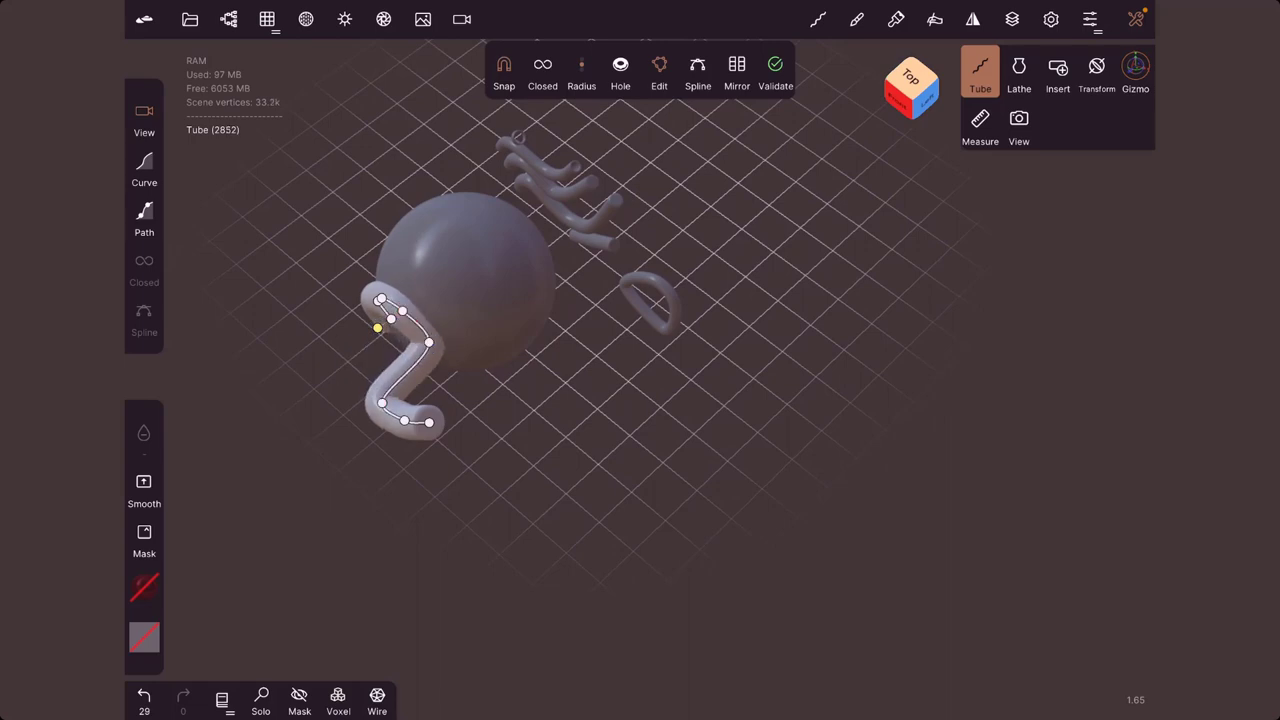
left_click_drag(382, 403, 456, 358)
left_click(403, 422)
left_click_drag(403, 422, 535, 336)
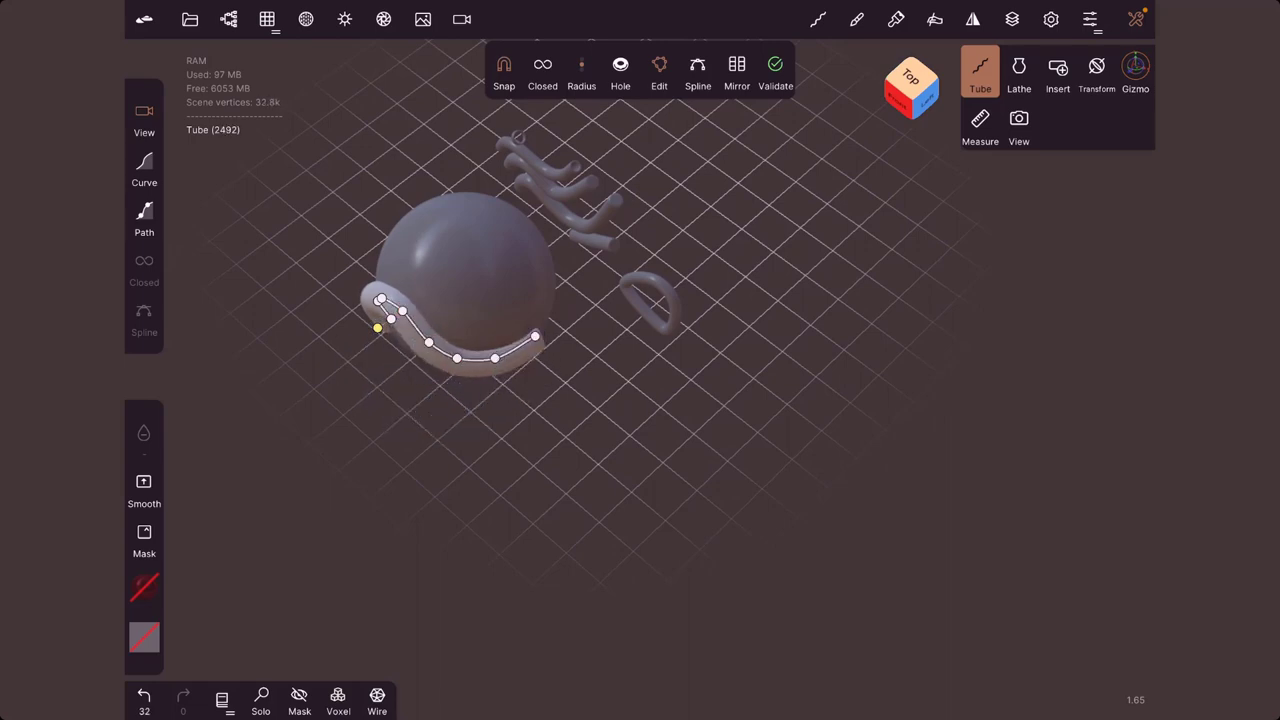
mouse_move(700, 480)
left_mouse_down()
mouse_move(780, 465)
mouse_move(830, 475)
mouse_move(838, 400)
left_mouse_up()
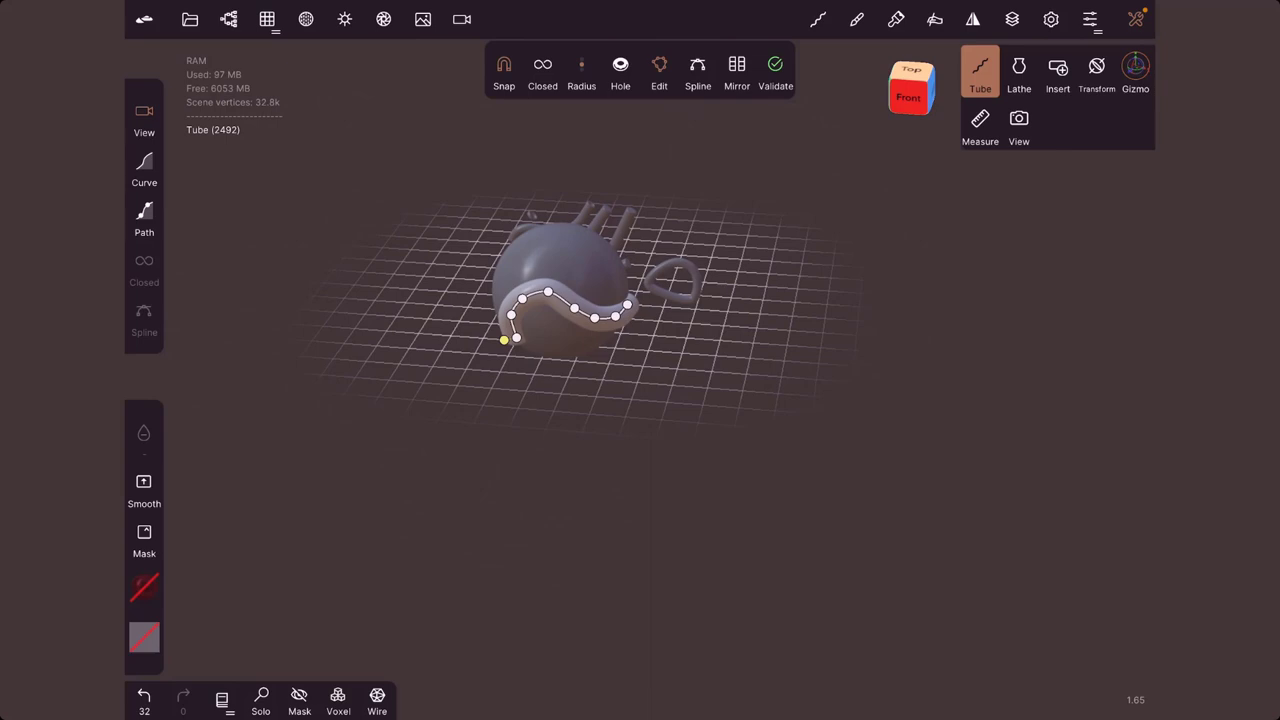
left_click(980, 70)
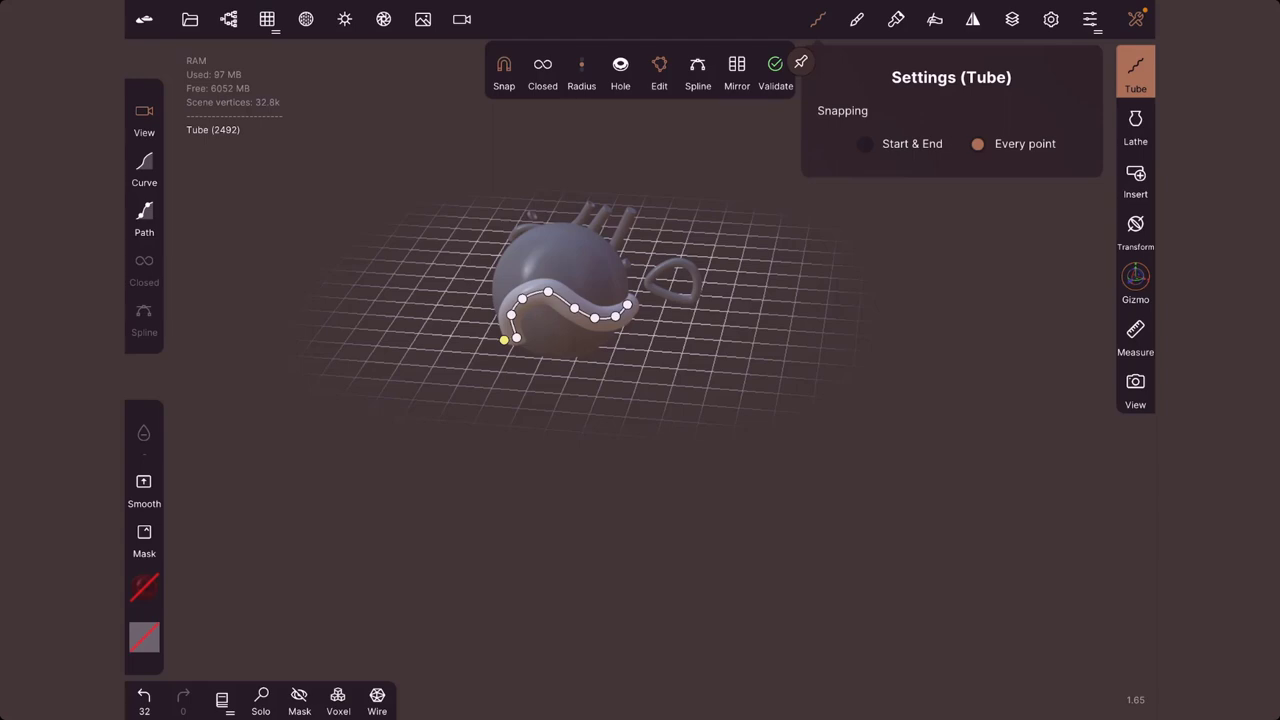
Set tube snapping to Start & End and draw a tube across the upper sphere
left_click(864, 143)
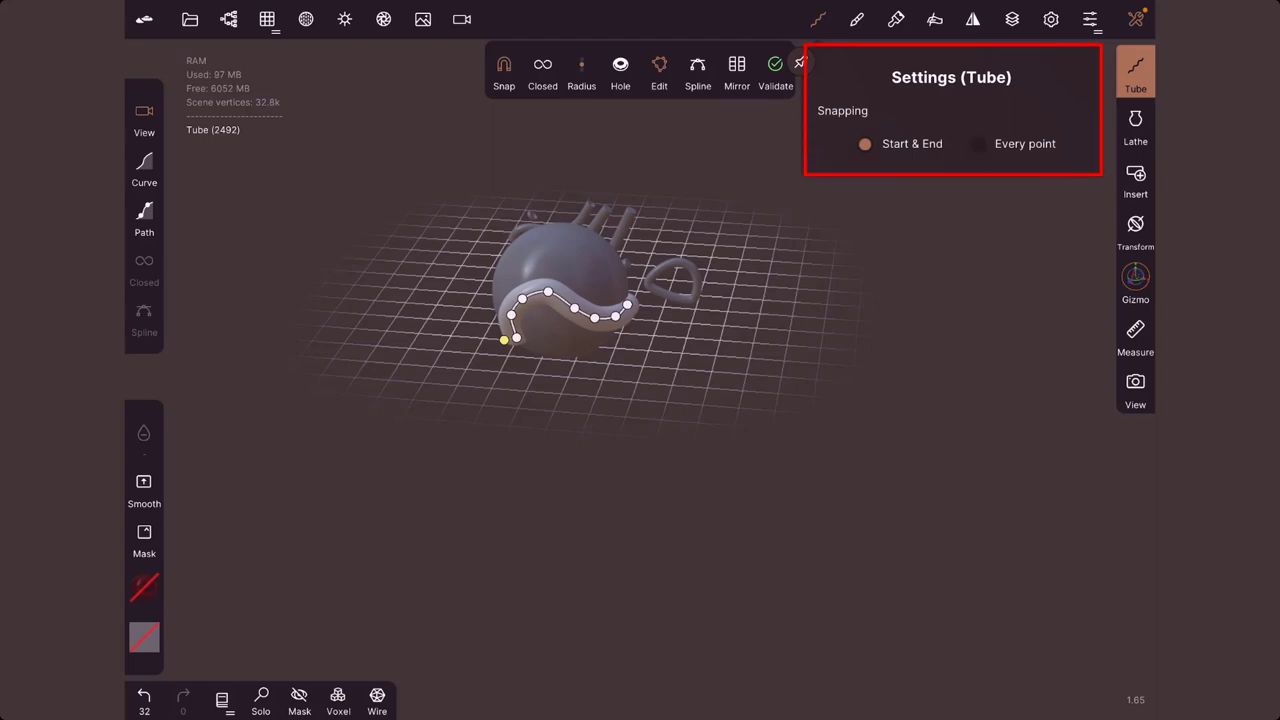
left_click(1135, 70)
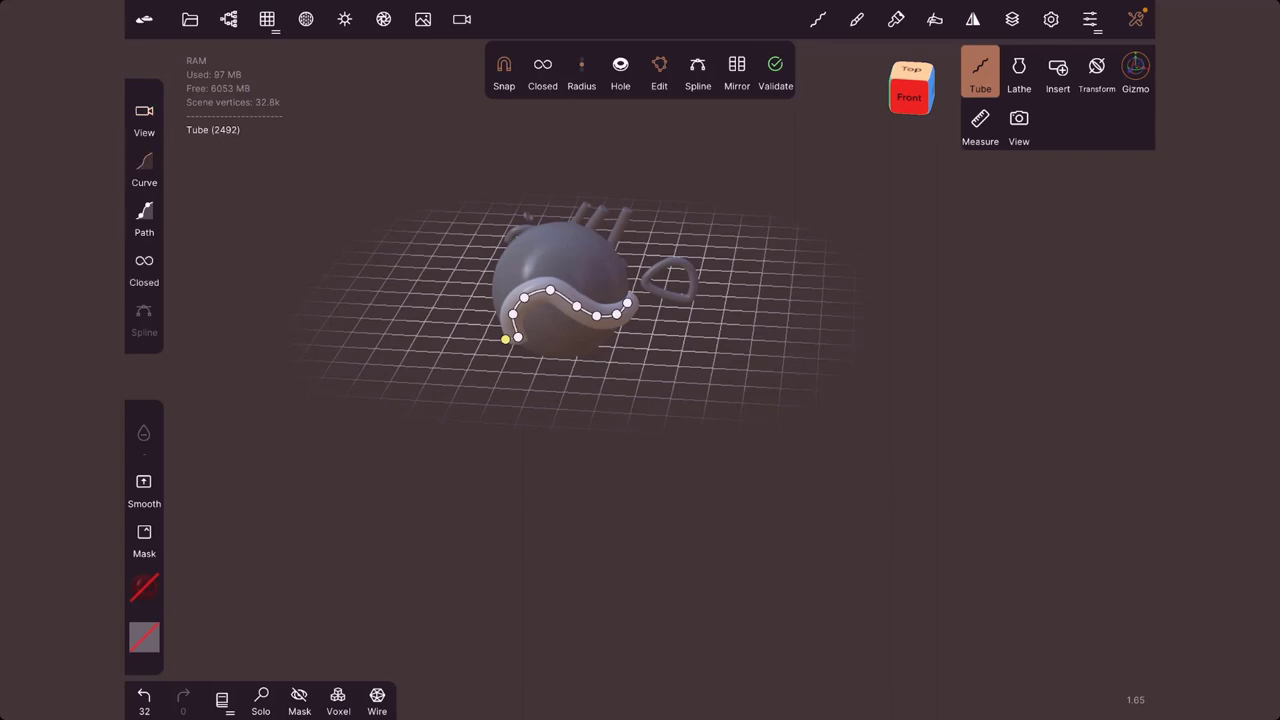
left_click_drag(486, 267, 595, 268)
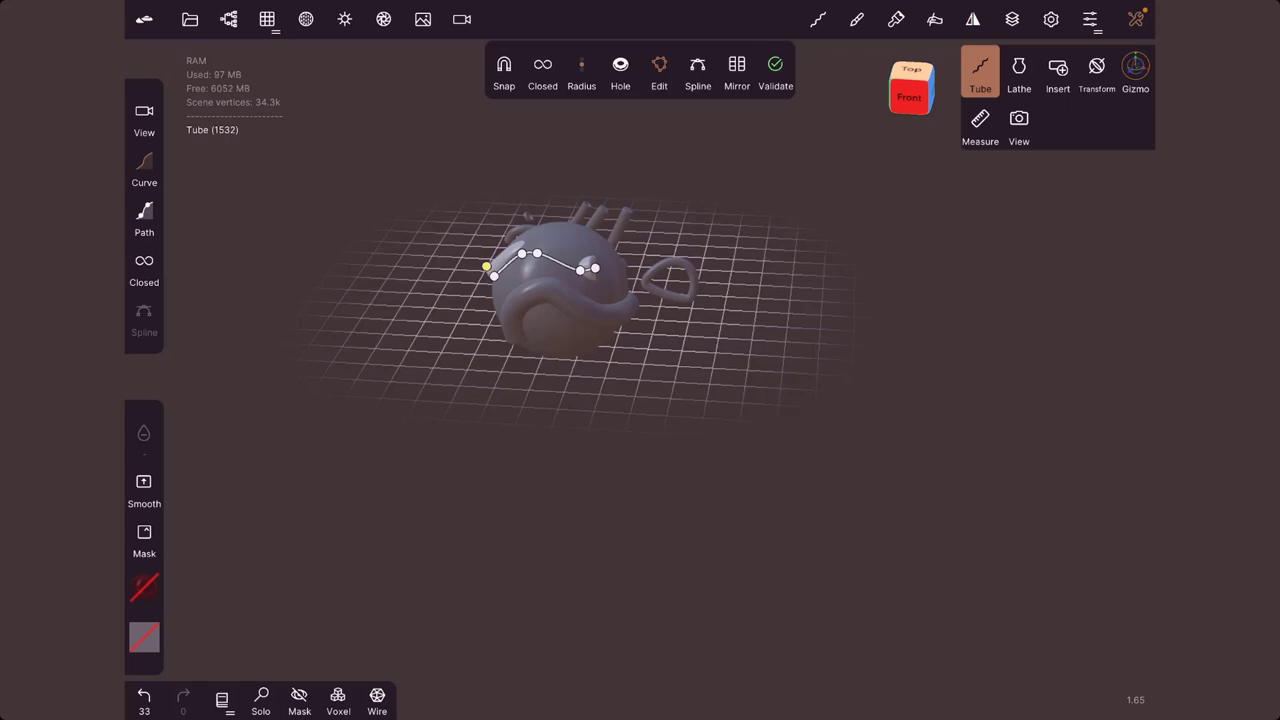
Switch tube snapping back to Every point and draw a short straight tube beside the model
left_click(818, 19)
left_click(978, 144)
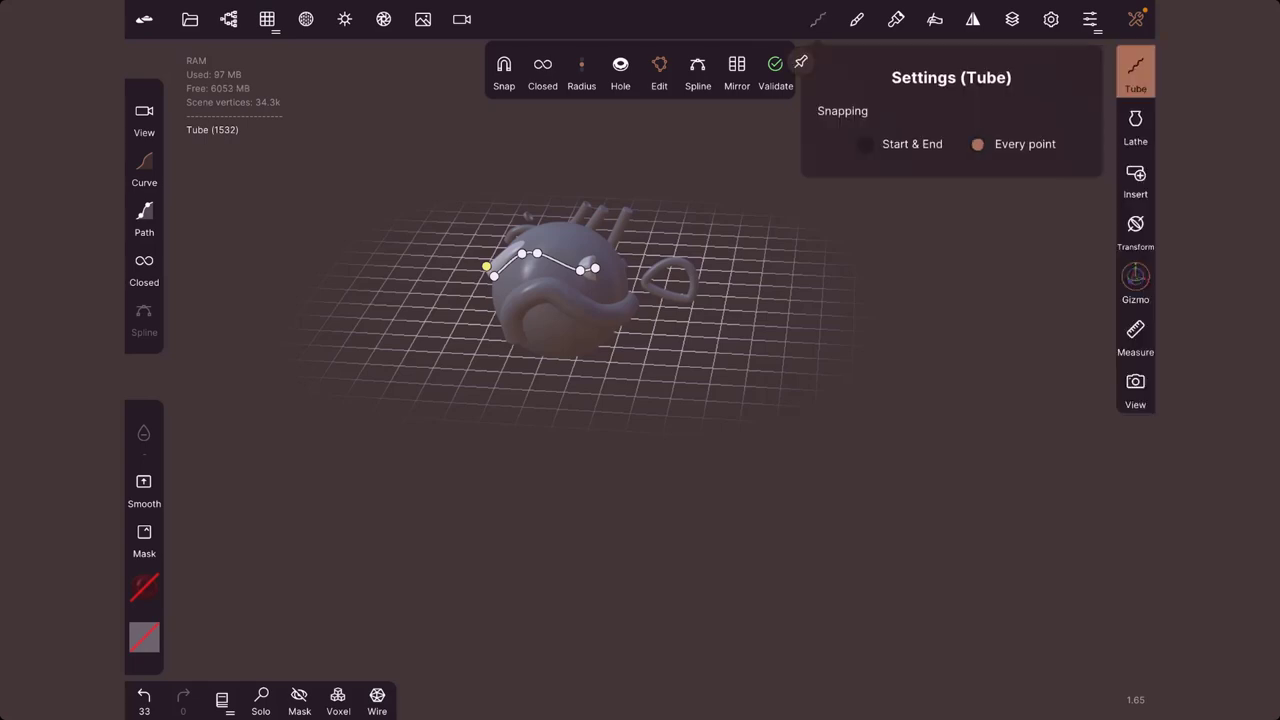
left_click_drag(793, 313, 830, 414)
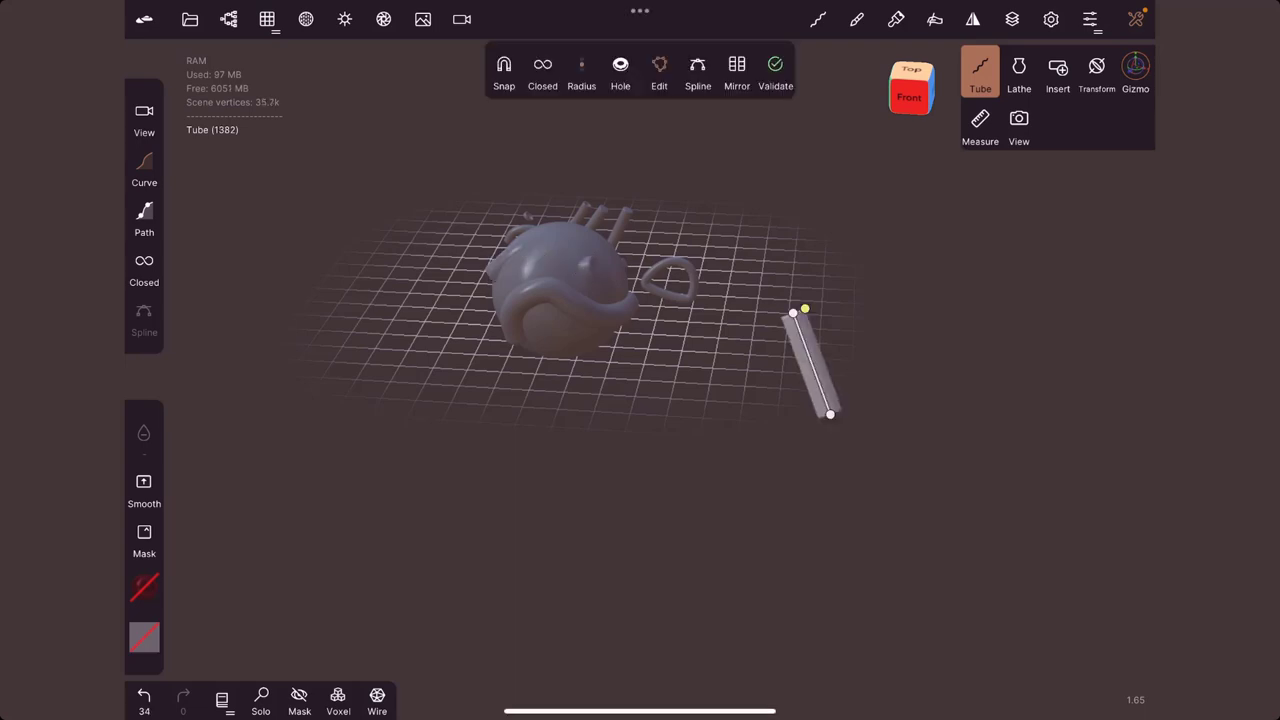
From a top-down view, draw a non-curved tube across the sphere's top, then re-enable curve mode
left_click_drag(640, 450, 640, 560)
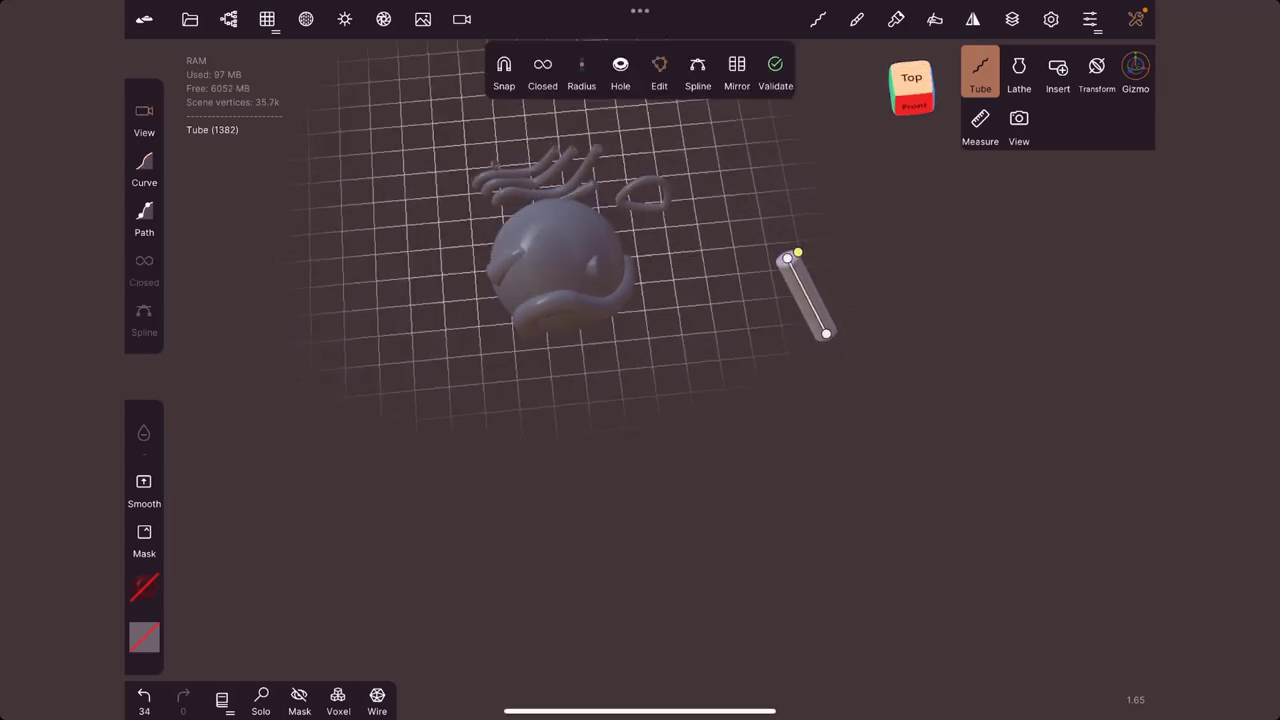
left_click_drag(524, 342, 560, 345)
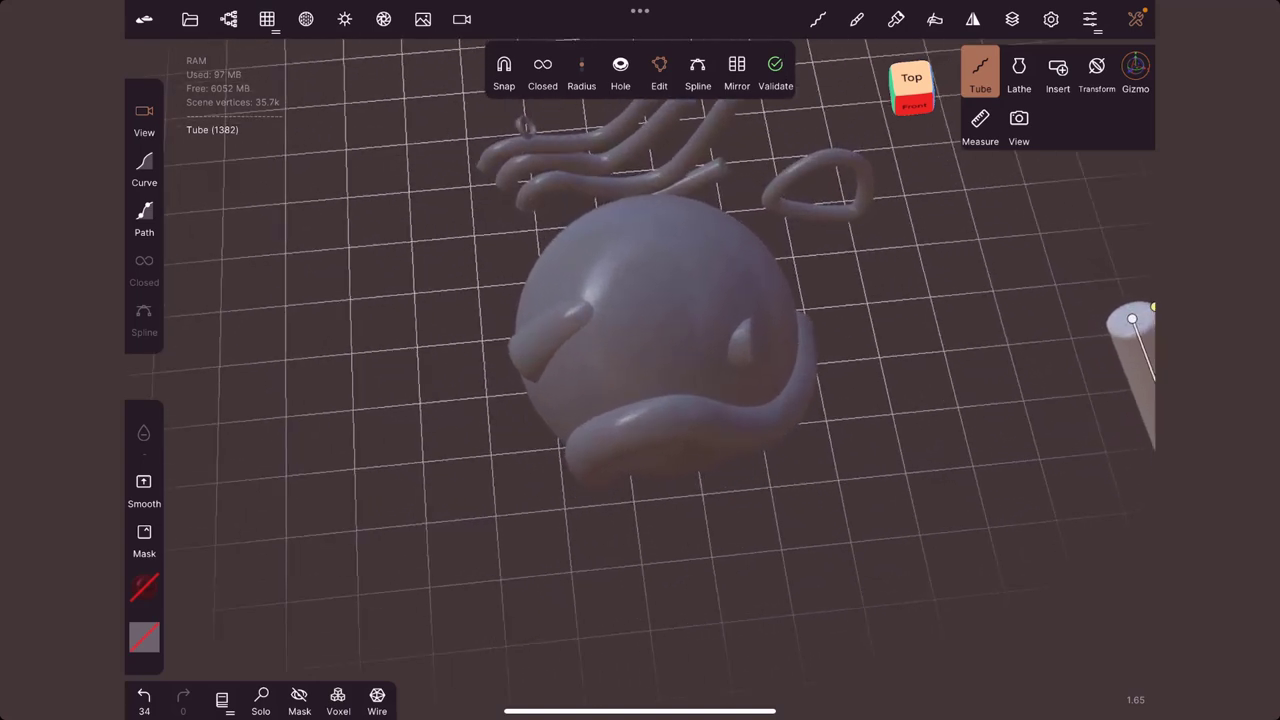
left_click(144, 168)
left_click_drag(526, 261, 720, 289)
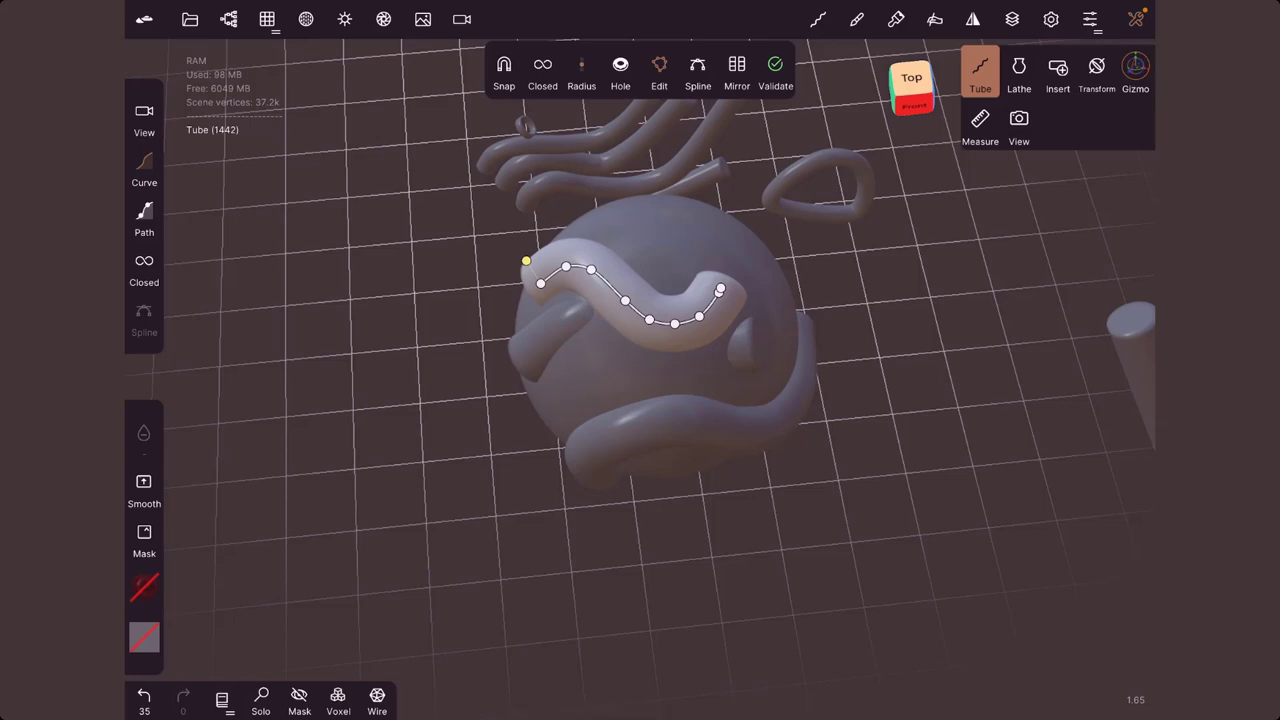
left_click(144, 168)
In front view, lift the new tube slightly with the gizmo's Y arrow, then open the File panel
left_click(911, 104)
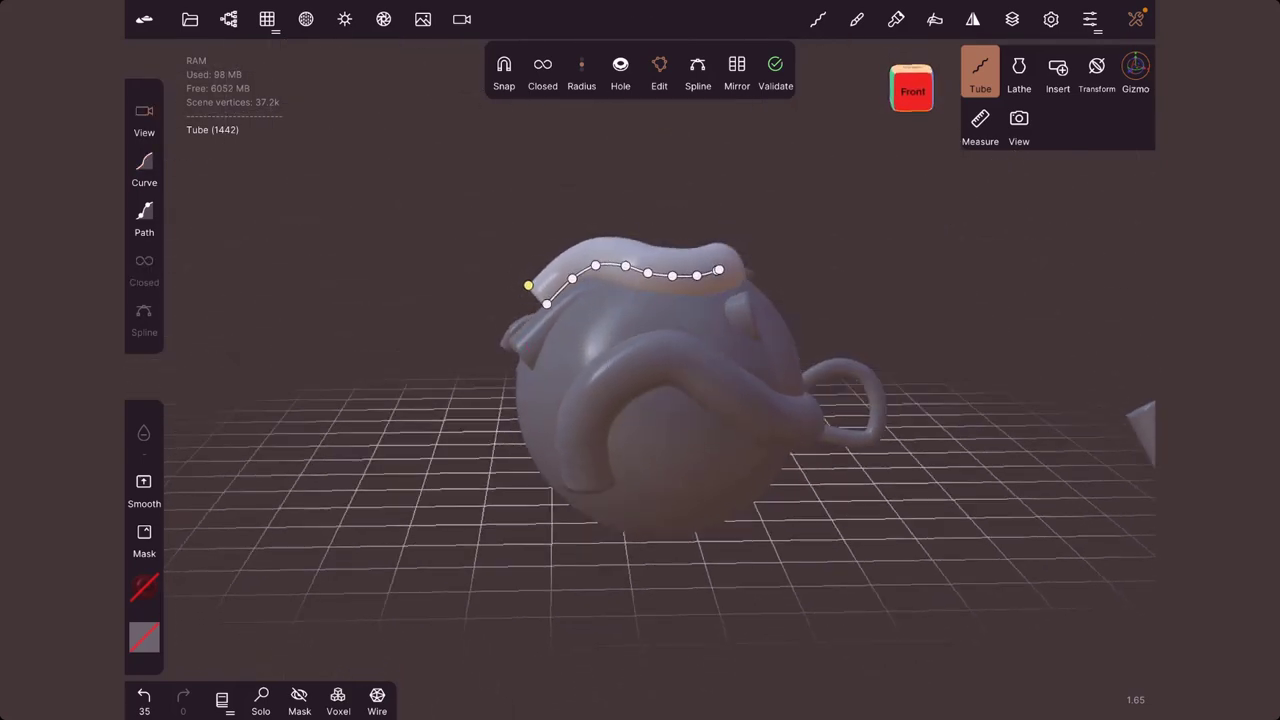
left_click(1135, 72)
left_click_drag(634, 185, 634, 177)
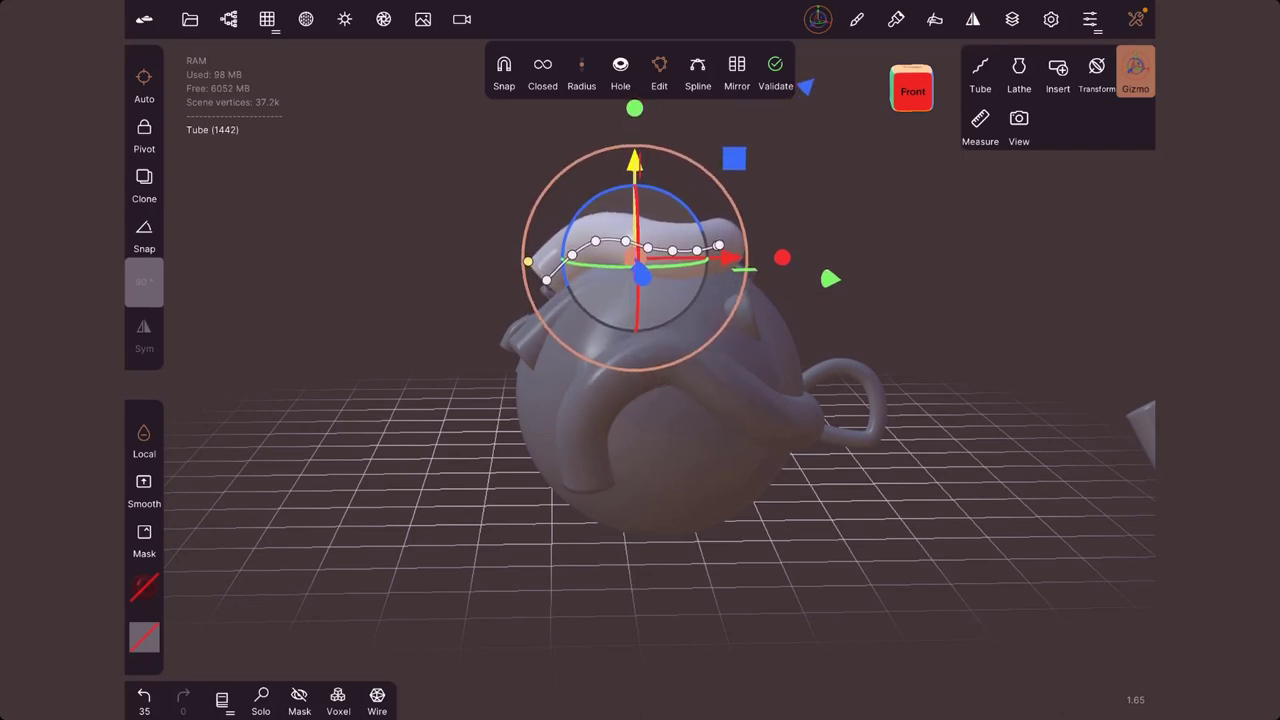
left_click_drag(634, 177, 634, 171)
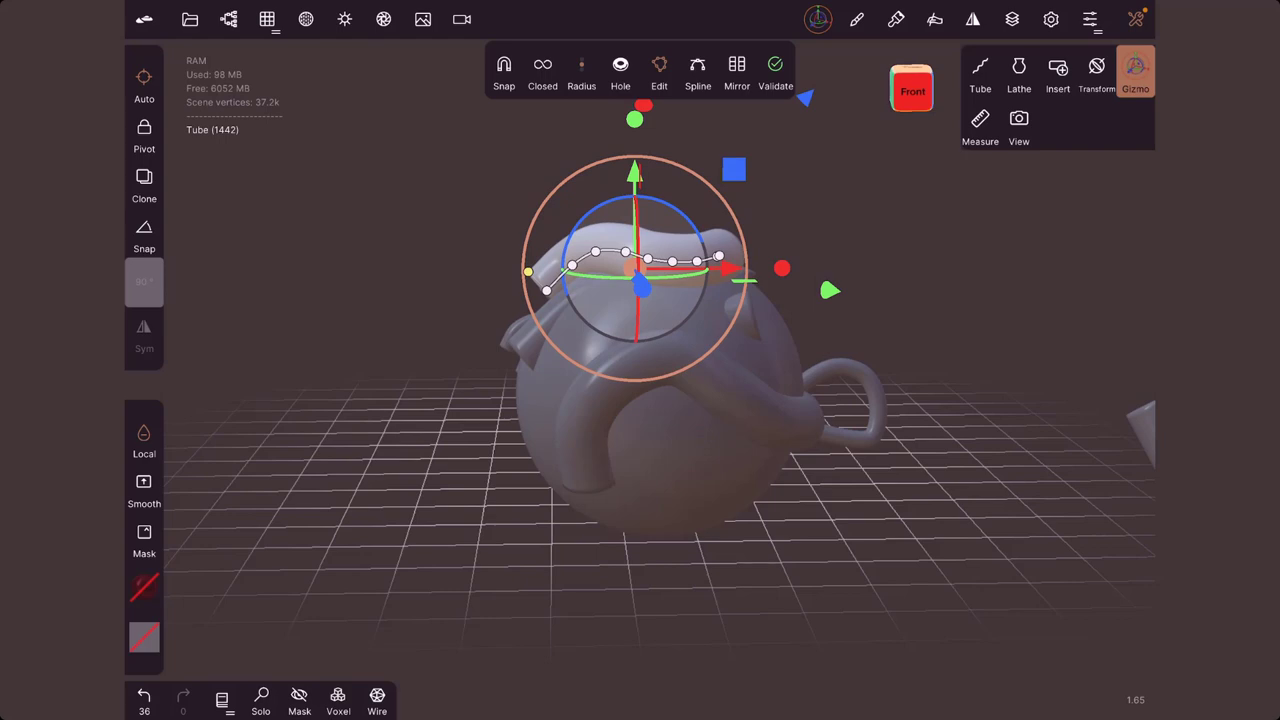
left_click(189, 19)
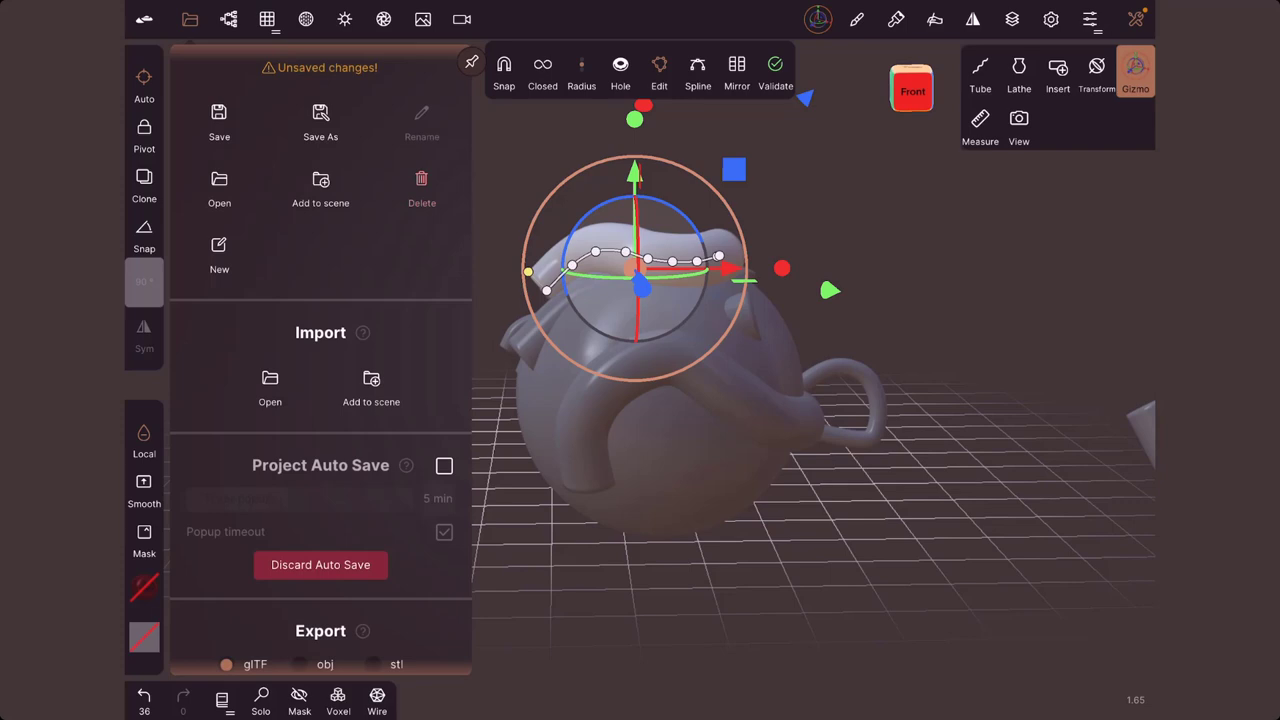
Start a new scene, replacing the teapot, and delete the default sphere
left_click(219, 250)
left_click(443, 263)
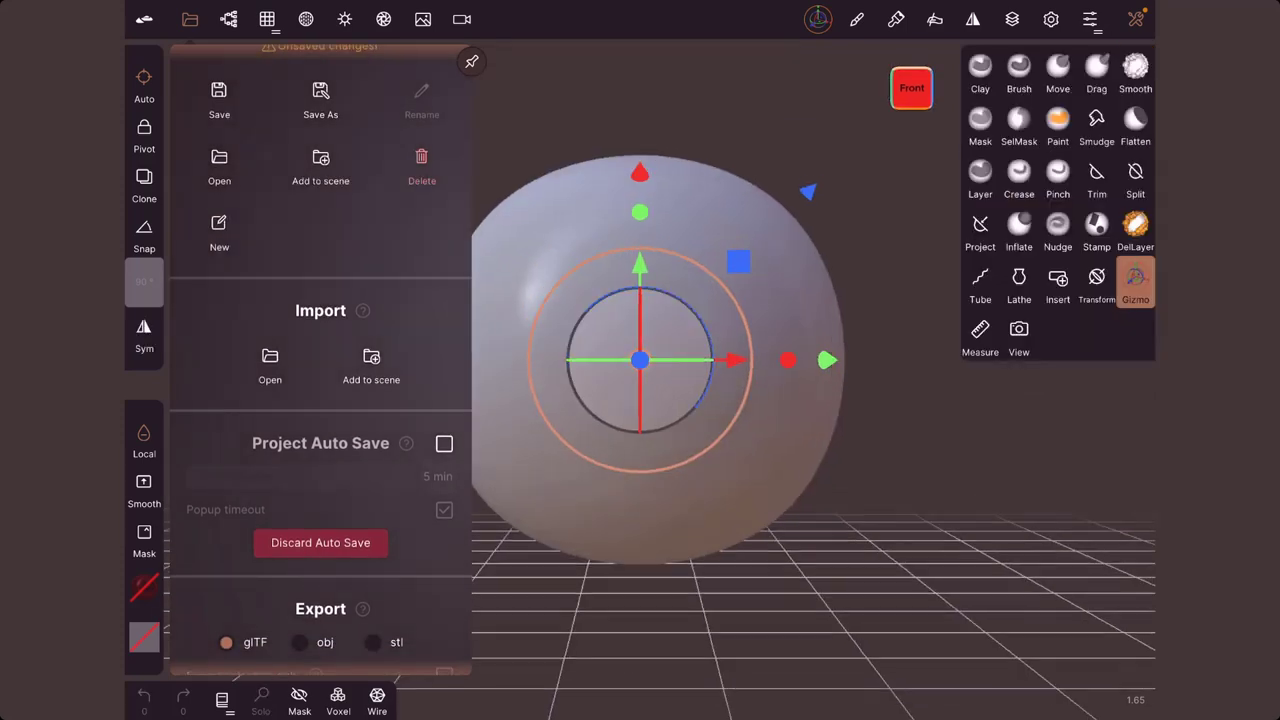
left_click(228, 19)
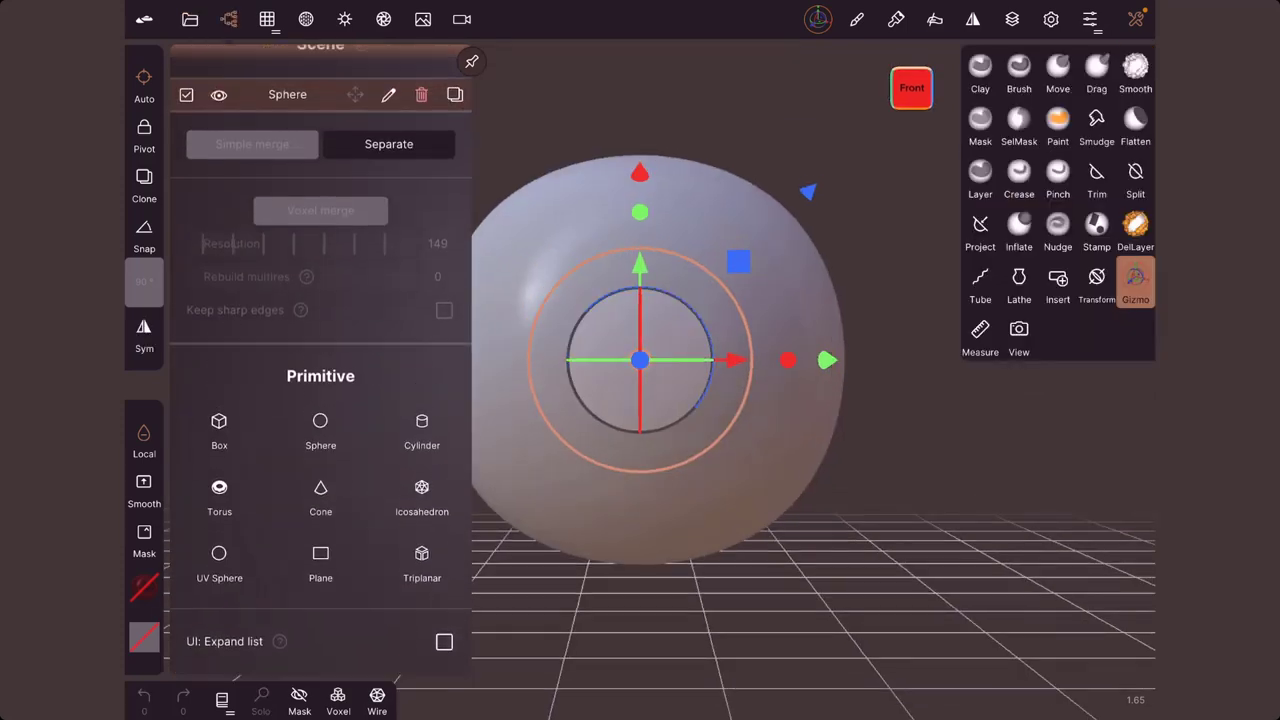
left_click(421, 94)
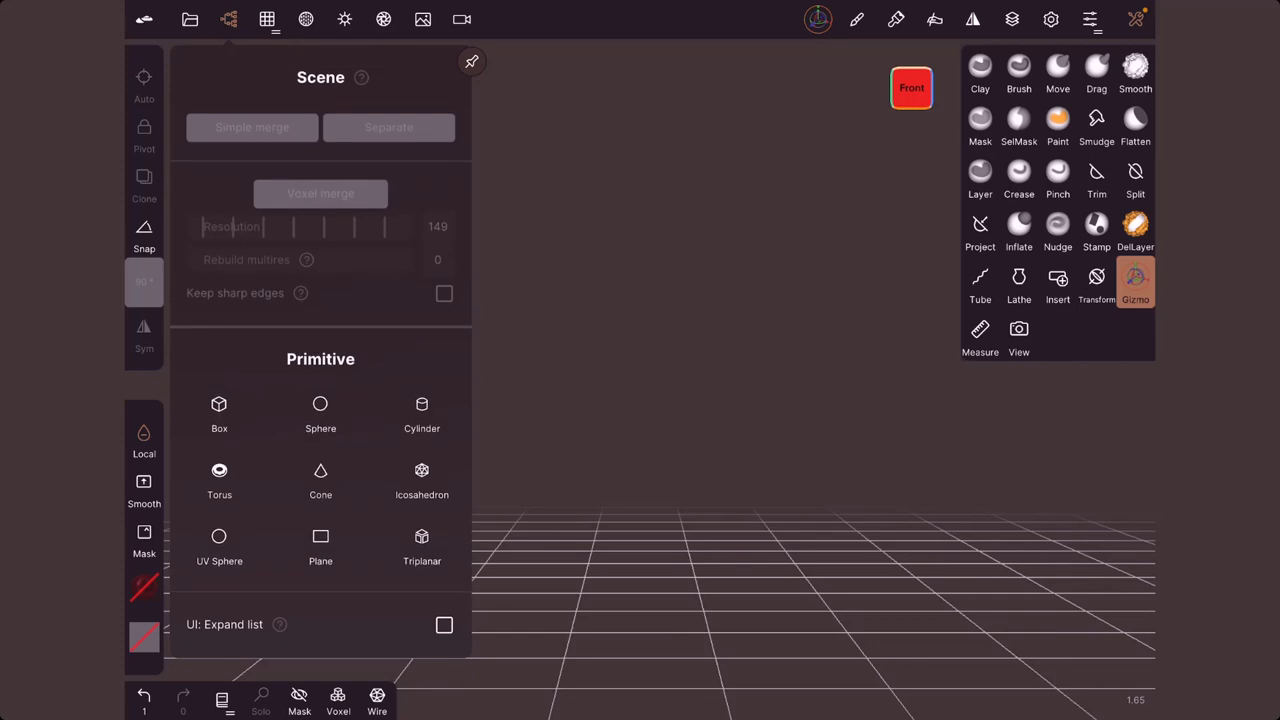
Set the pipe picture as the background reference image and select the Tube tool
left_click(423, 19)
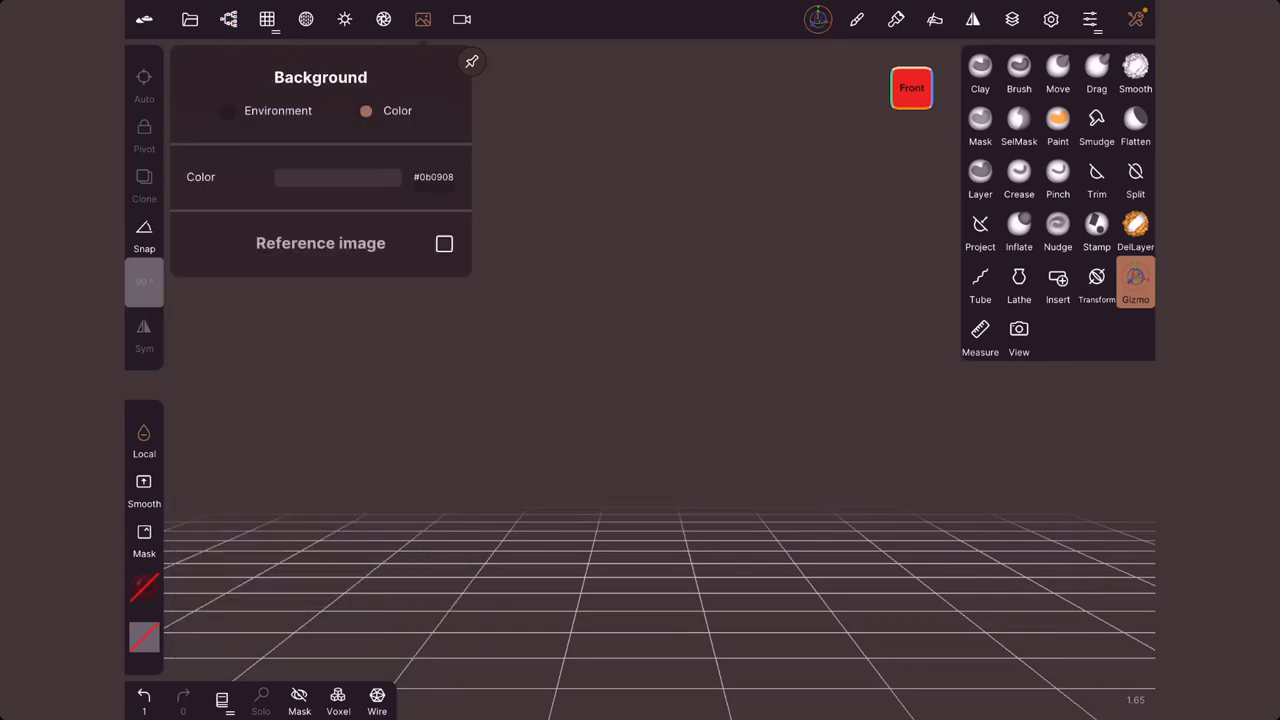
left_click(444, 243)
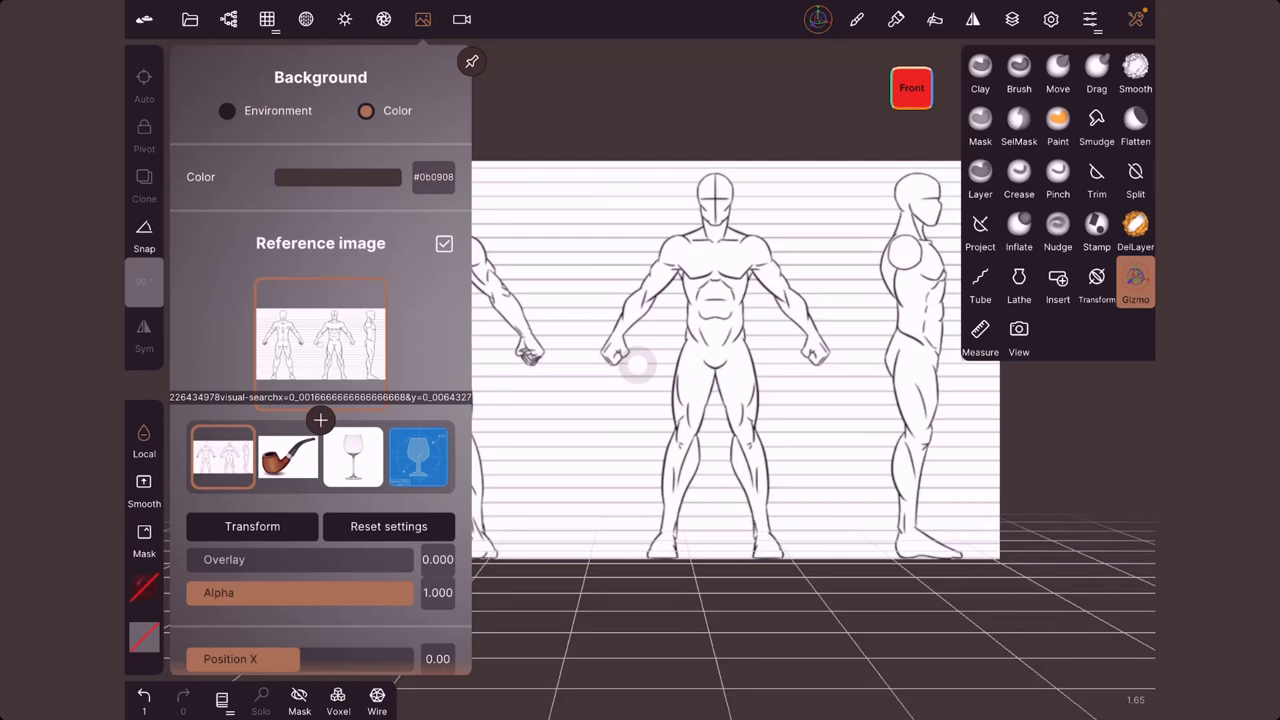
left_click(288, 456)
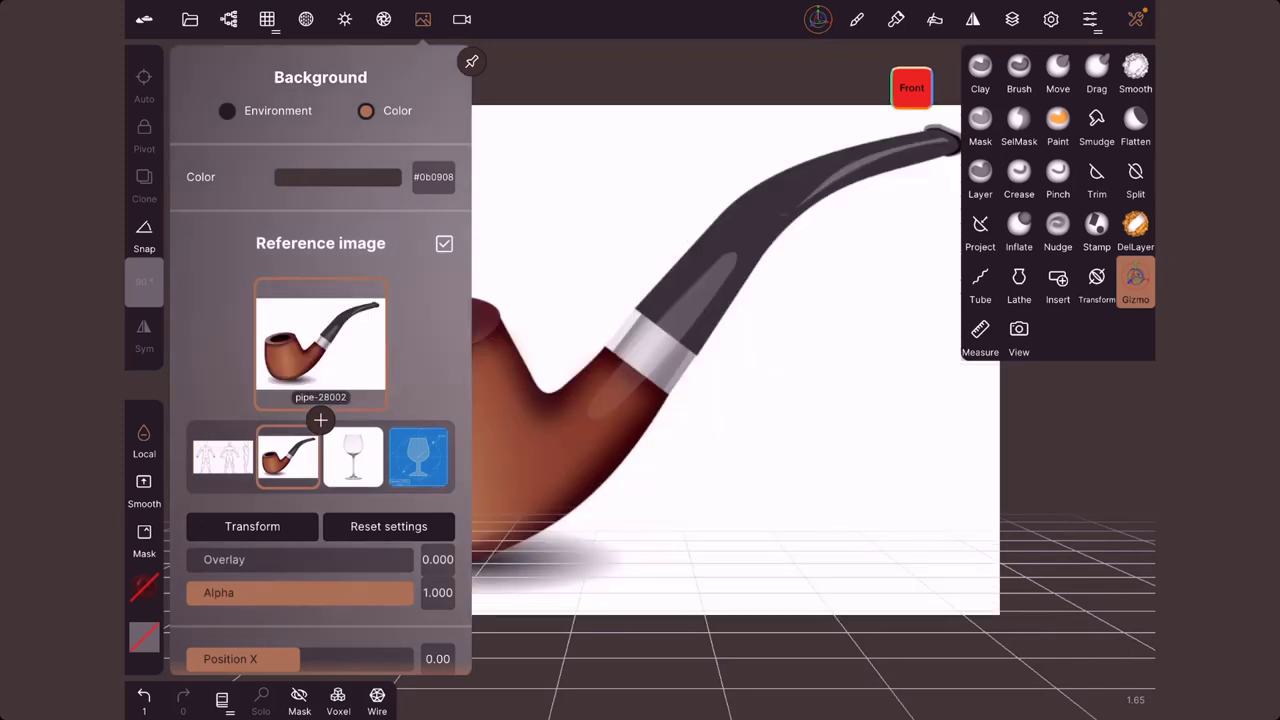
left_click(422, 19)
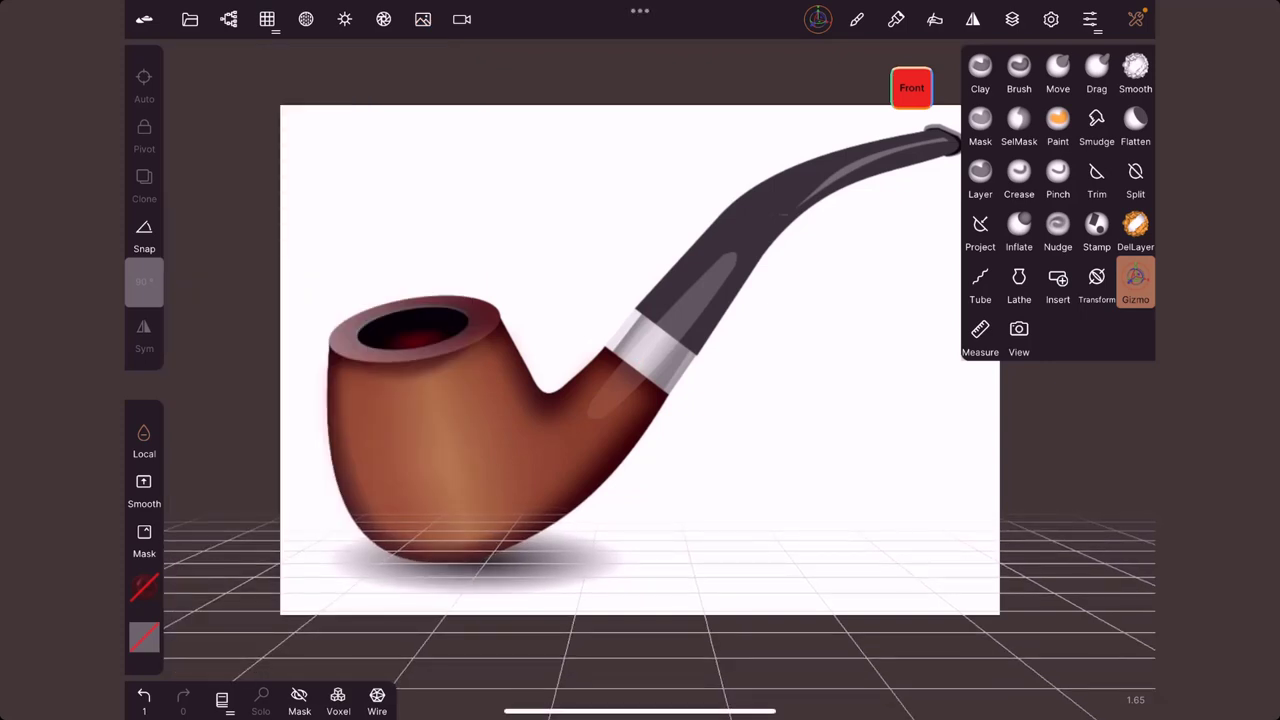
left_click(980, 285)
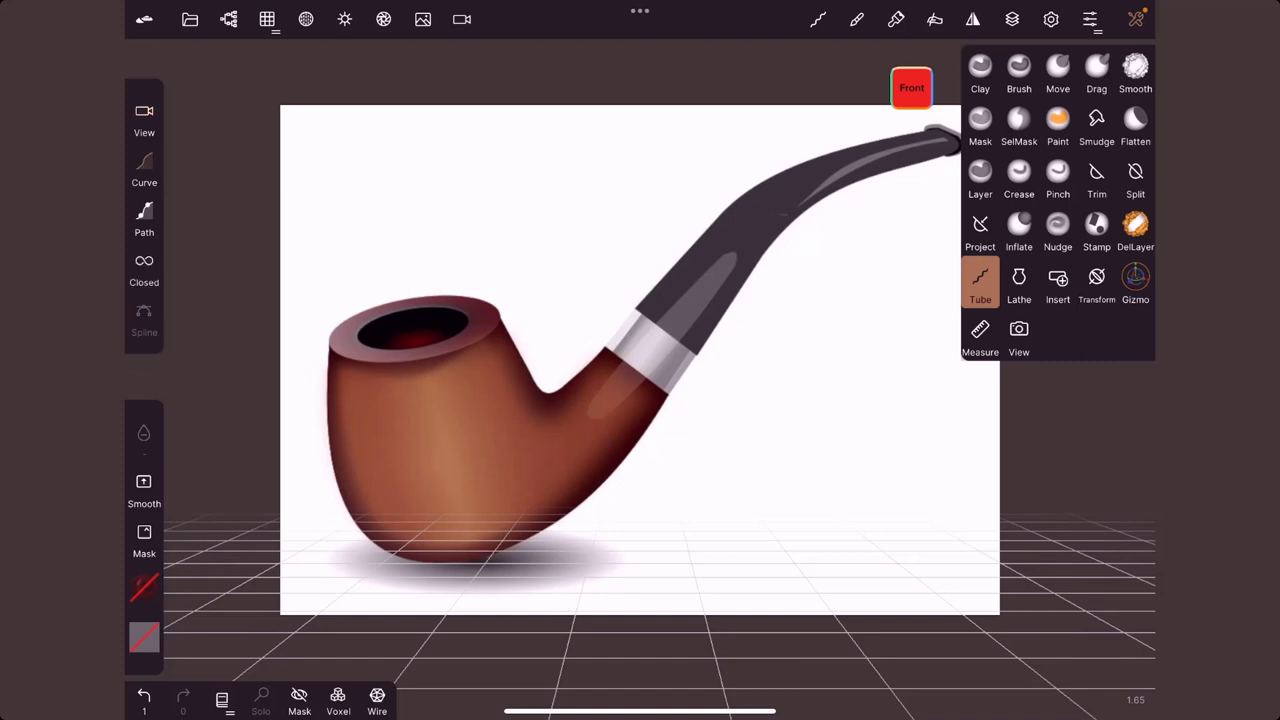
Draw a tube from the pipe's bowl to its stem tip, thickening the bowl end and thinning the tip
mouse_move(410, 336)
left_mouse_down()
mouse_move(482, 511)
mouse_move(574, 450)
mouse_move(730, 250)
mouse_move(822, 172)
mouse_move(930, 140)
left_mouse_up()
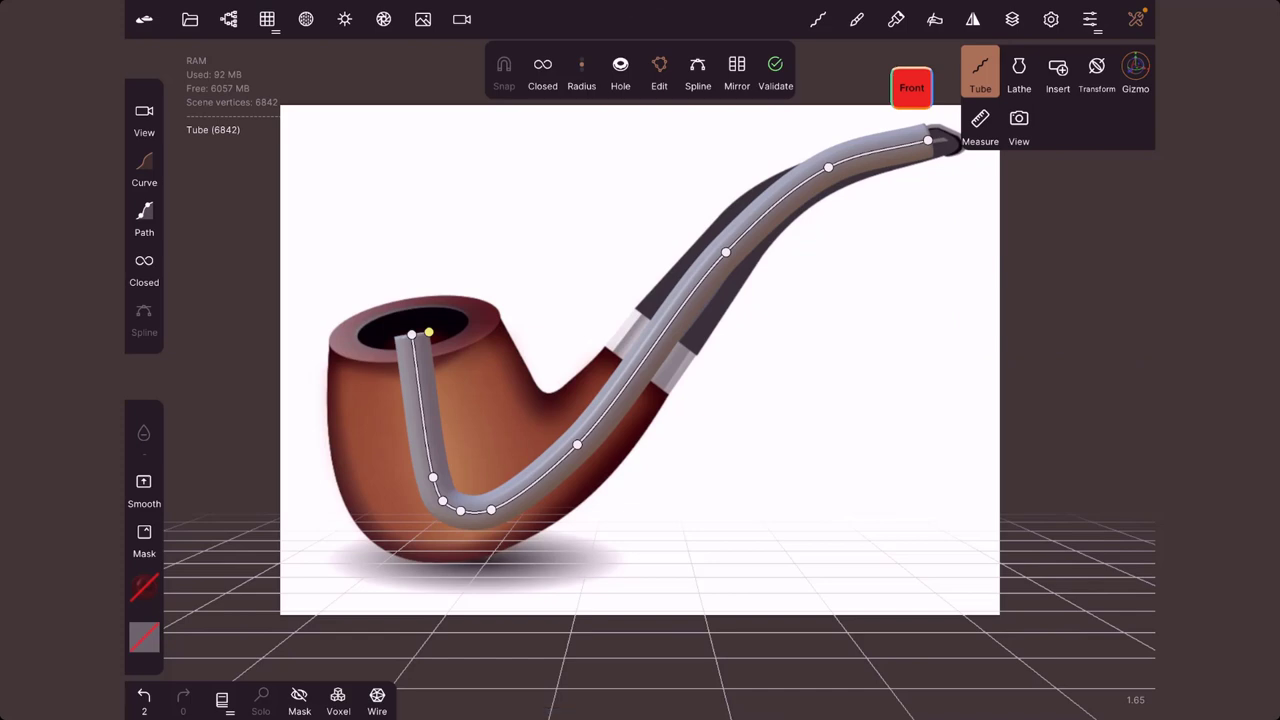
left_click_drag(428, 332, 452, 328)
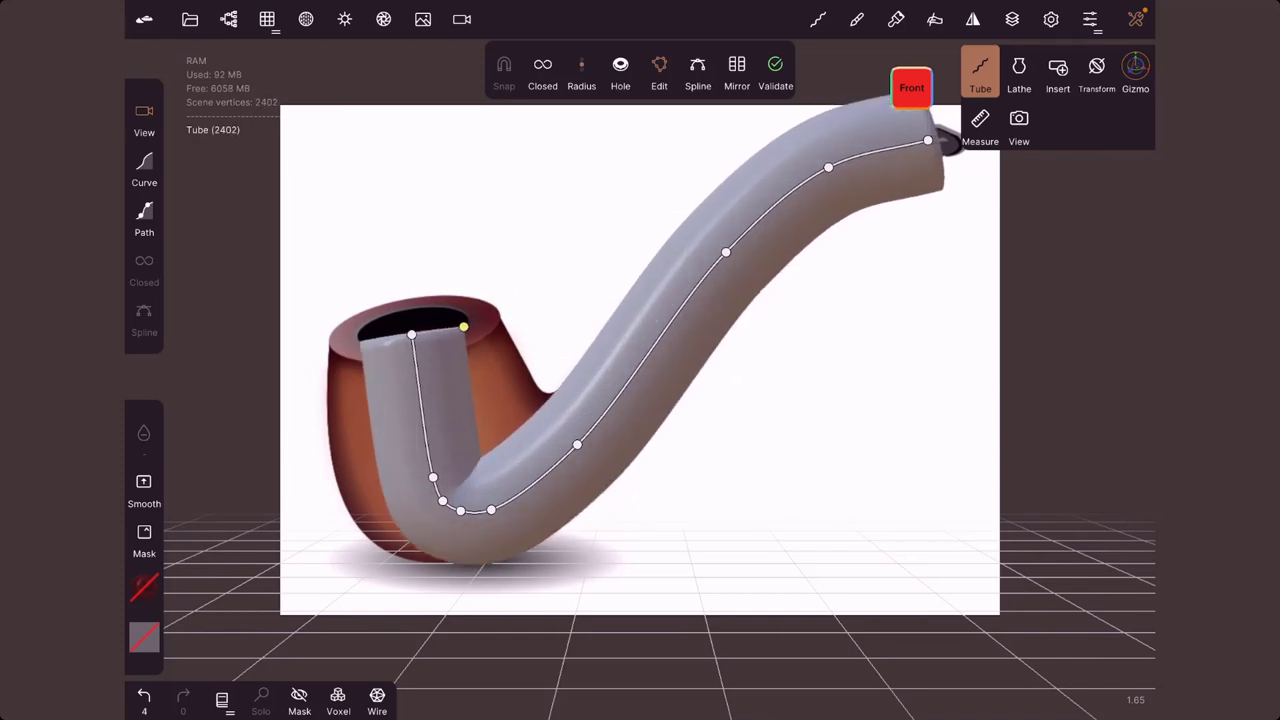
left_click_drag(451, 328, 461, 327)
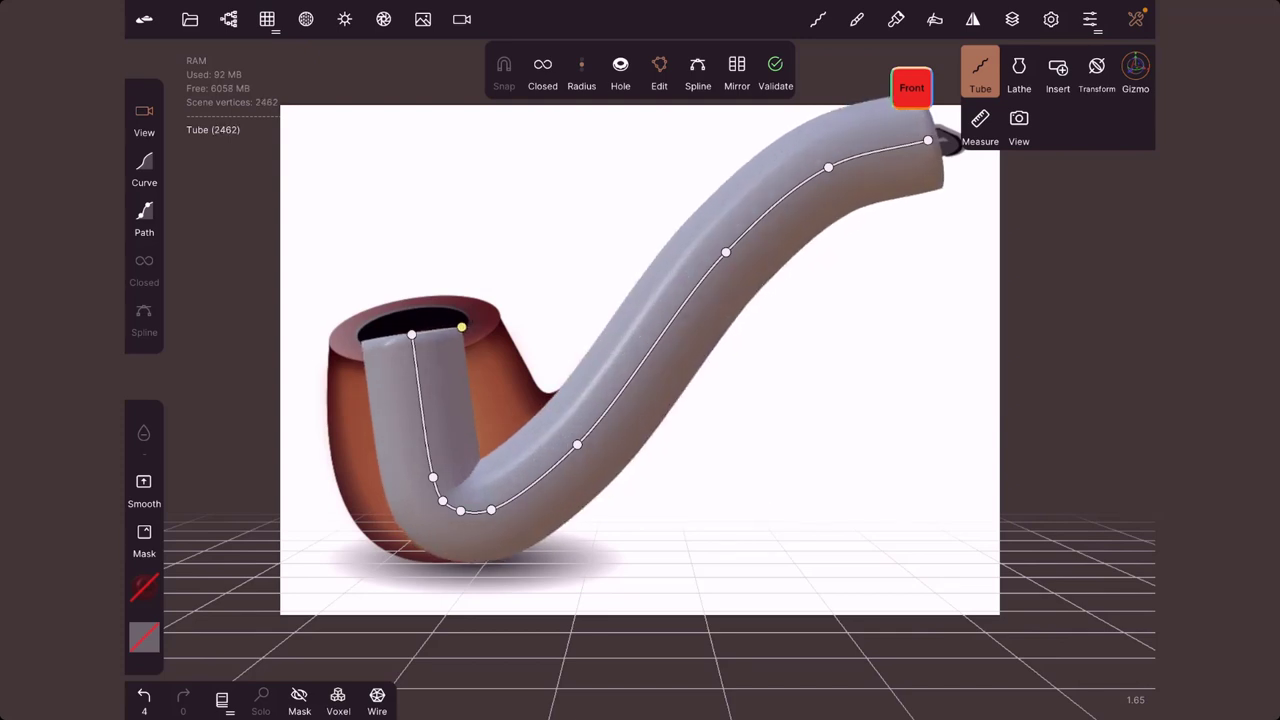
left_click(581, 68)
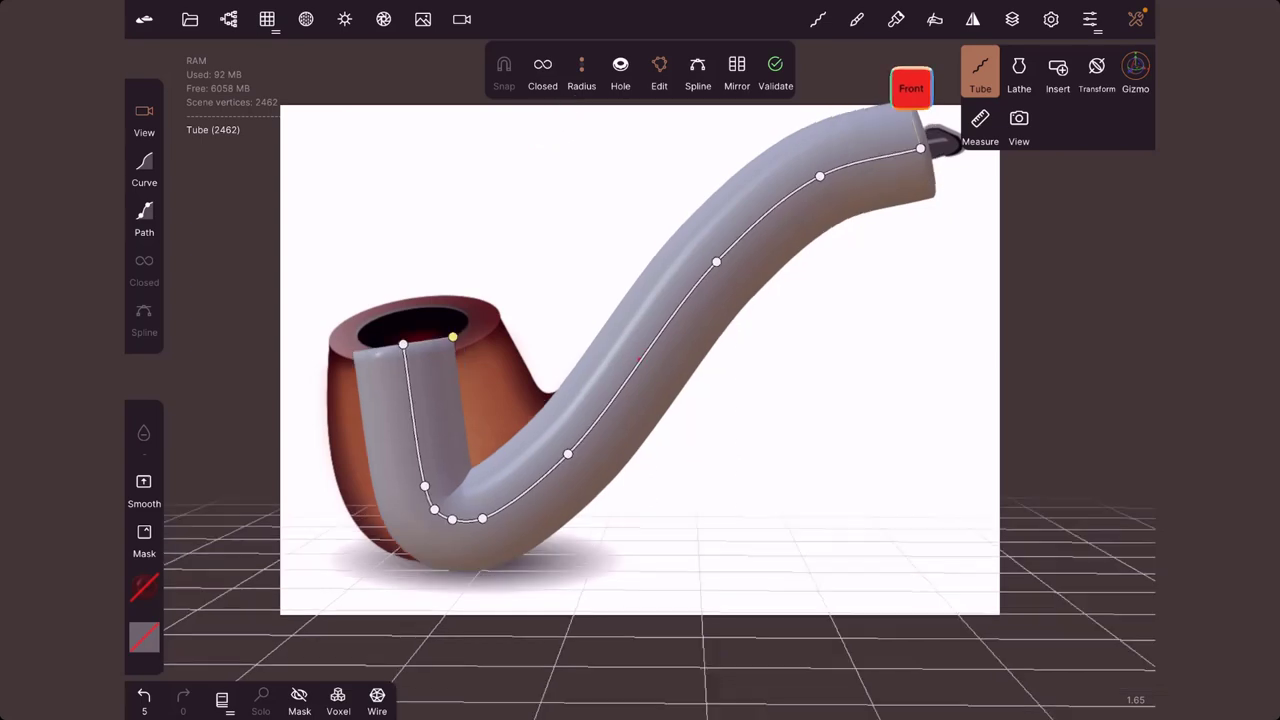
left_click_drag(820, 460, 620, 475)
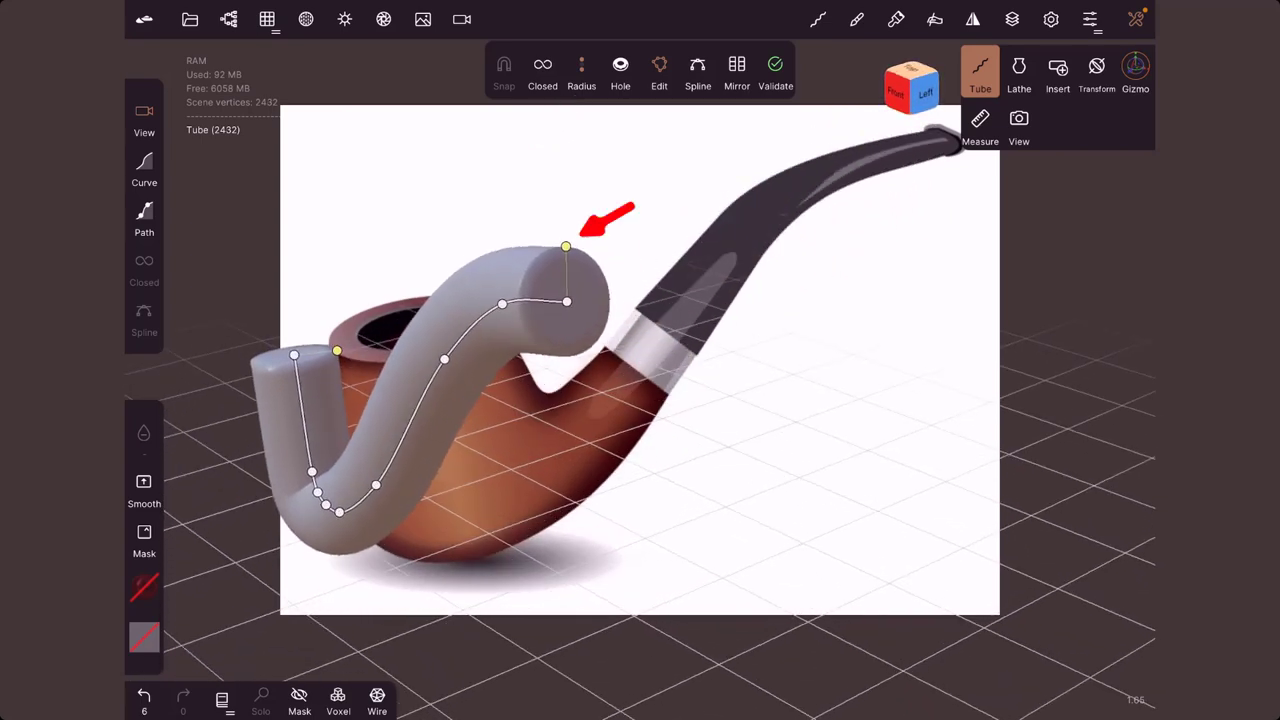
left_click_drag(566, 245, 566, 277)
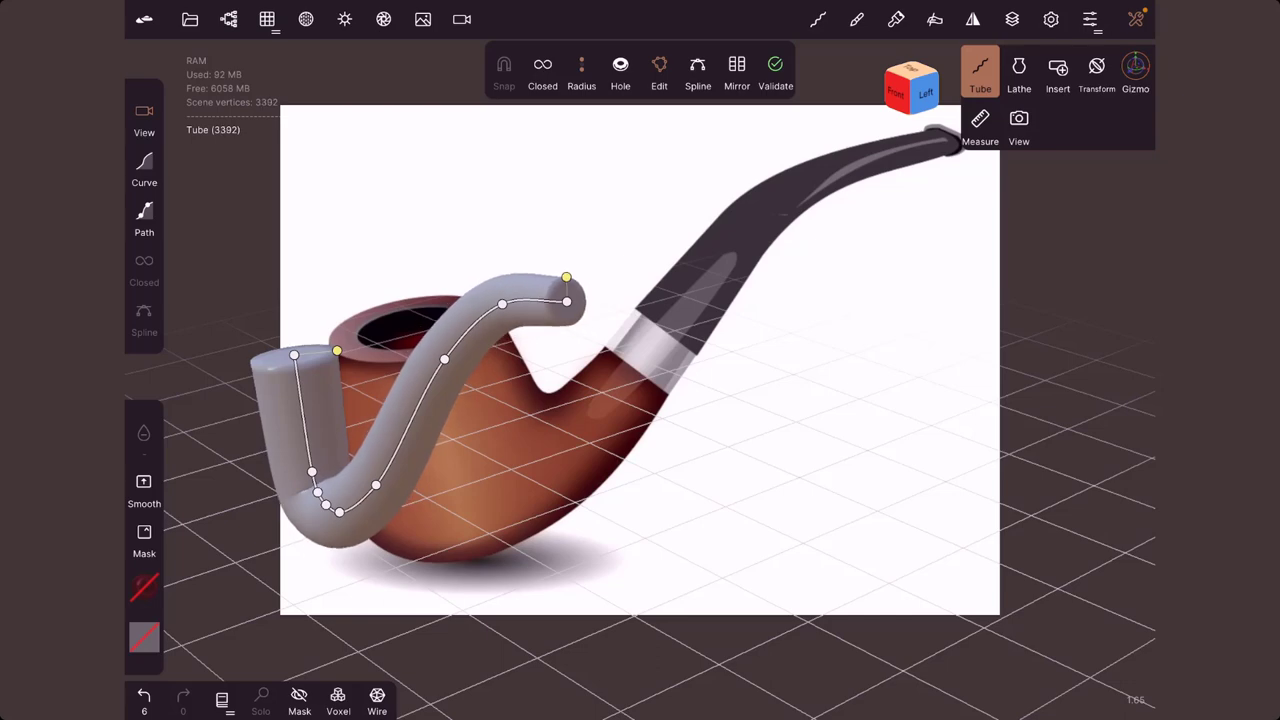
left_click_drag(337, 351, 354, 348)
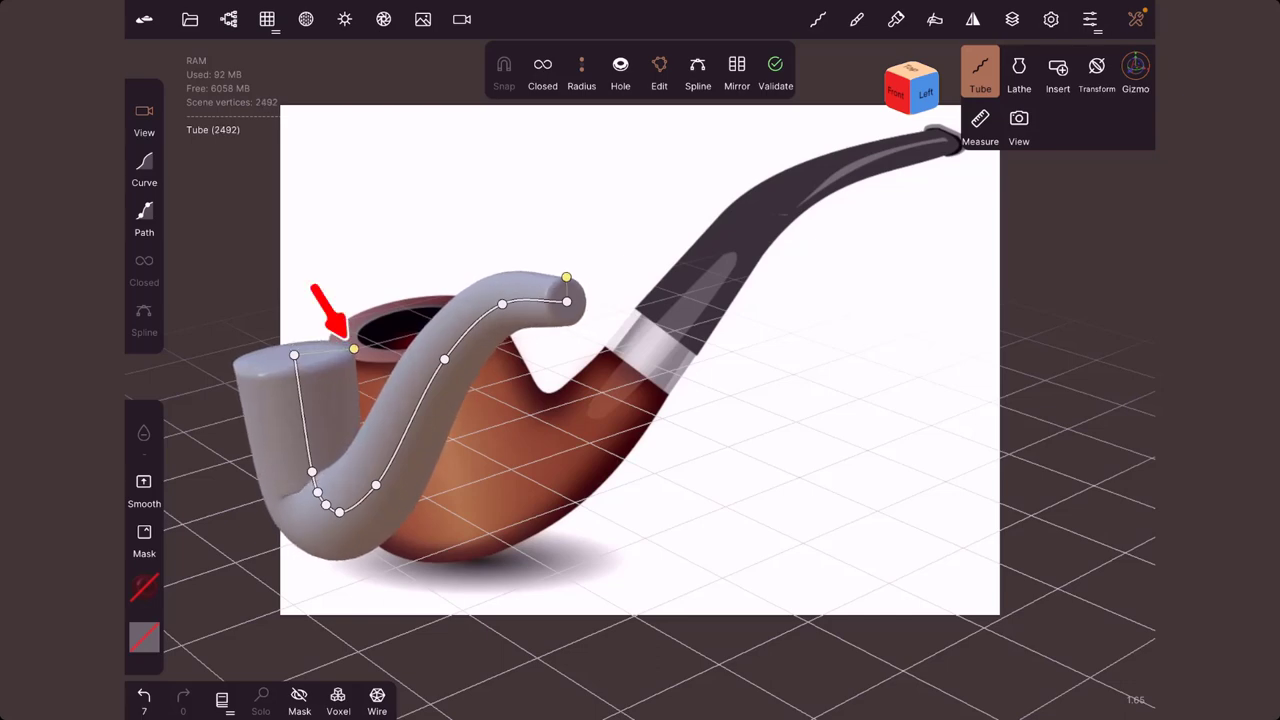
left_click(897, 92)
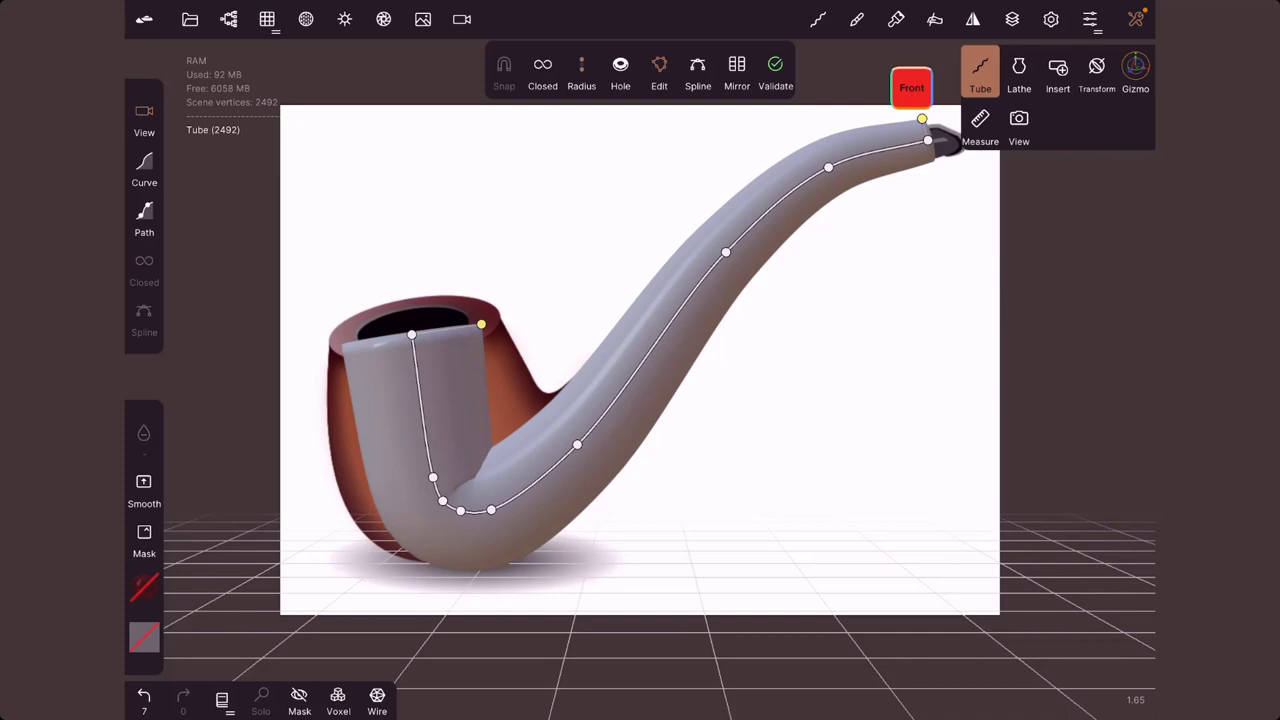
Switch the tube to per-point radius and give its material Blending with 0.469 opacity
left_click(581, 75)
left_click(306, 19)
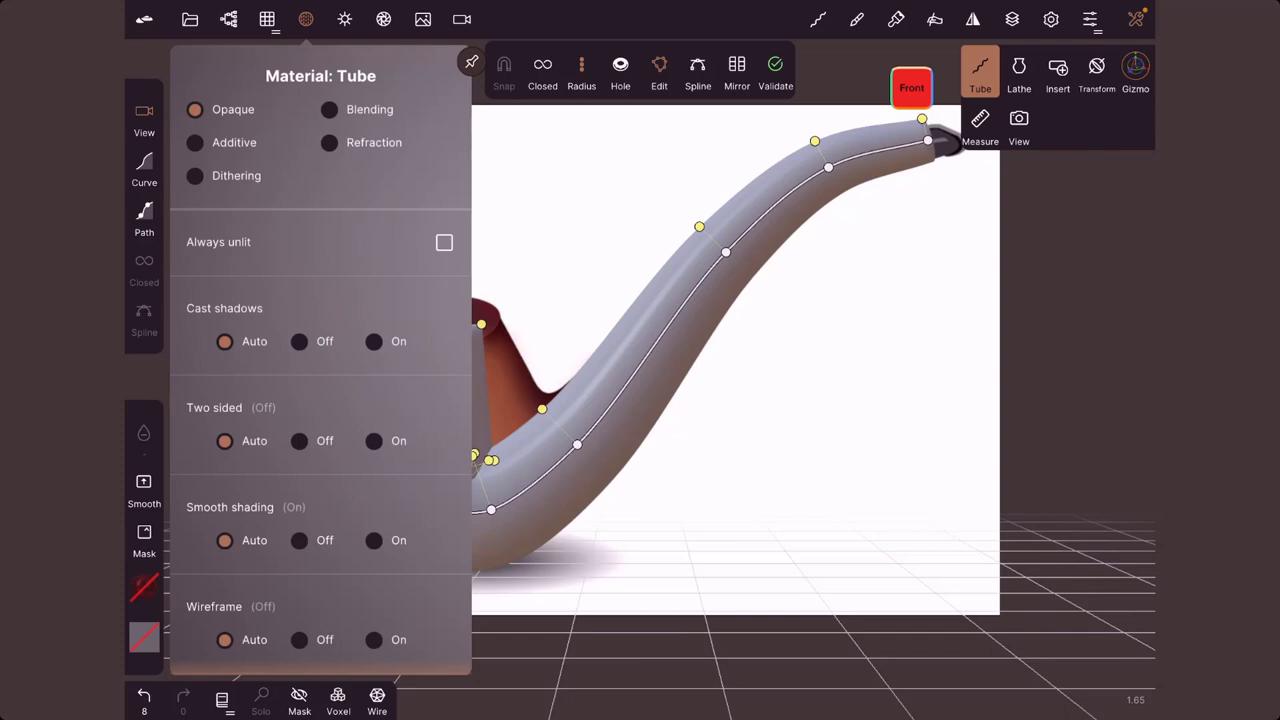
left_click(330, 109)
left_click_drag(400, 241, 292, 238)
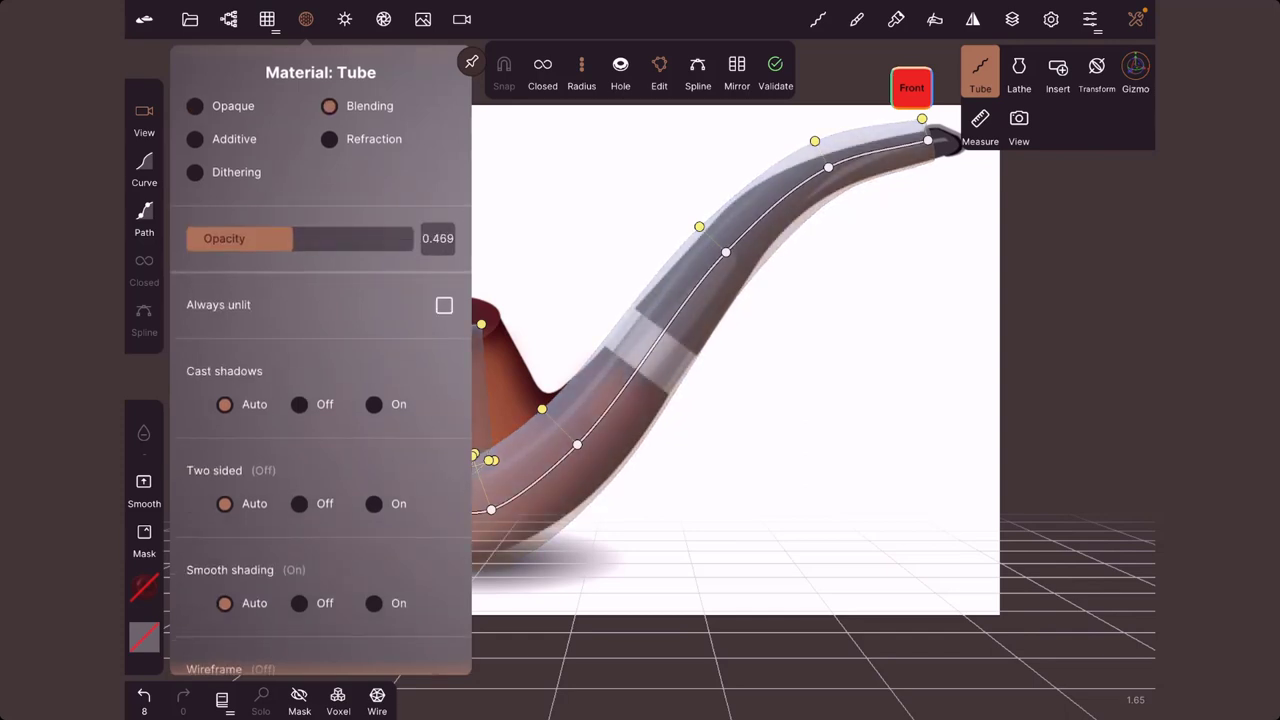
Adjust stem thickness, extend the end to the mouthpiece, and move bend points onto the bowl, merging one
left_click_drag(699, 226, 706, 233)
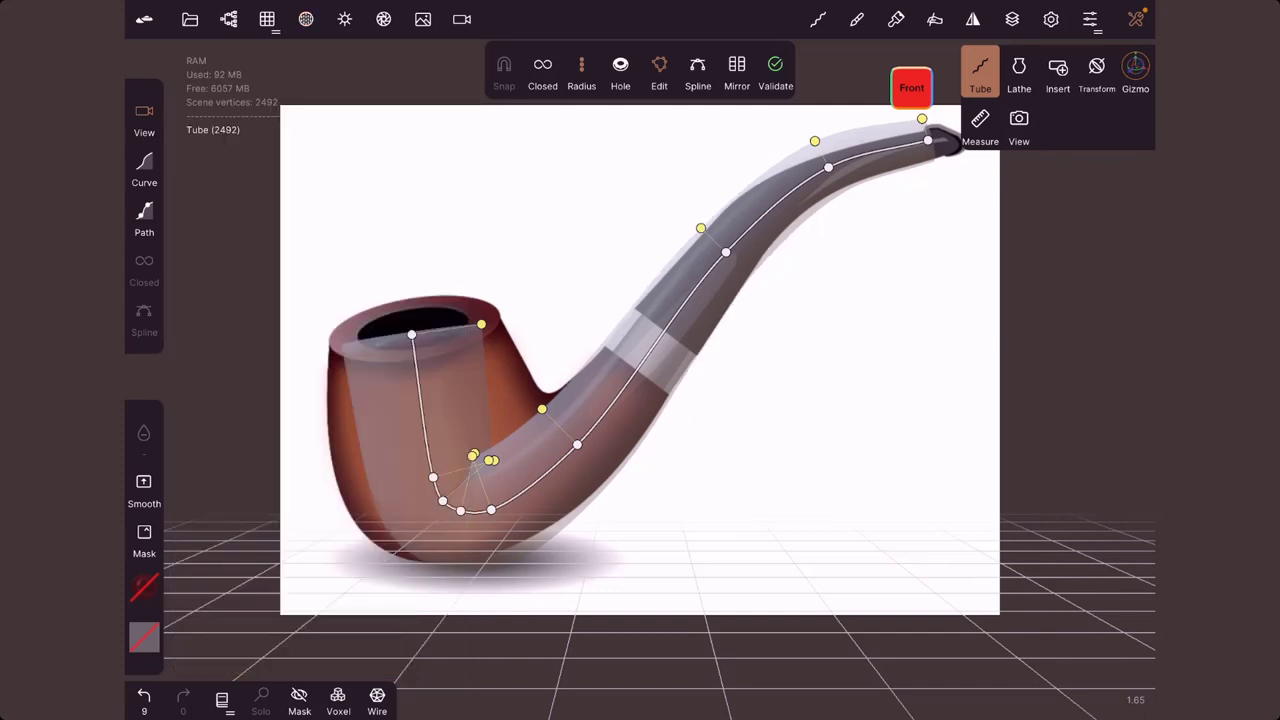
left_click_drag(815, 141, 820, 151)
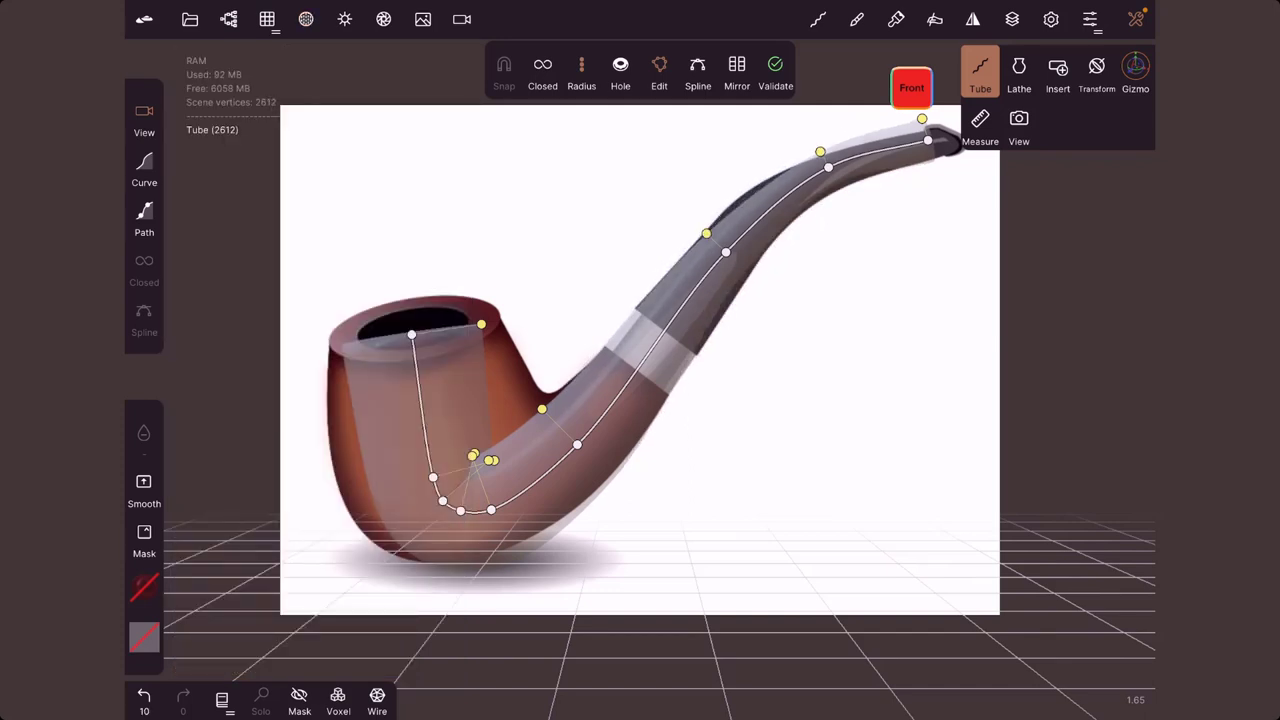
mouse_move(928, 140)
left_mouse_down()
mouse_move(956, 140)
mouse_move(953, 126)
left_mouse_up()
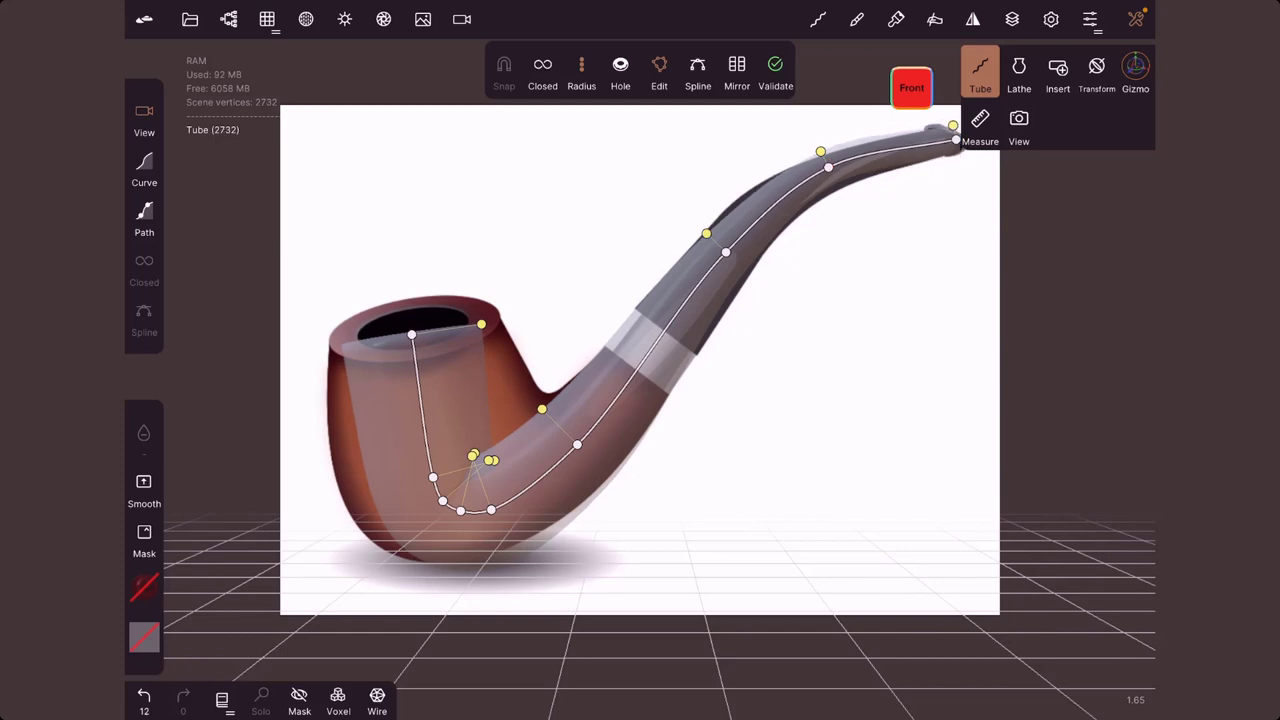
left_click_drag(577, 444, 625, 386)
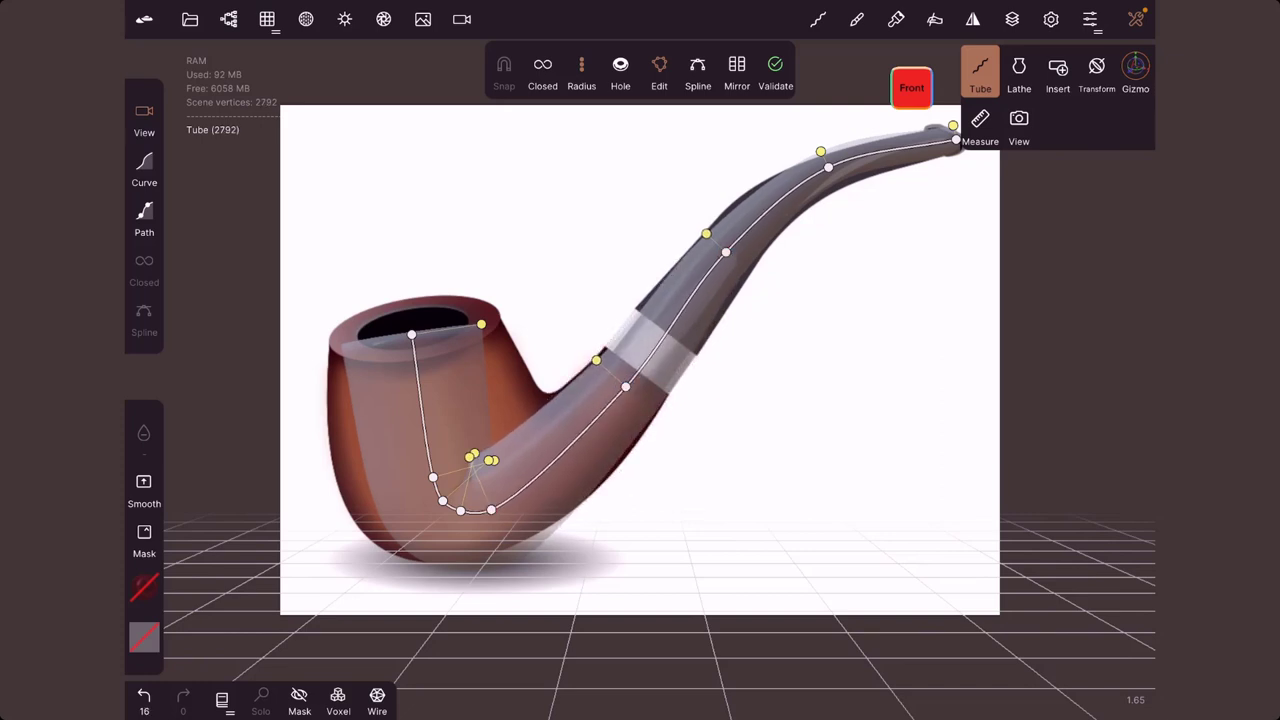
mouse_move(491, 510)
left_mouse_down()
mouse_move(546, 489)
mouse_move(574, 445)
left_mouse_up()
left_click_drag(460, 510, 523, 478)
left_click_drag(443, 500, 523, 478)
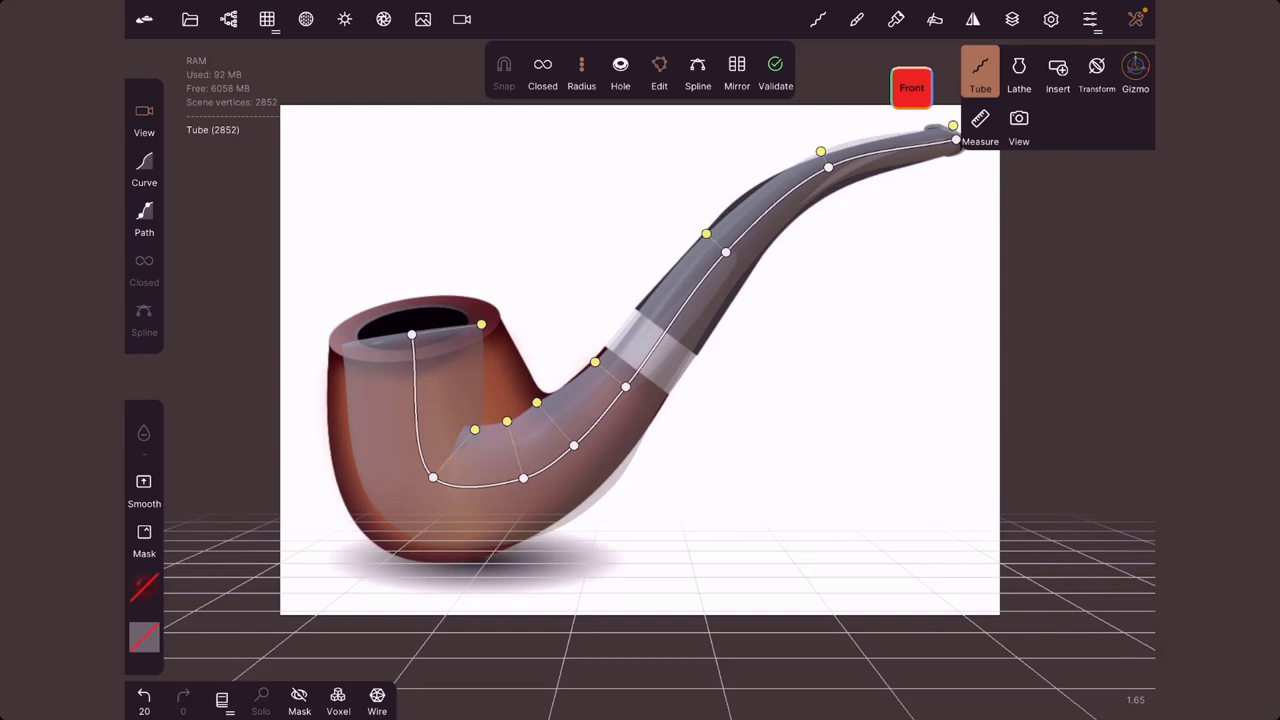
left_click_drag(481, 324, 488, 323)
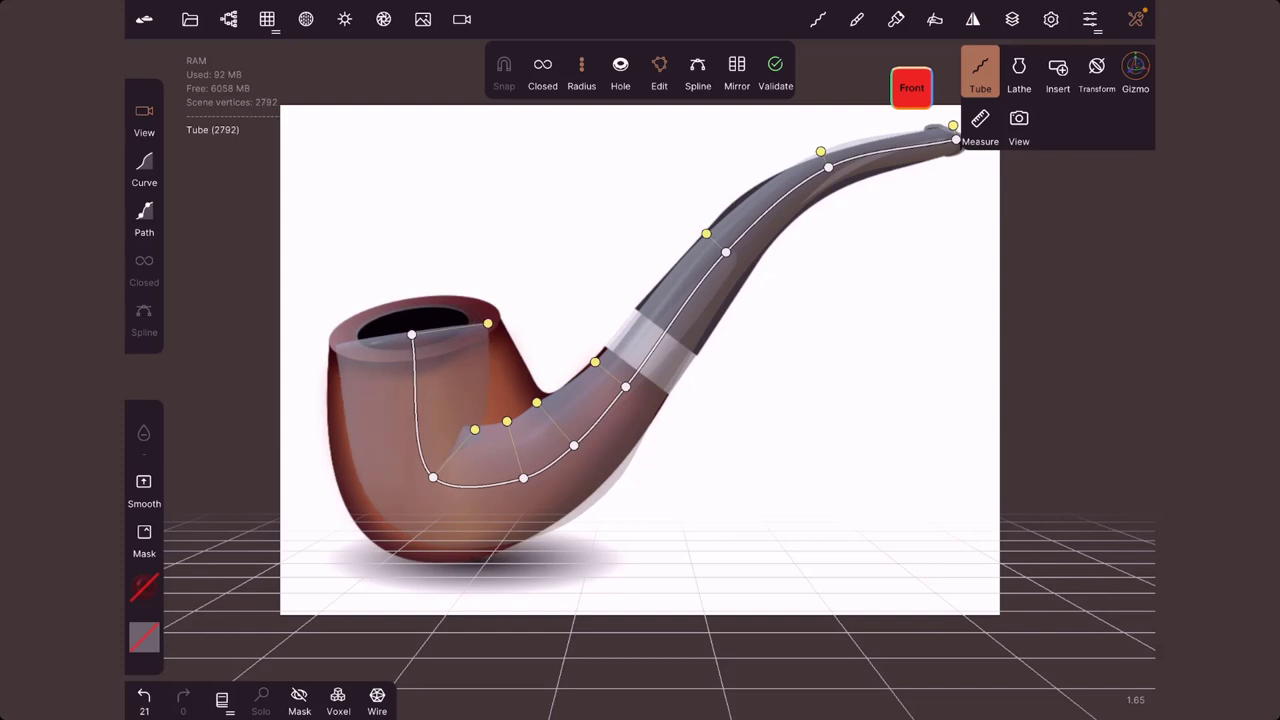
left_click_drag(505, 422, 507, 421)
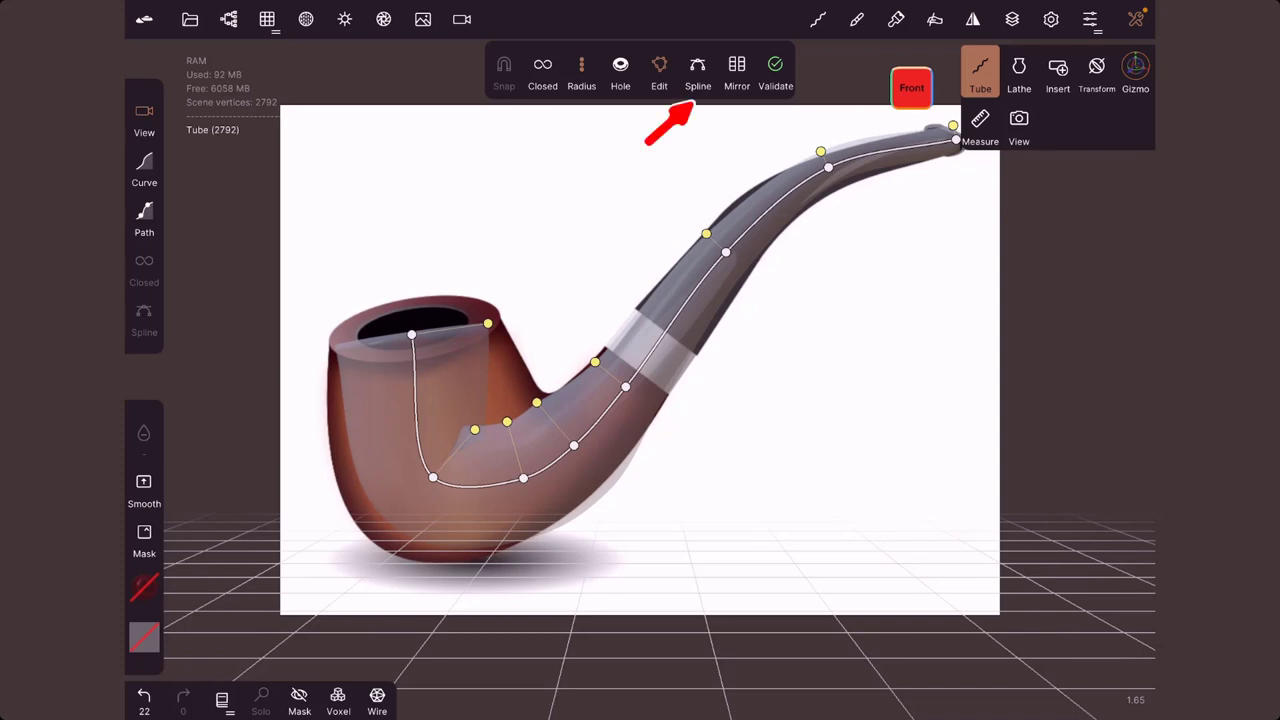
Smooth the tube path into a curve and fit its points to the stem, shank and bowl
left_click(698, 66)
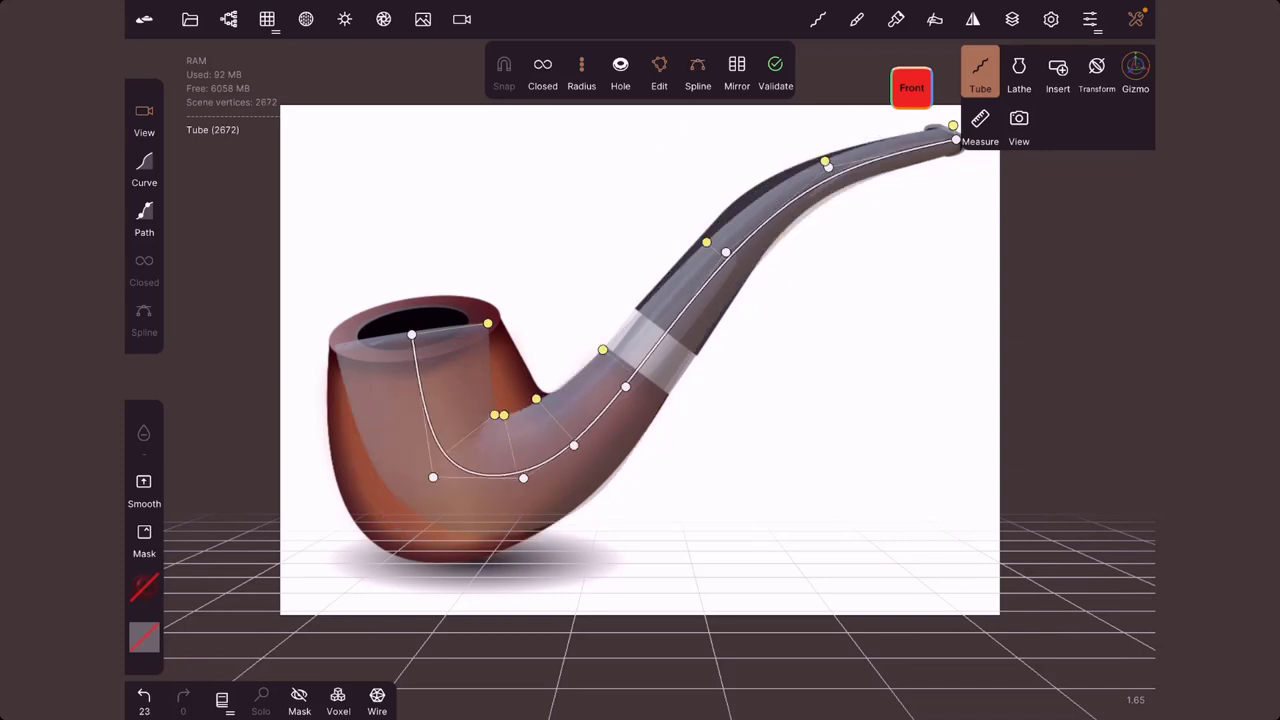
left_click_drag(824, 161, 821, 157)
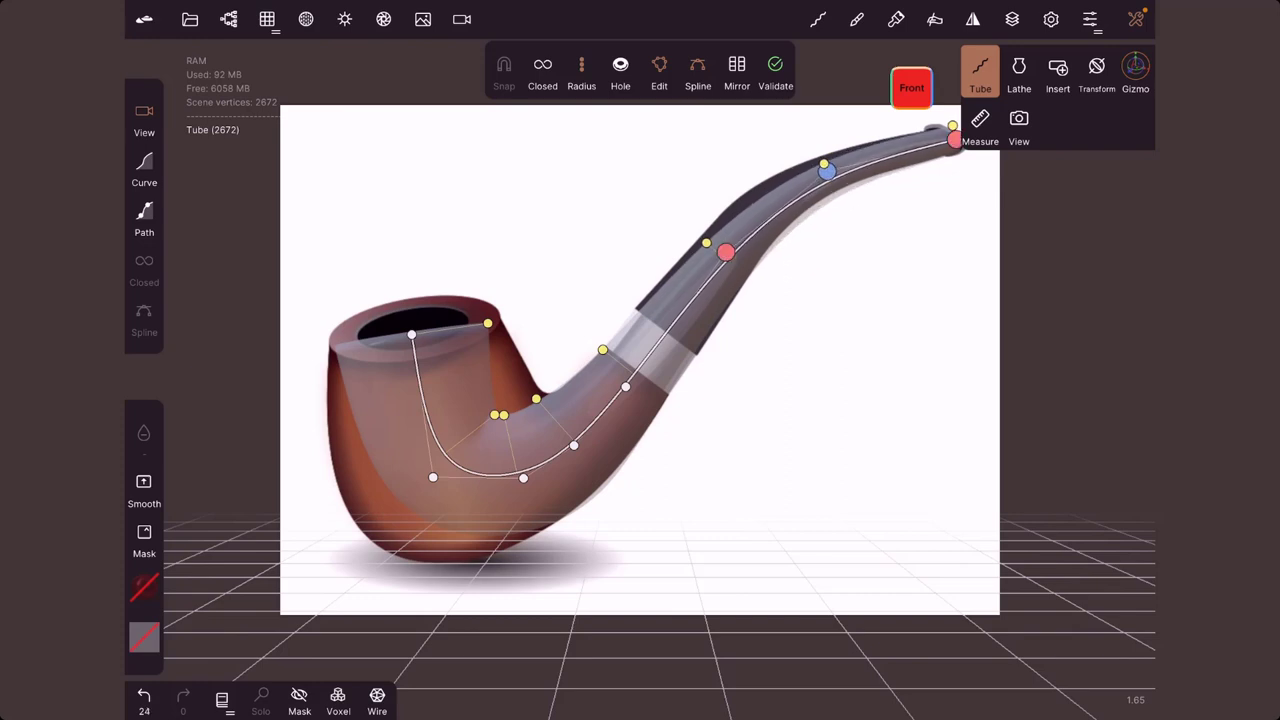
left_click_drag(725, 252, 727, 243)
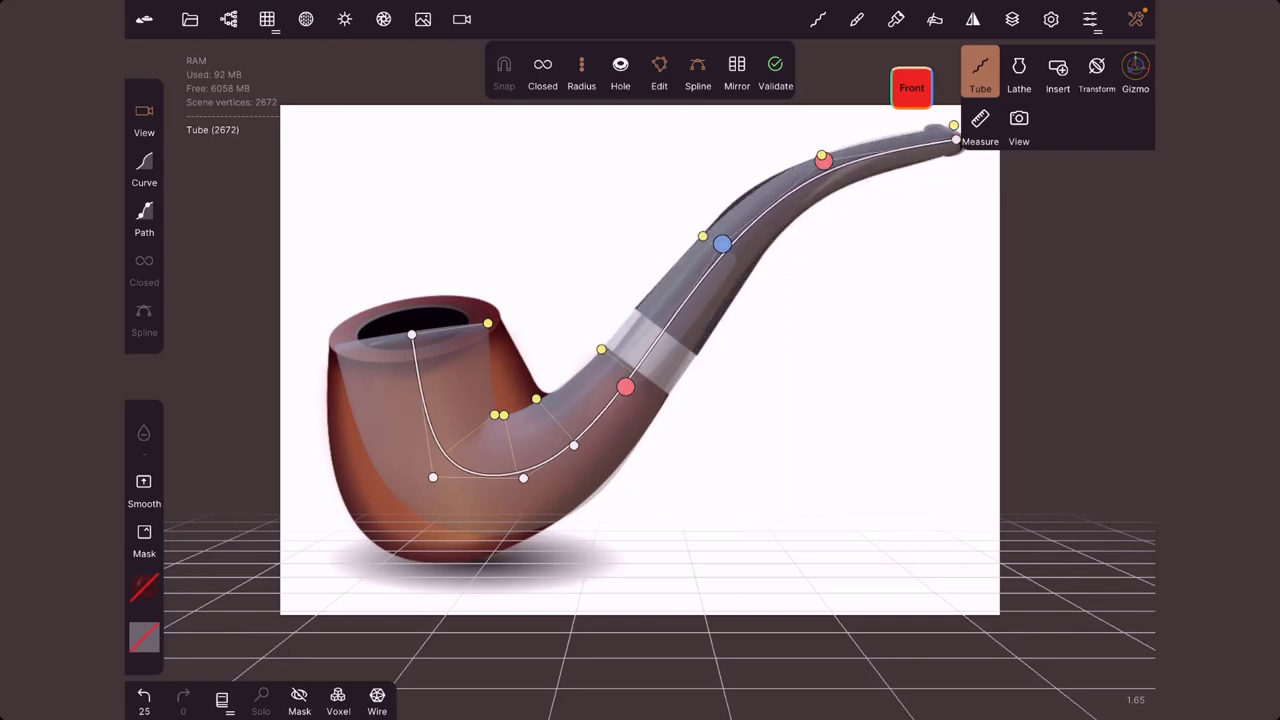
mouse_move(625, 386)
left_mouse_down()
mouse_move(657, 389)
mouse_move(666, 406)
mouse_move(649, 366)
left_mouse_up()
left_click_drag(523, 477, 546, 468)
left_click_drag(433, 477, 414, 490)
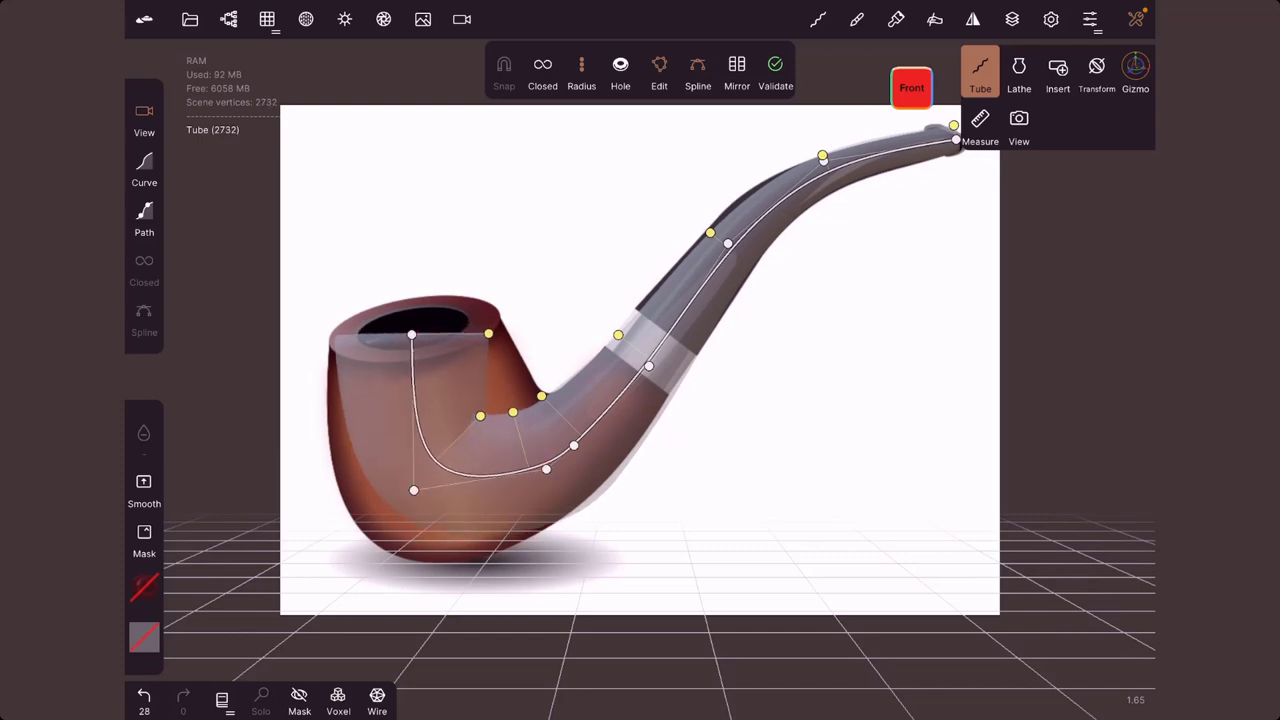
left_click_drag(480, 415, 454, 441)
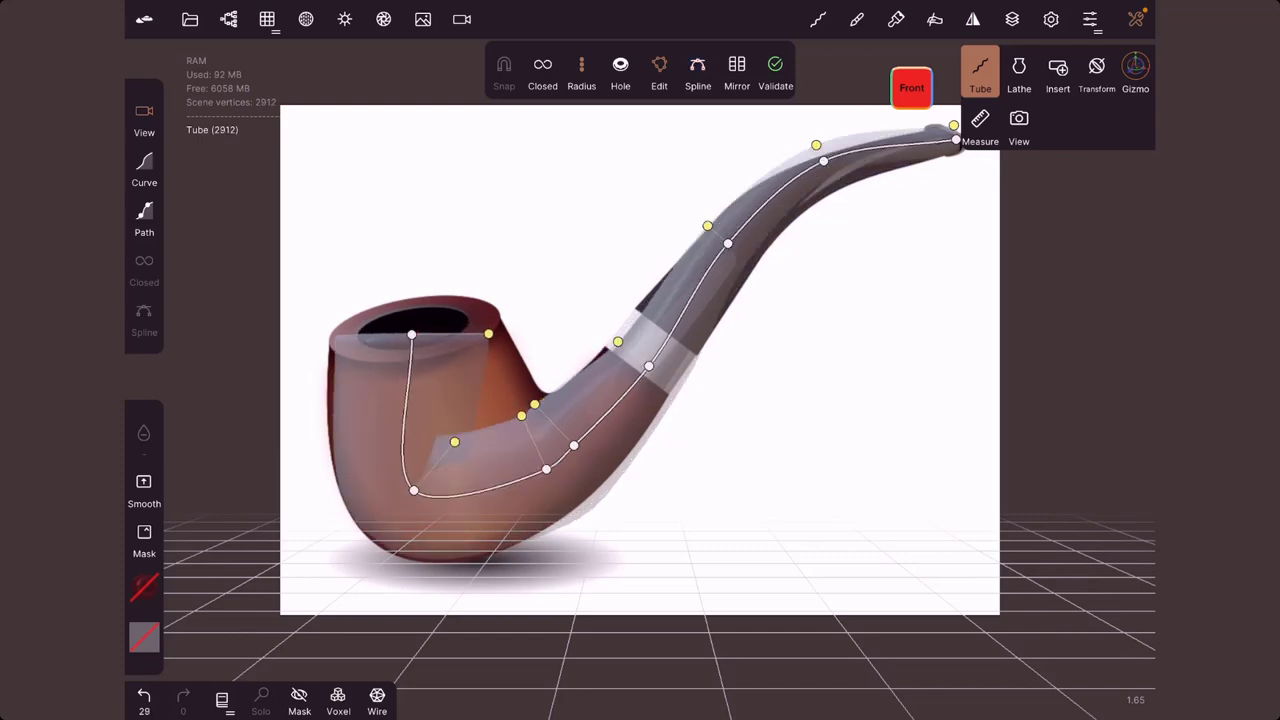
Add a control point on the bowl's left side and fit the bottom and rim points to the bowl
left_click(400, 455)
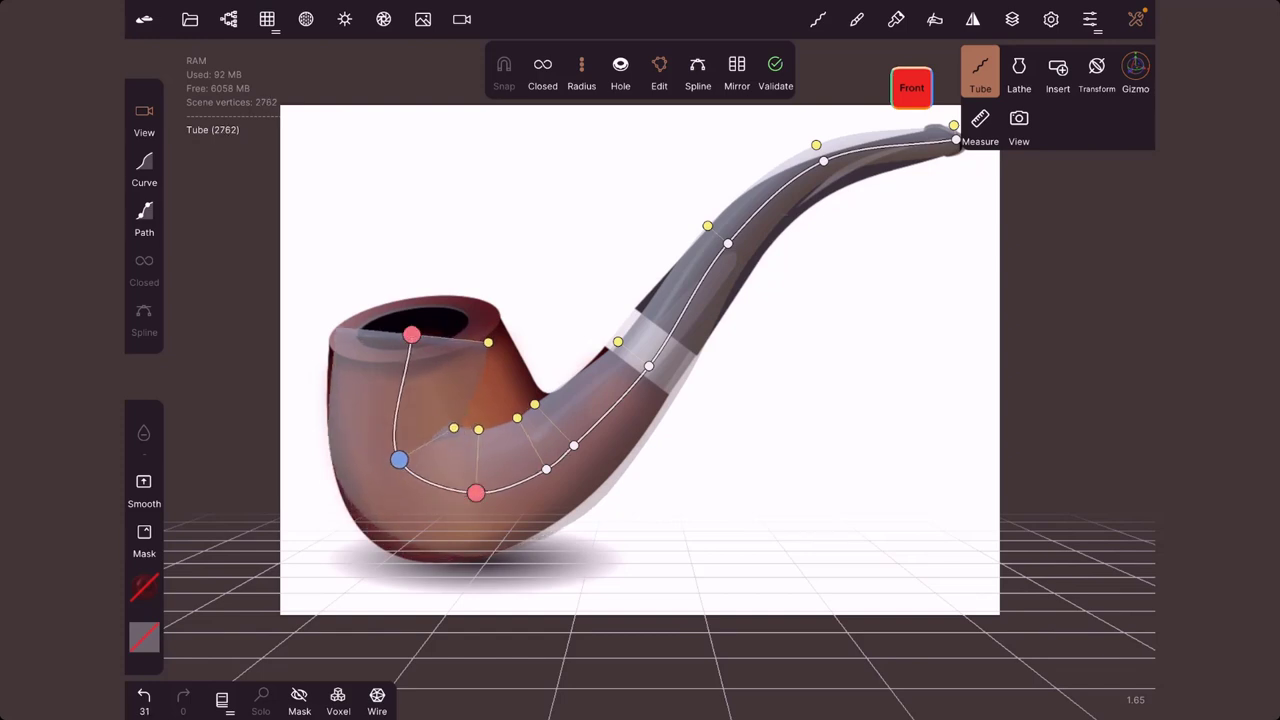
left_click_drag(400, 455, 411, 447)
left_click_drag(476, 492, 464, 500)
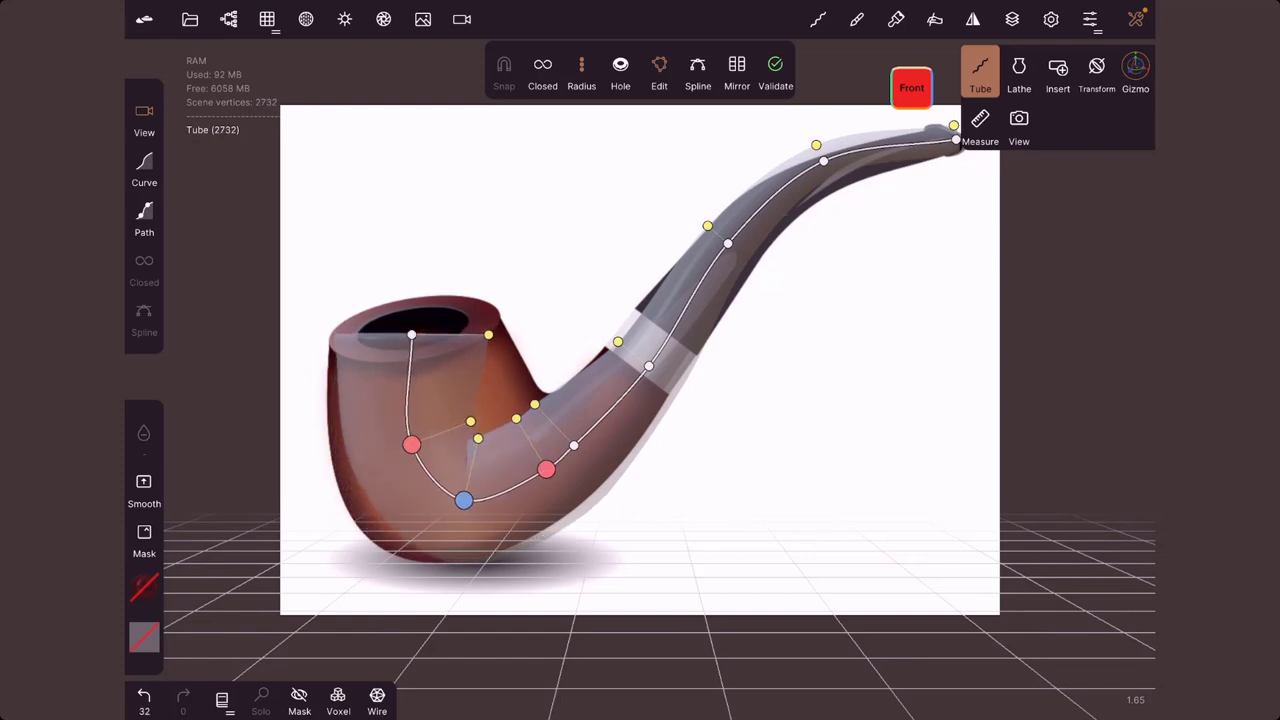
left_click_drag(485, 430, 478, 439)
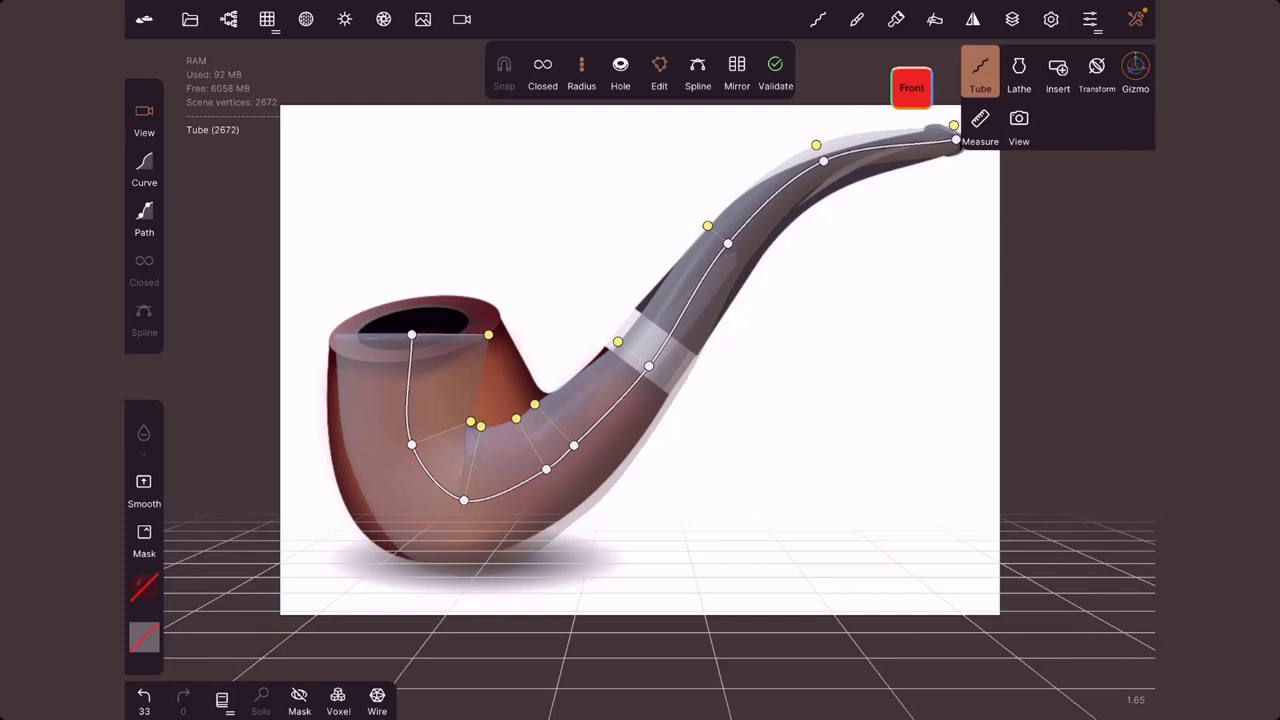
left_click_drag(464, 500, 443, 484)
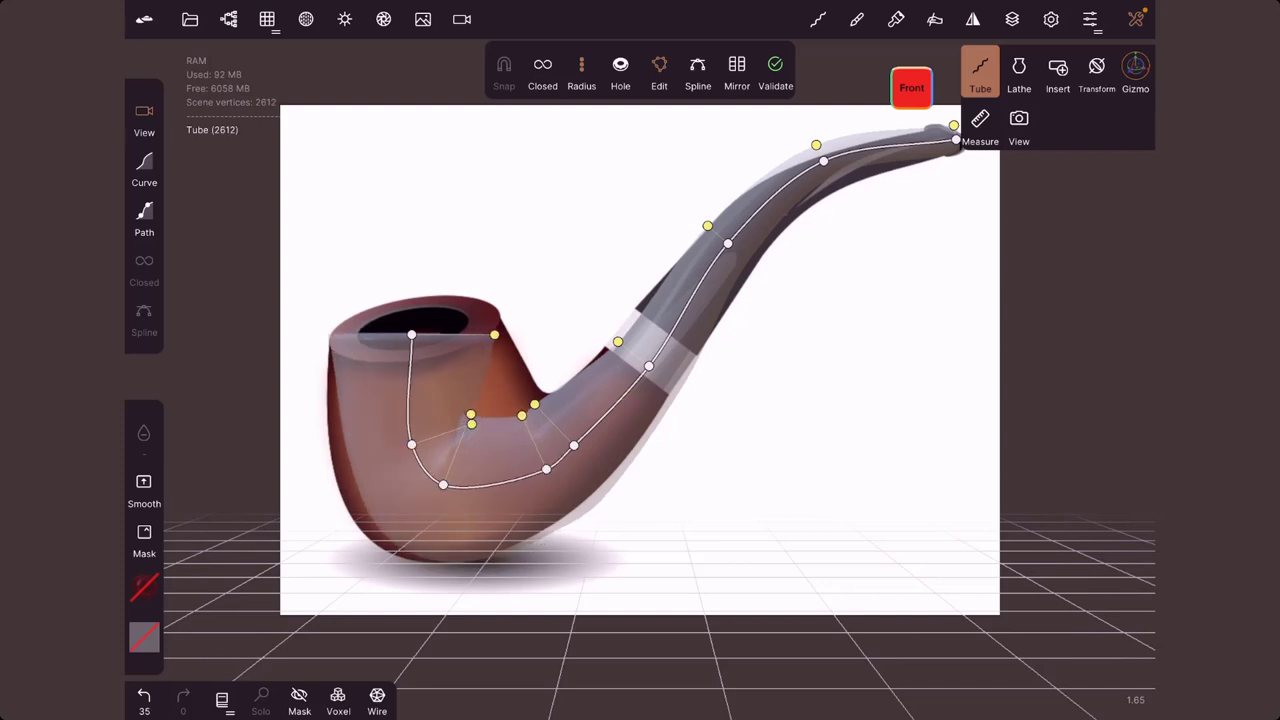
mouse_move(411, 334)
left_mouse_down()
mouse_move(395, 338)
mouse_move(390, 320)
left_mouse_up()
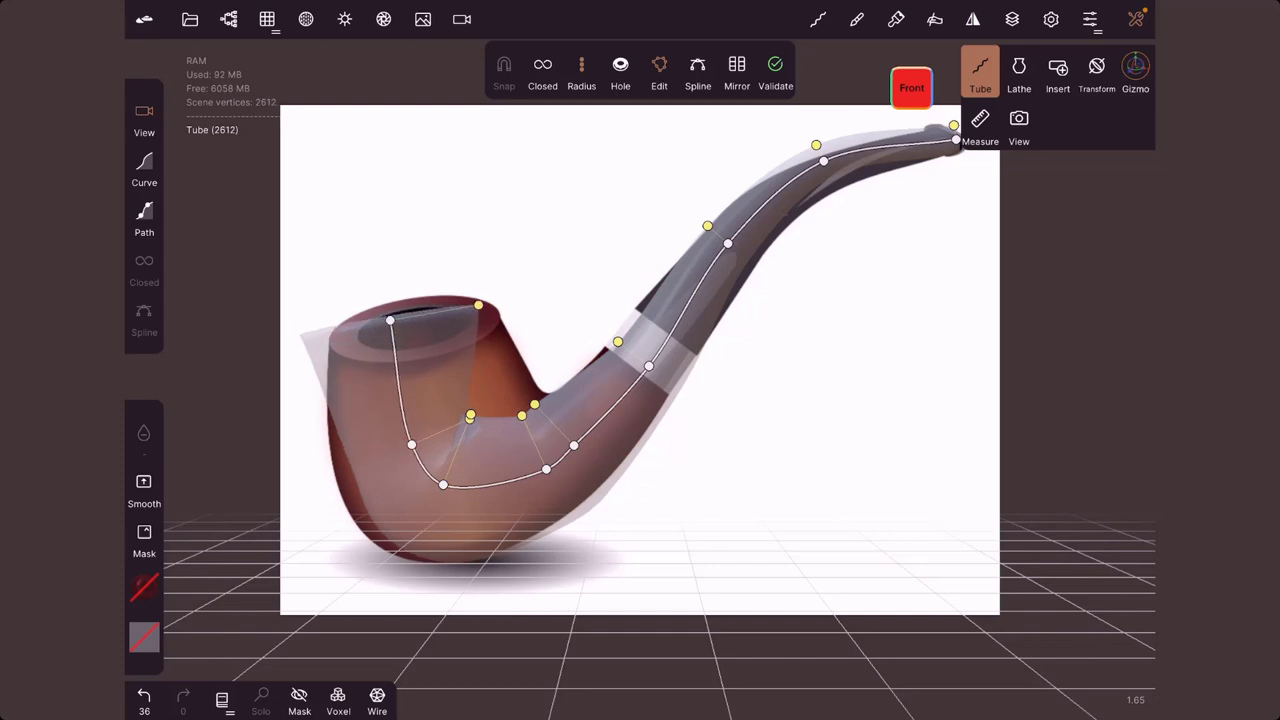
mouse_move(443, 484)
left_mouse_down()
mouse_move(471, 483)
mouse_move(471, 496)
left_mouse_up()
Remove an extra point where the bowl meets the stem and refine that junction
left_click_drag(546, 469, 588, 422)
mouse_move(543, 464)
left_mouse_down()
mouse_move(588, 422)
mouse_move(582, 434)
left_mouse_up()
left_click_drag(553, 377, 552, 395)
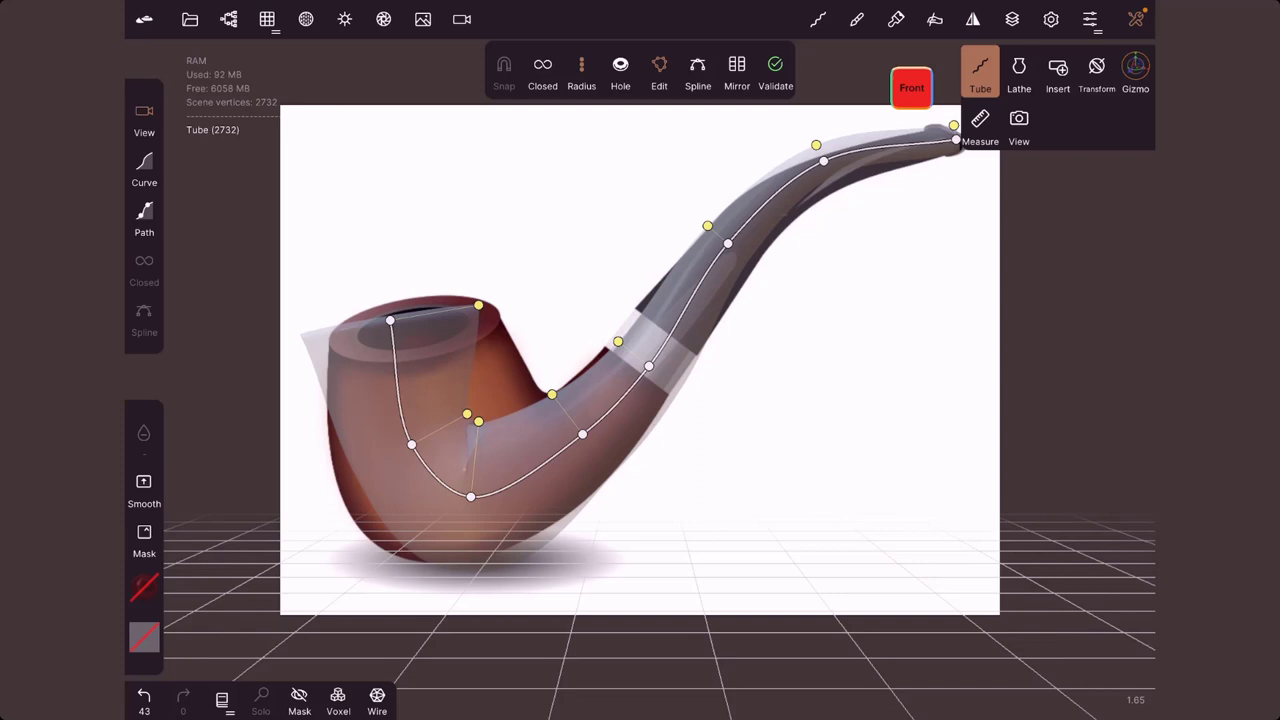
left_click_drag(1060, 420, 1020, 560)
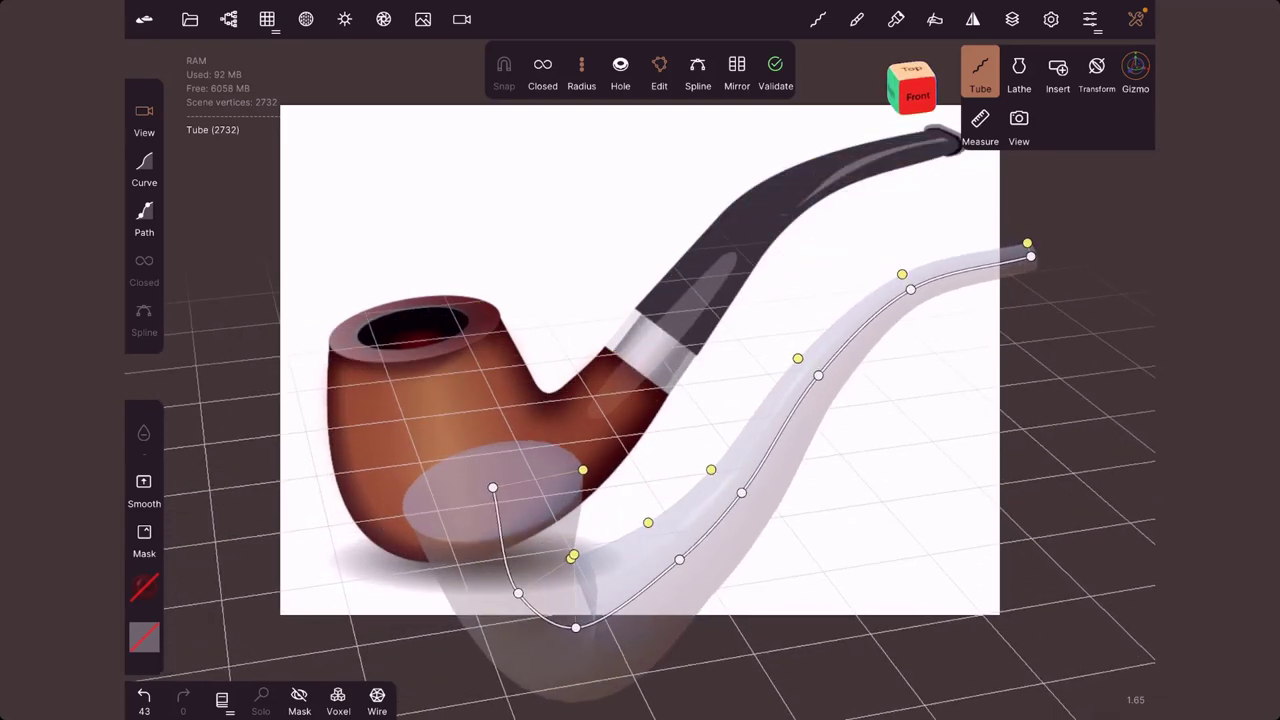
Turn on Hole to hollow the pipe tube and draw a new Path curve above the pipe
left_click(620, 70)
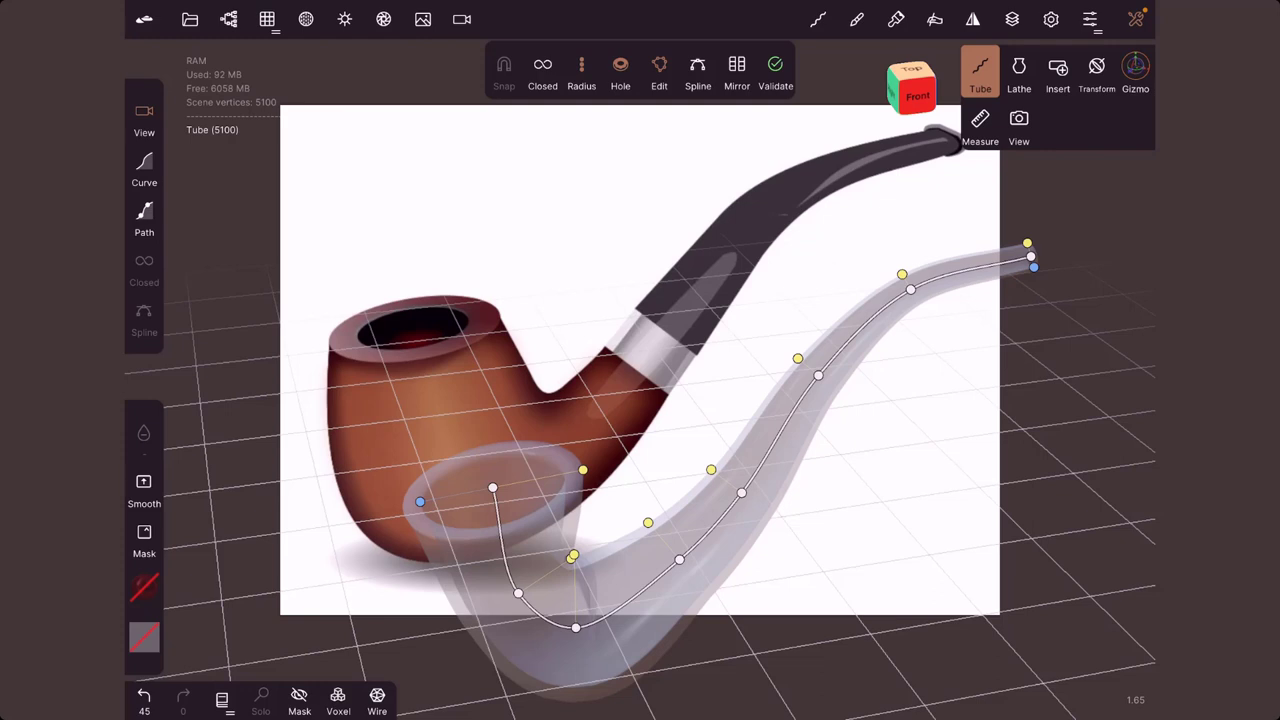
left_click(144, 215)
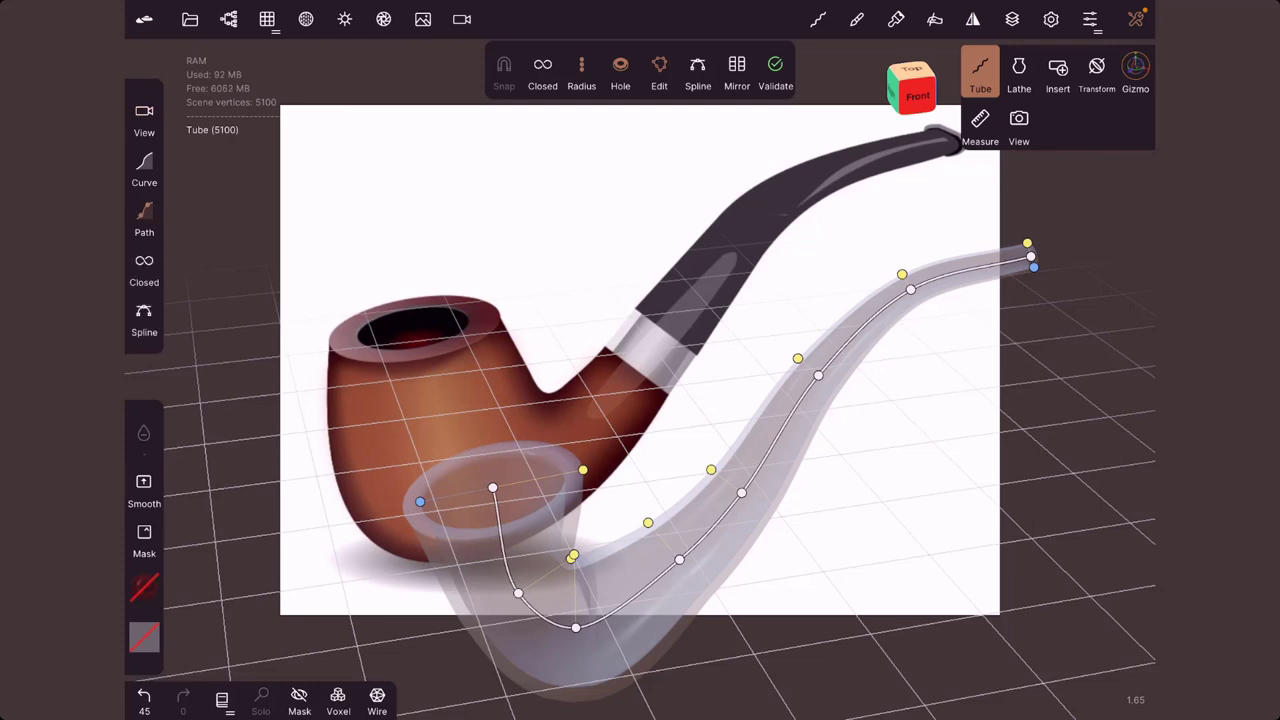
mouse_move(376, 246)
left_mouse_down()
mouse_move(471, 211)
mouse_move(547, 223)
mouse_move(640, 134)
mouse_move(700, 106)
mouse_move(793, 152)
left_mouse_up()
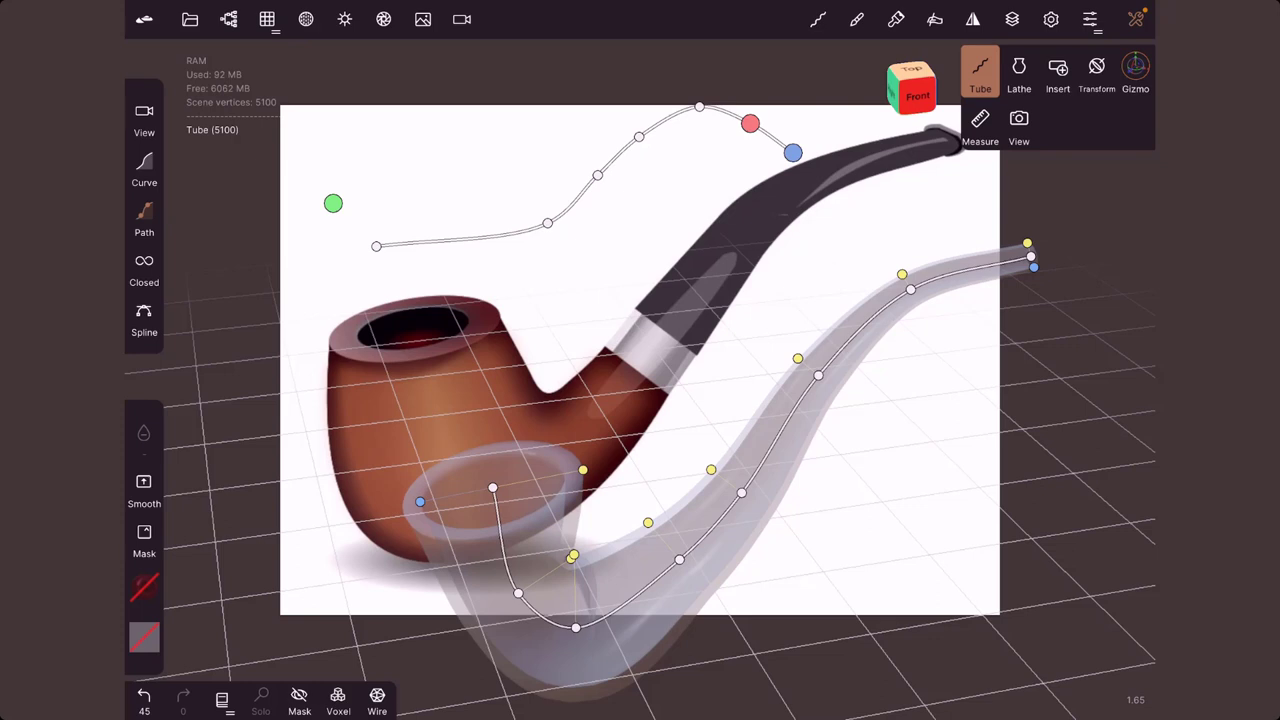
Turn off Spline and drag the path's points into a steep S-shaped wave, then open File
left_click(144, 318)
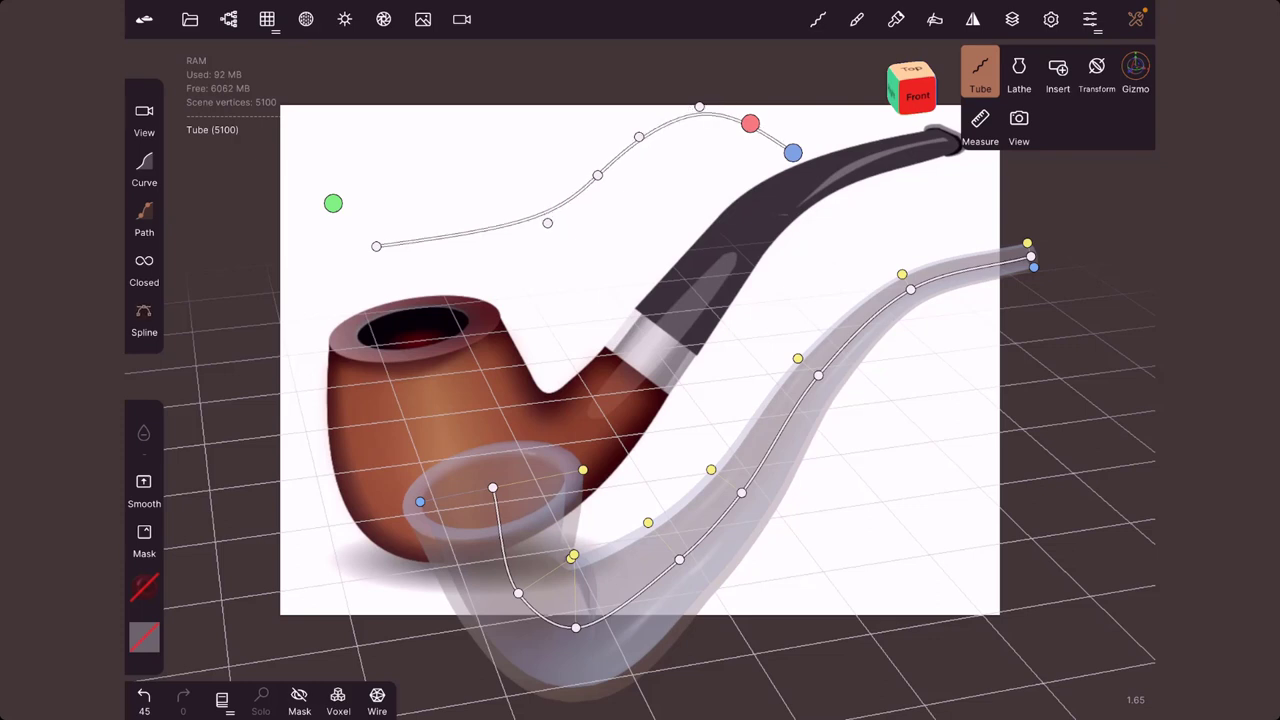
left_click_drag(699, 106, 694, 82)
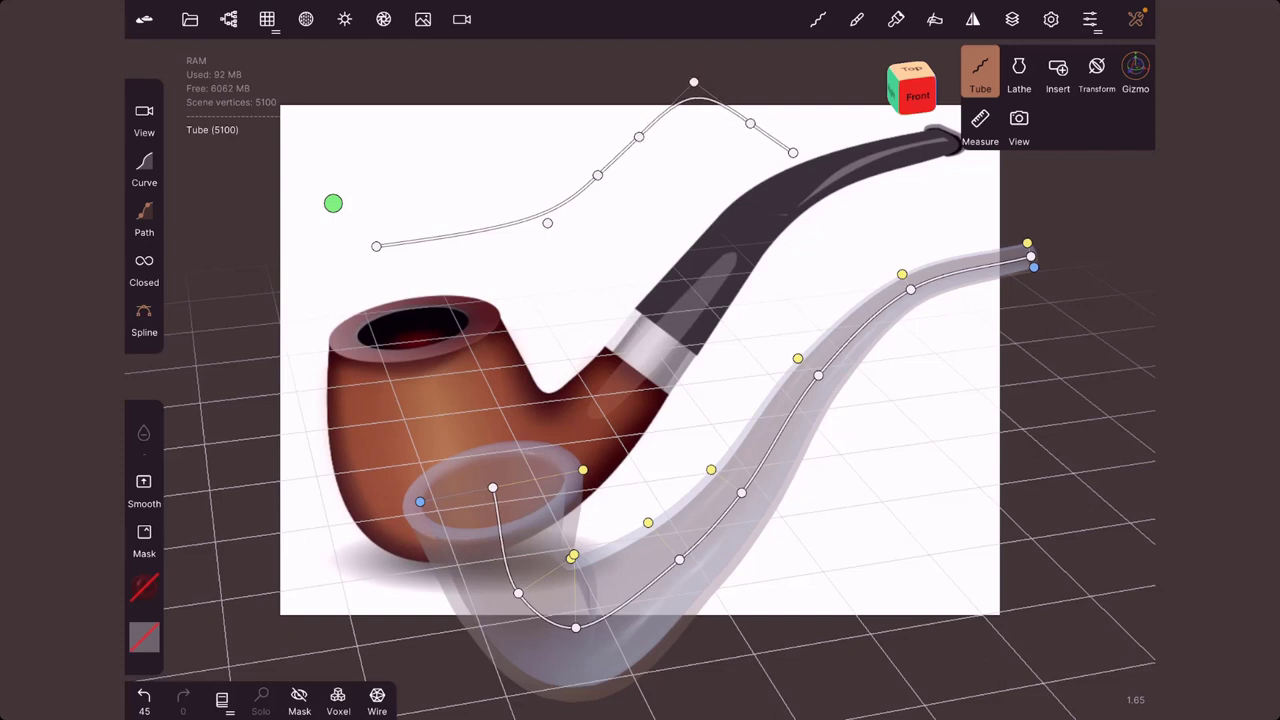
mouse_move(639, 136)
left_mouse_down()
mouse_move(626, 111)
mouse_move(634, 121)
left_mouse_up()
left_click_drag(597, 175, 577, 154)
mouse_move(547, 223)
left_mouse_down()
mouse_move(548, 242)
mouse_move(586, 263)
mouse_move(557, 257)
mouse_move(582, 277)
left_mouse_up()
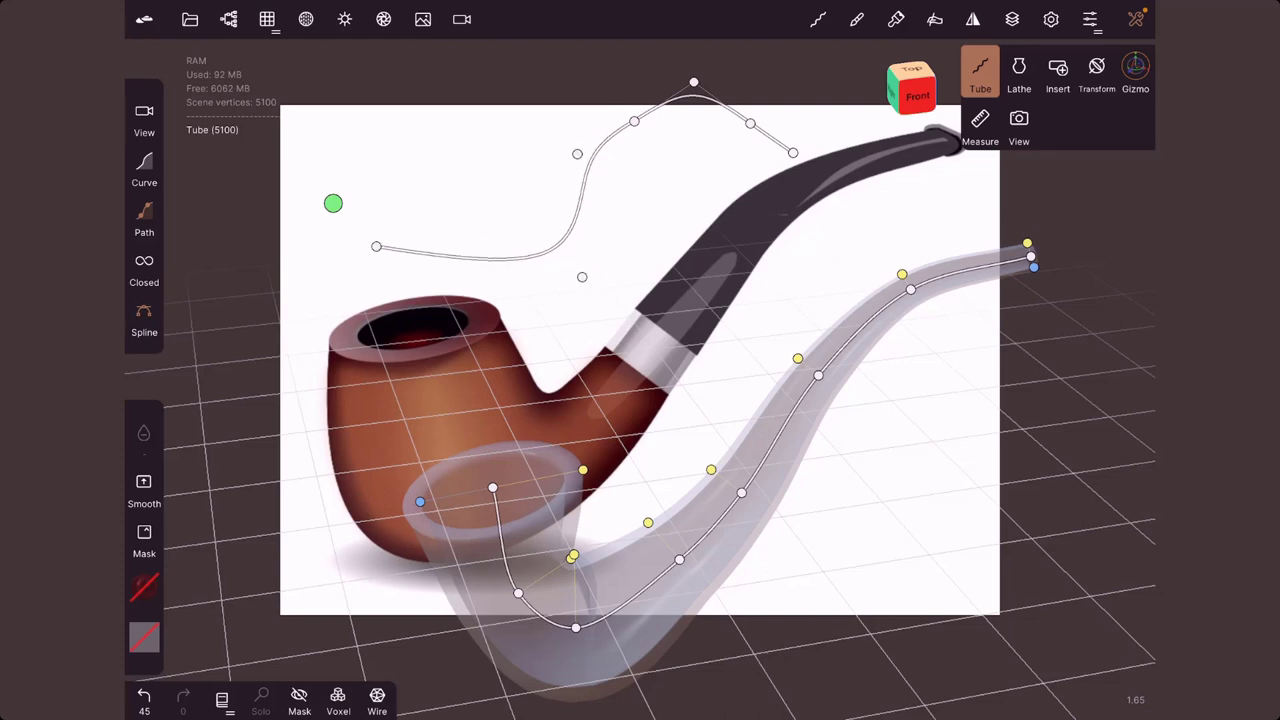
left_click(190, 19)
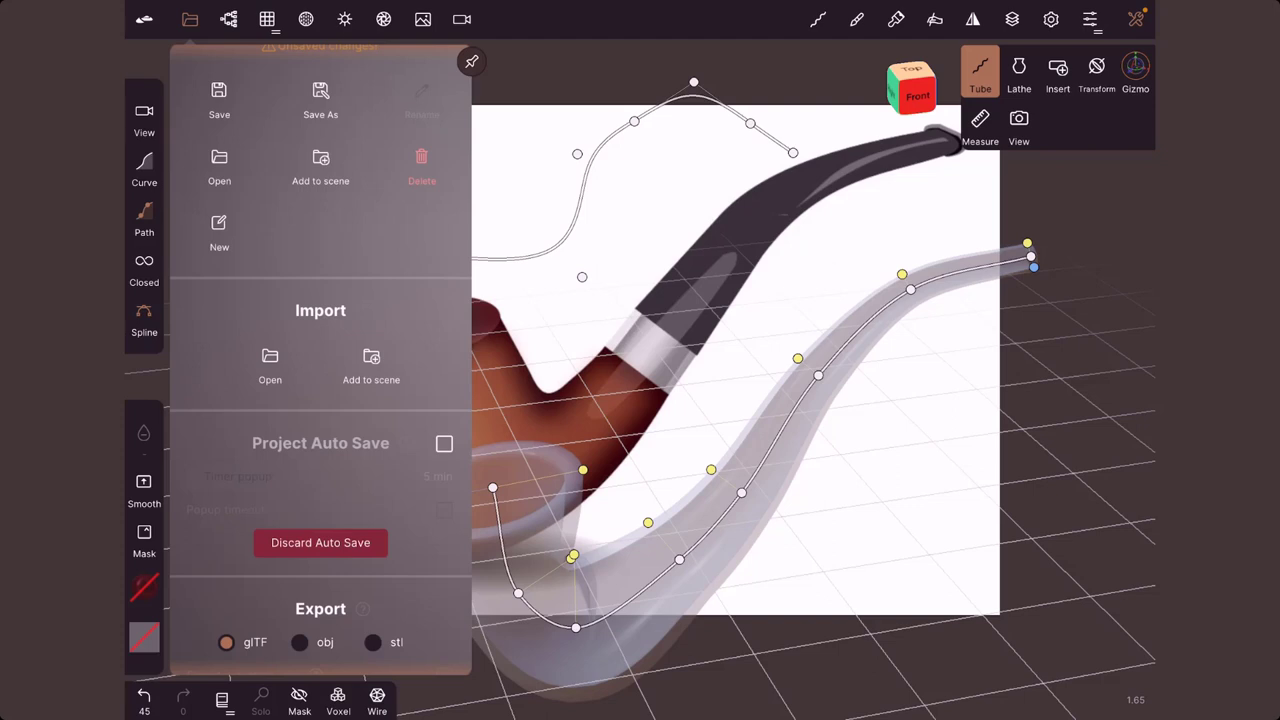
Start a new scene, replacing the current one, and delete the default sphere
left_click(219, 230)
left_click(443, 257)
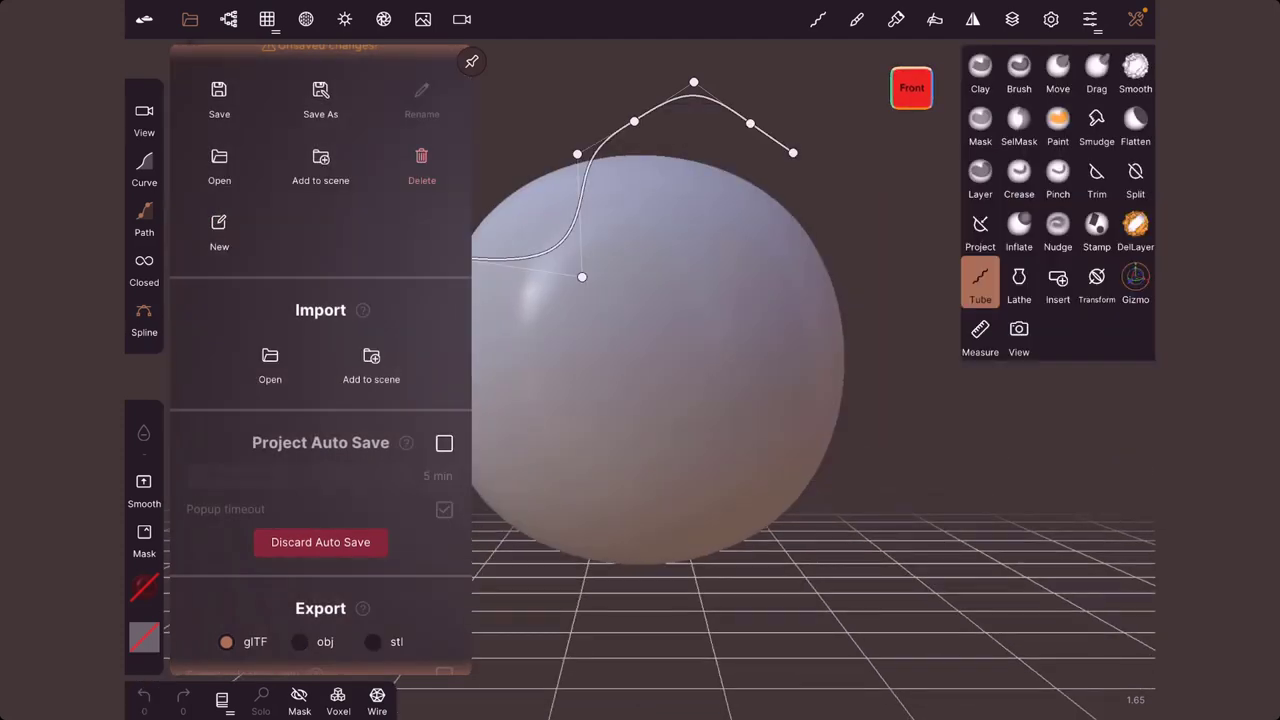
left_click(228, 19)
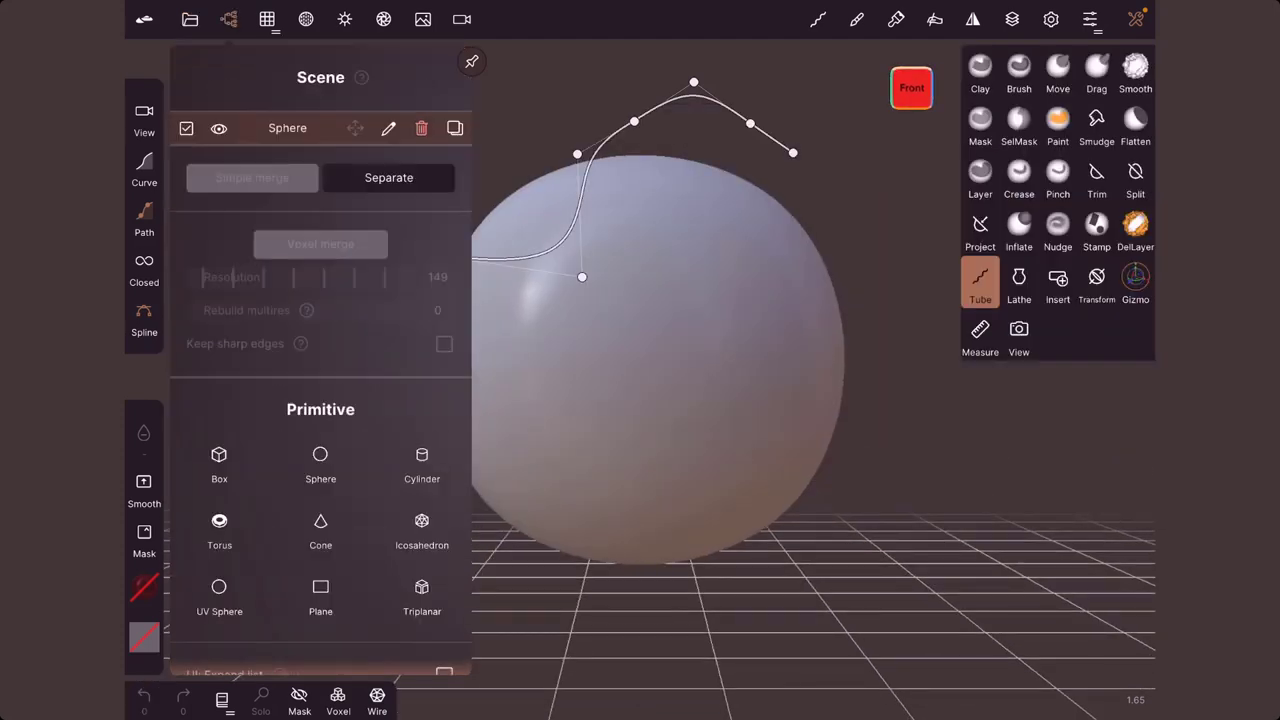
left_click(421, 128)
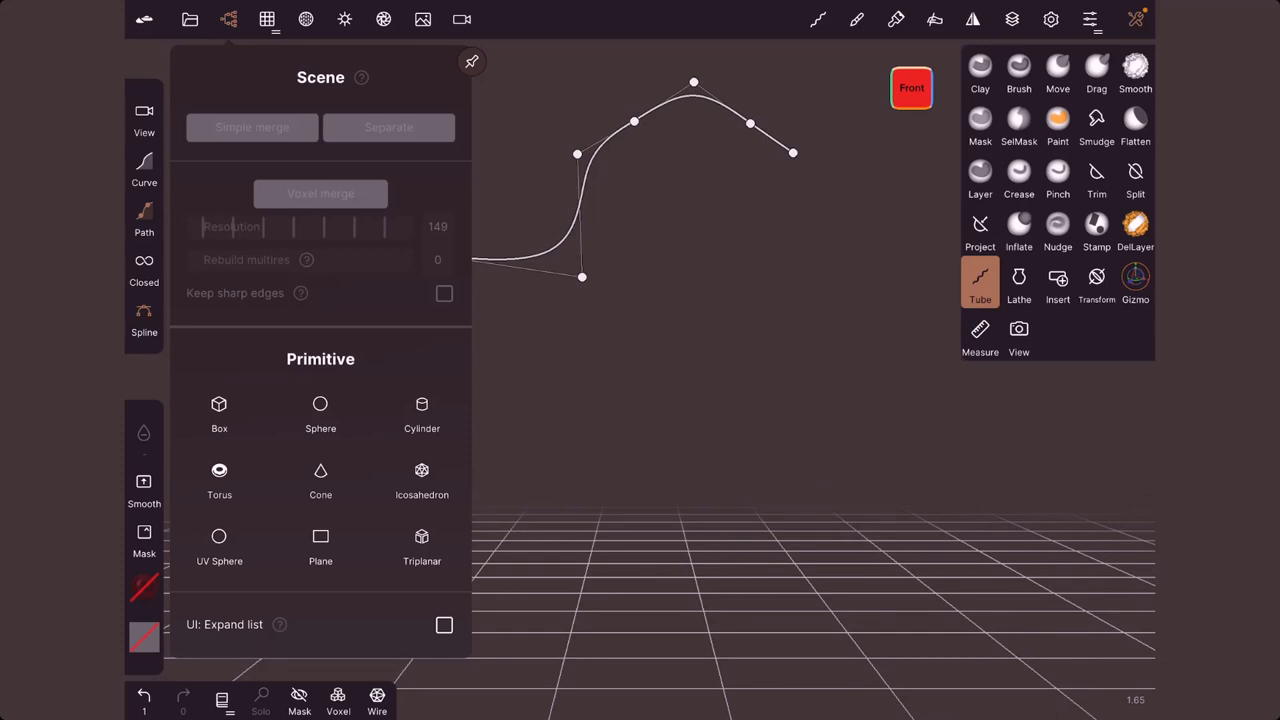
left_click(228, 19)
Set the human anatomy figure sheet as the background reference image, clearing the leftover curve
left_click(423, 19)
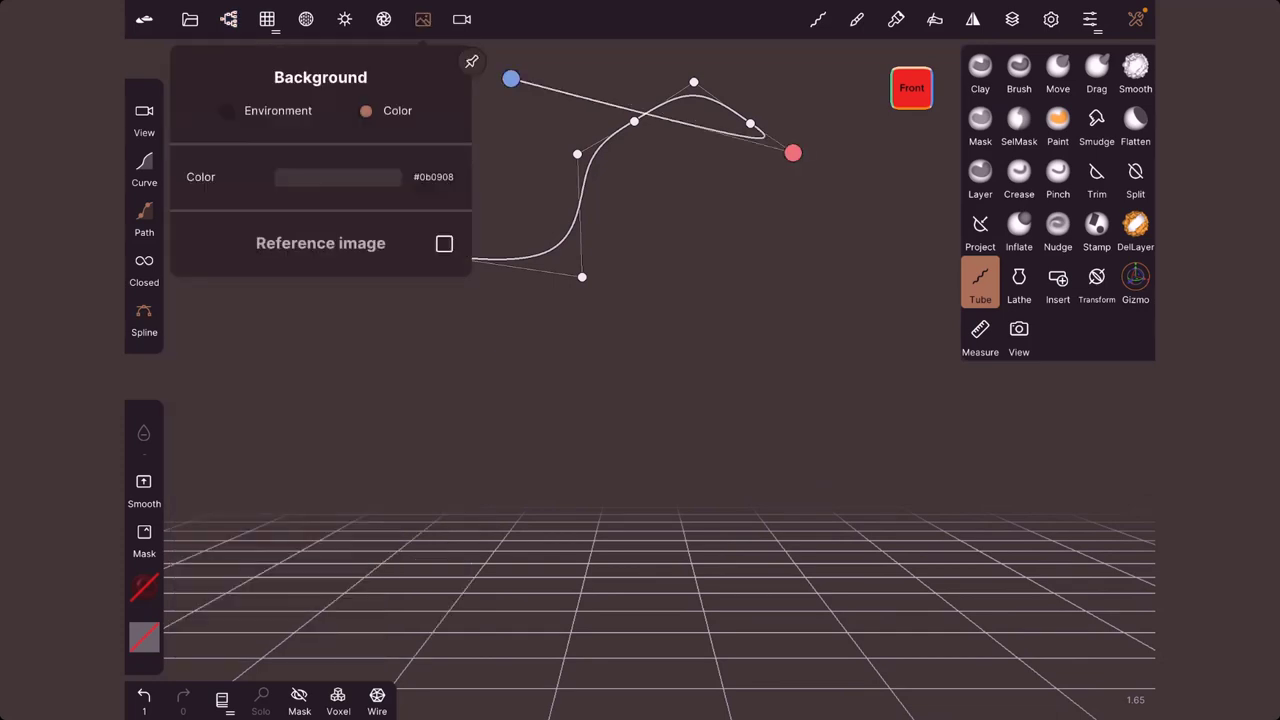
left_click(144, 215)
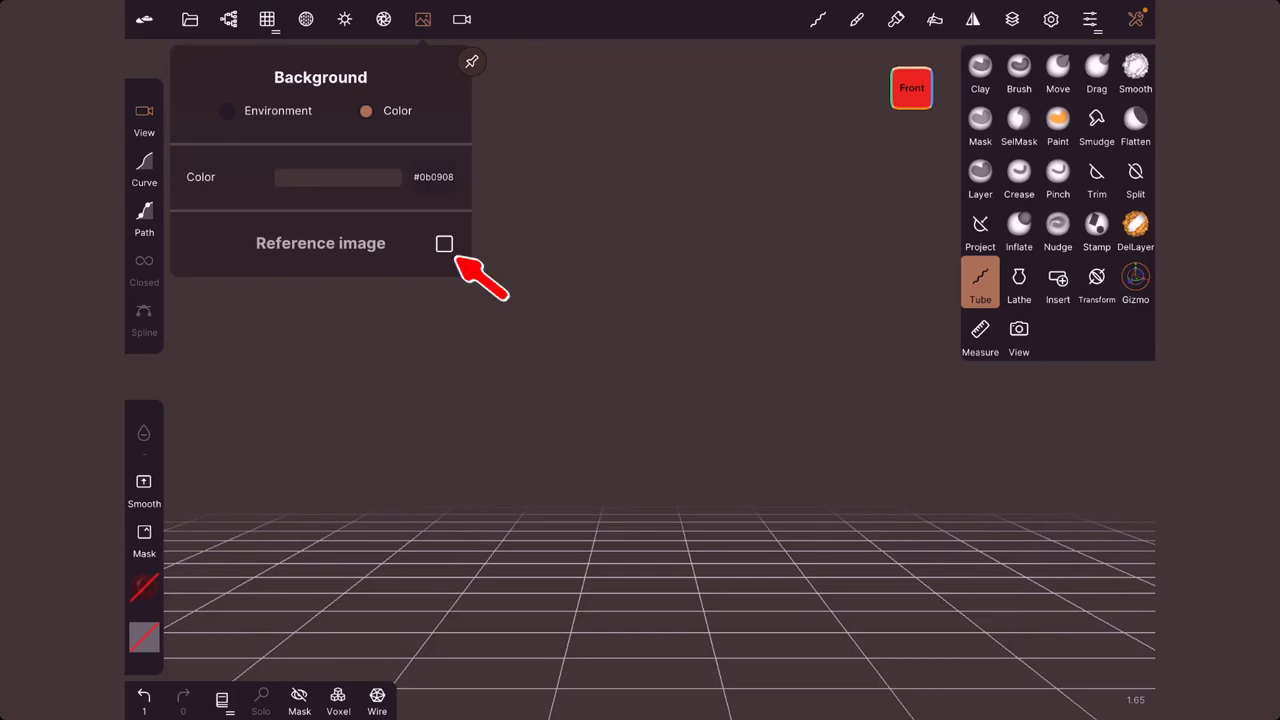
left_click(444, 243)
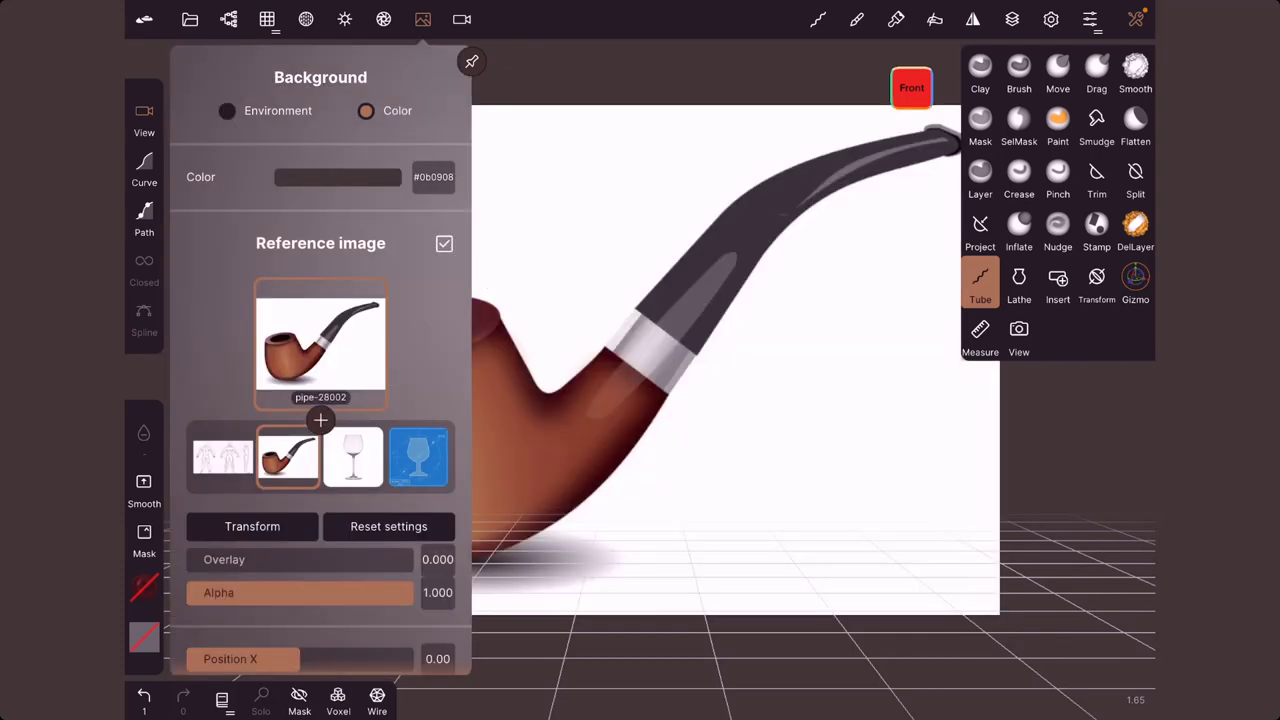
left_click(222, 456)
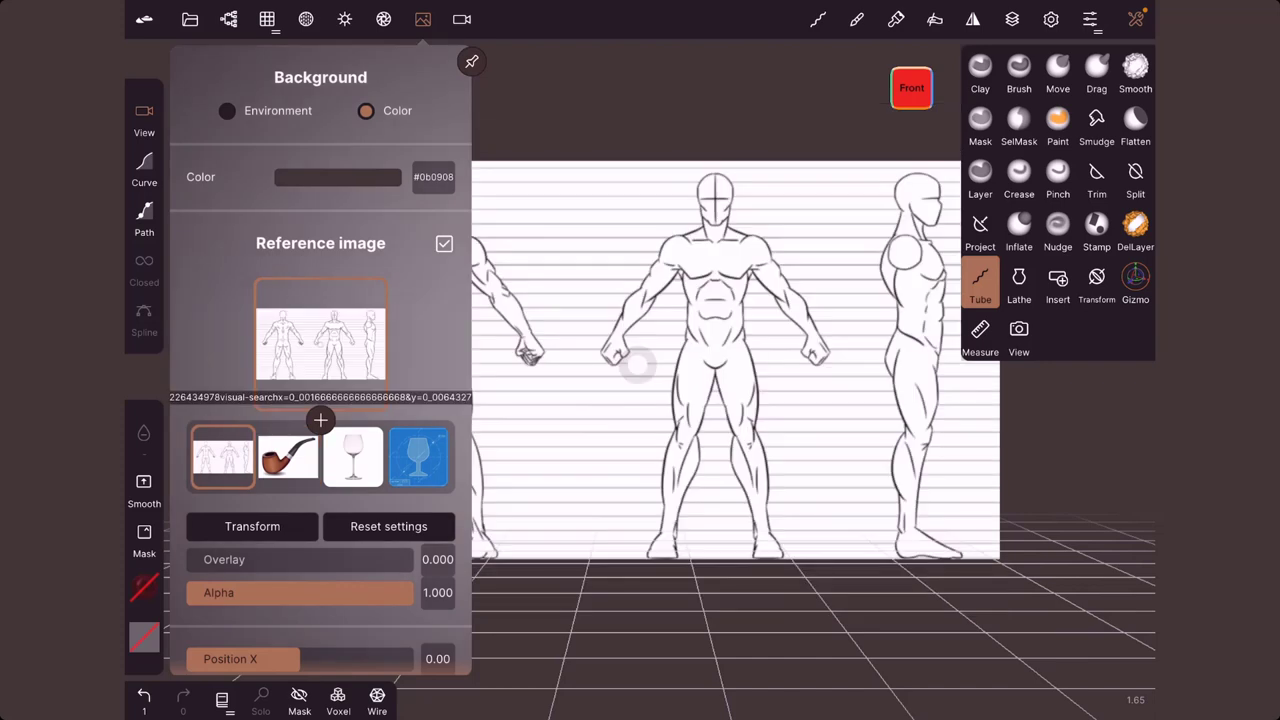
left_click(980, 280)
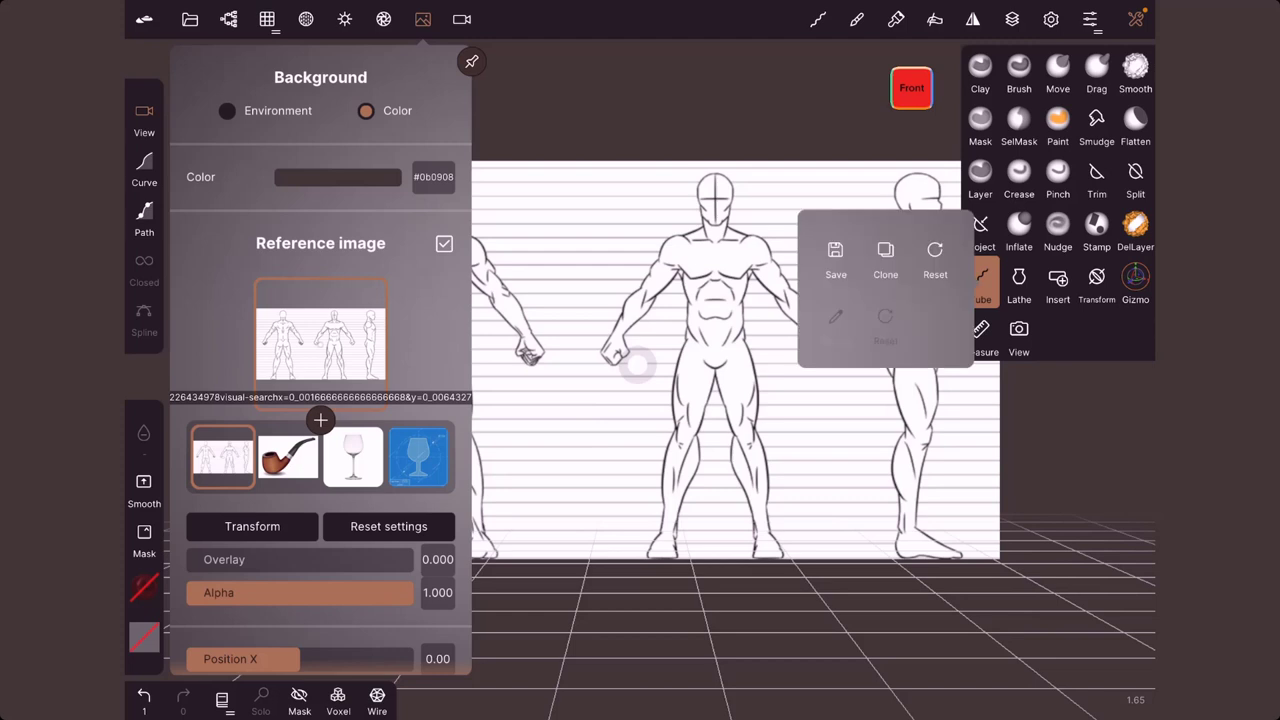
Trace tubes over the front figure's leg and both upper arms, then bring up the tube's Material settings
left_click(637, 365)
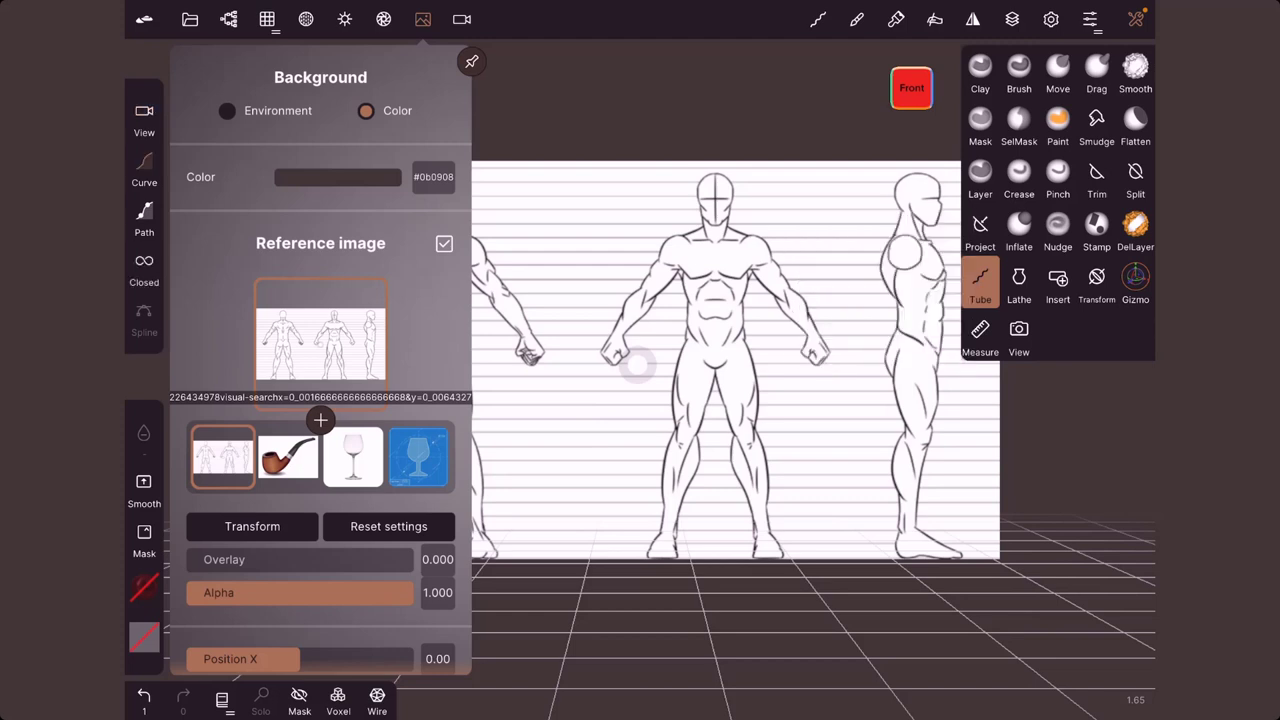
left_click(637, 365)
mouse_move(664, 528)
left_mouse_down()
mouse_move(697, 366)
mouse_move(737, 394)
mouse_move(757, 515)
left_mouse_up()
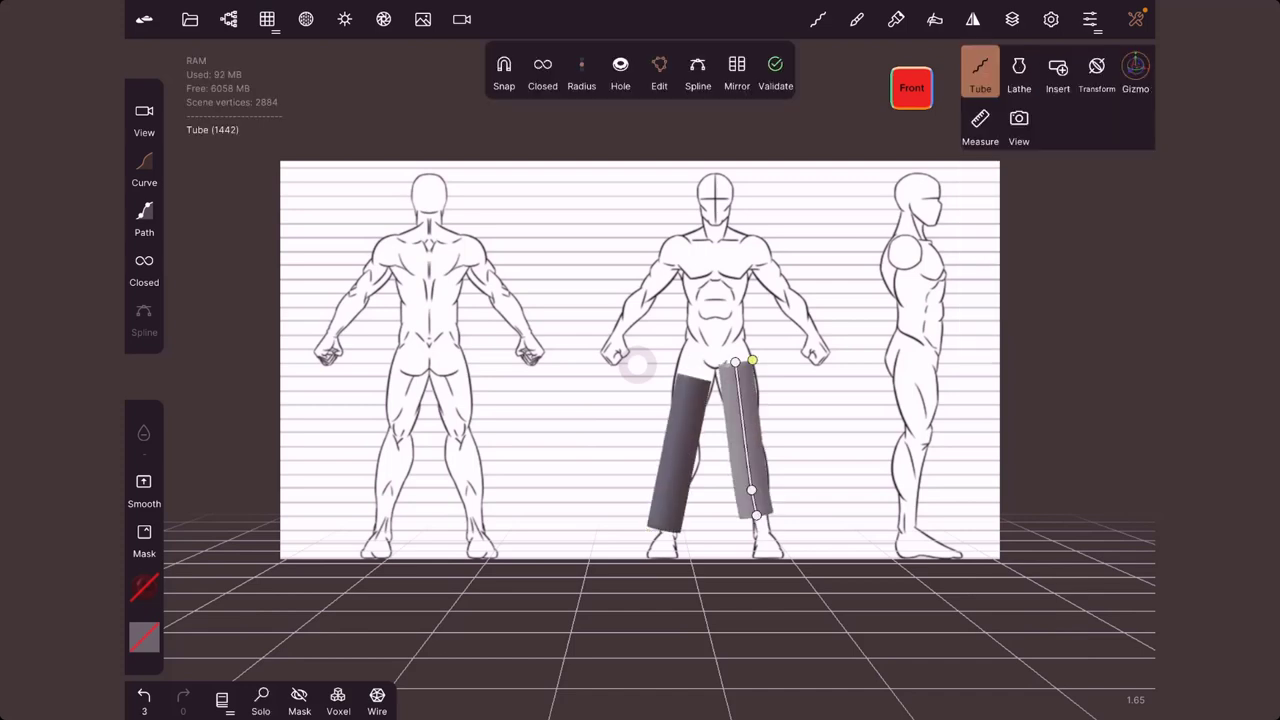
left_click_drag(753, 250, 800, 318)
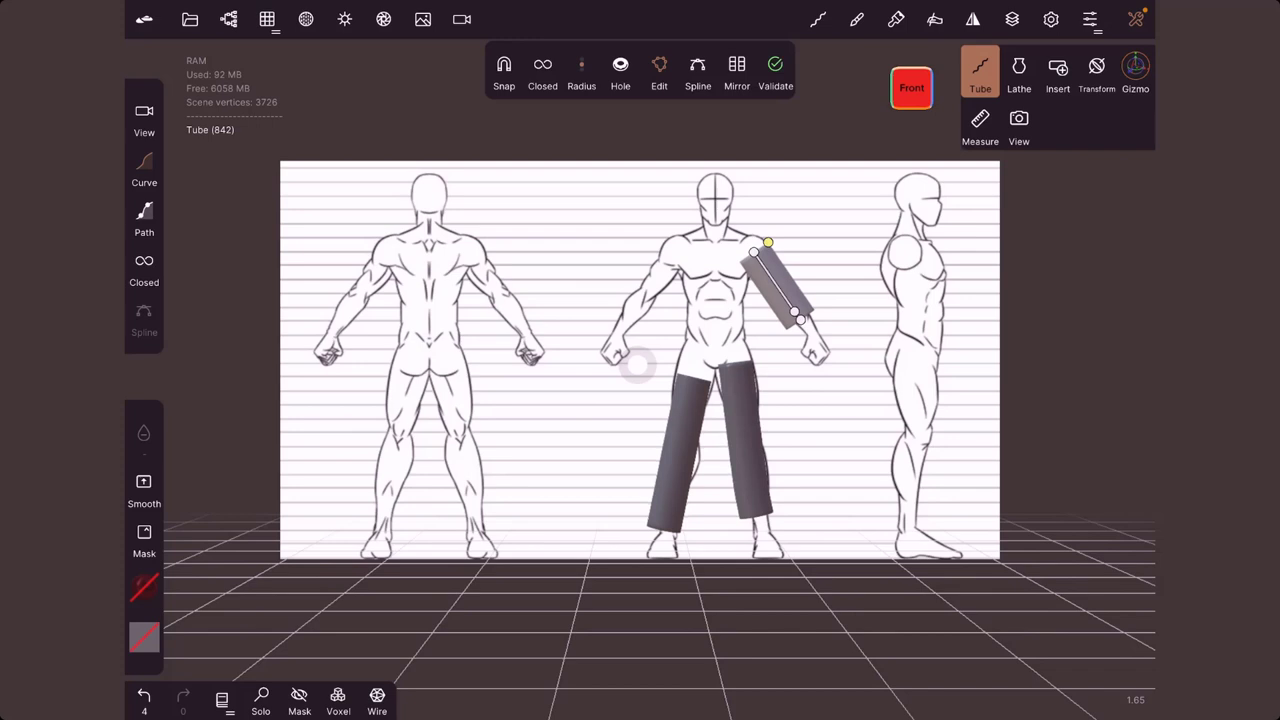
left_click_drag(628, 318, 673, 255)
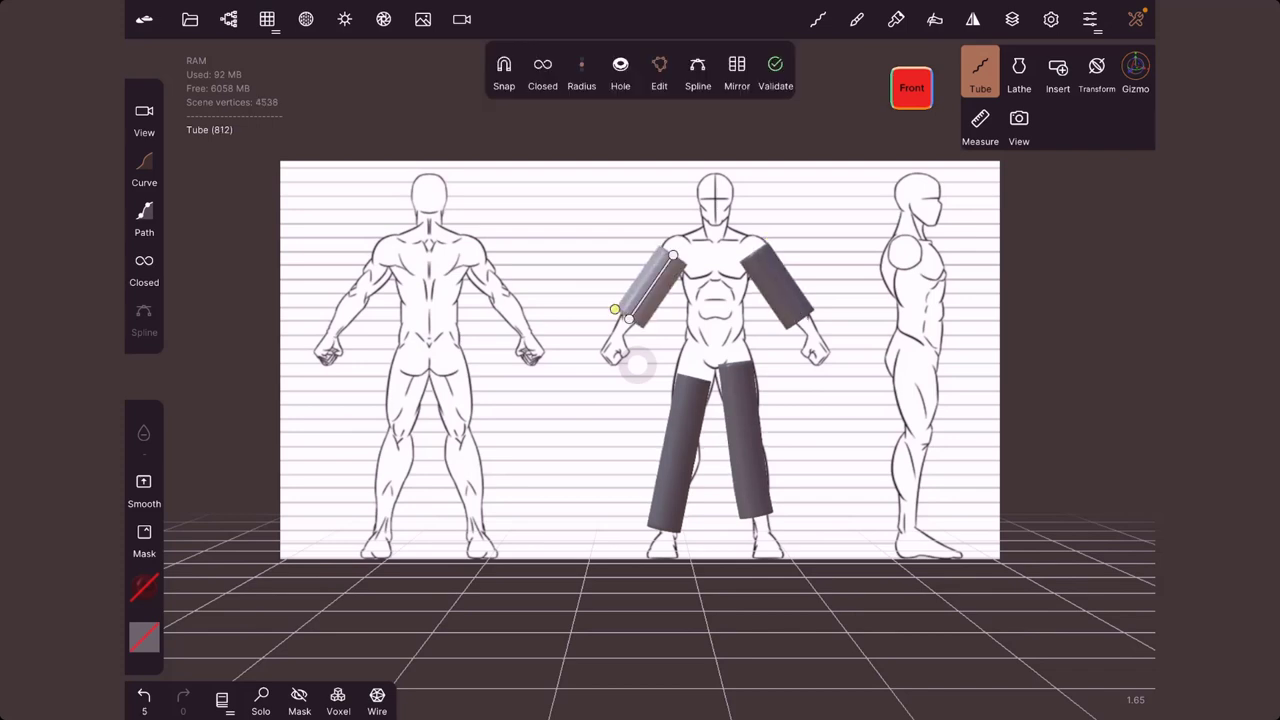
left_click(306, 19)
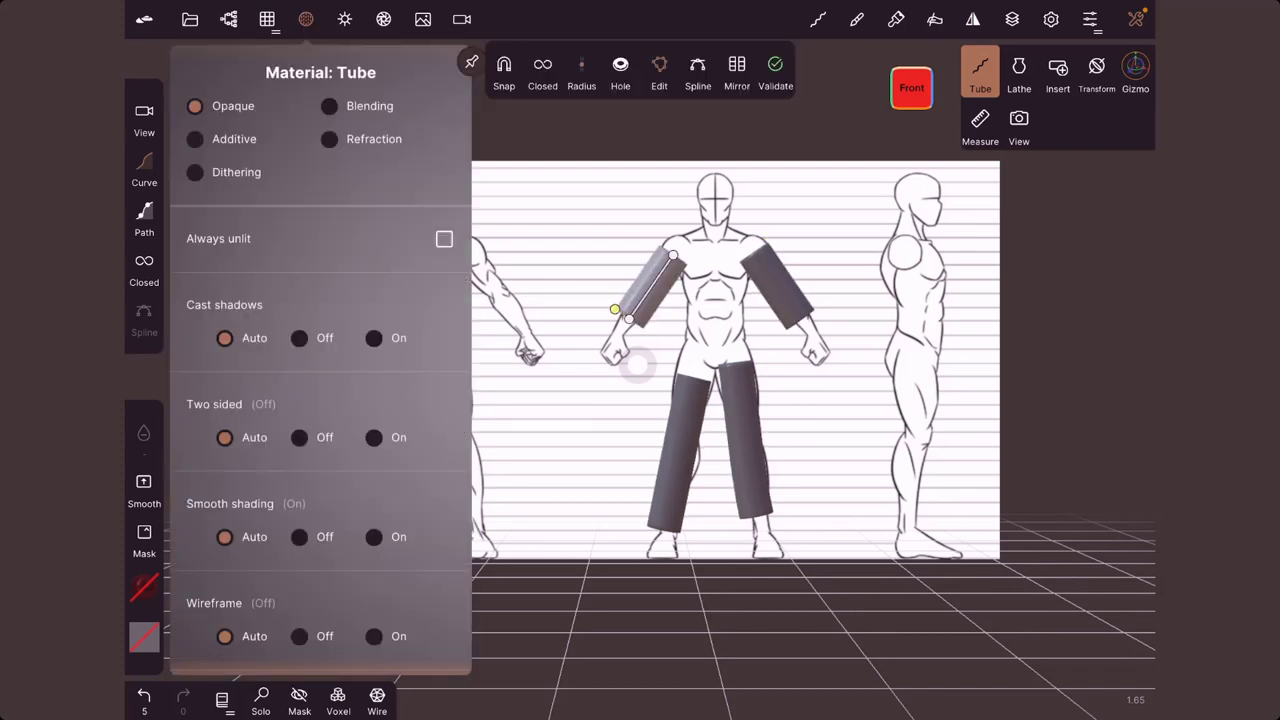
Make the left upper-arm tube Blending at 0.34 opacity, then select the right-arm tube
left_click(329, 106)
left_click_drag(400, 226, 263, 226)
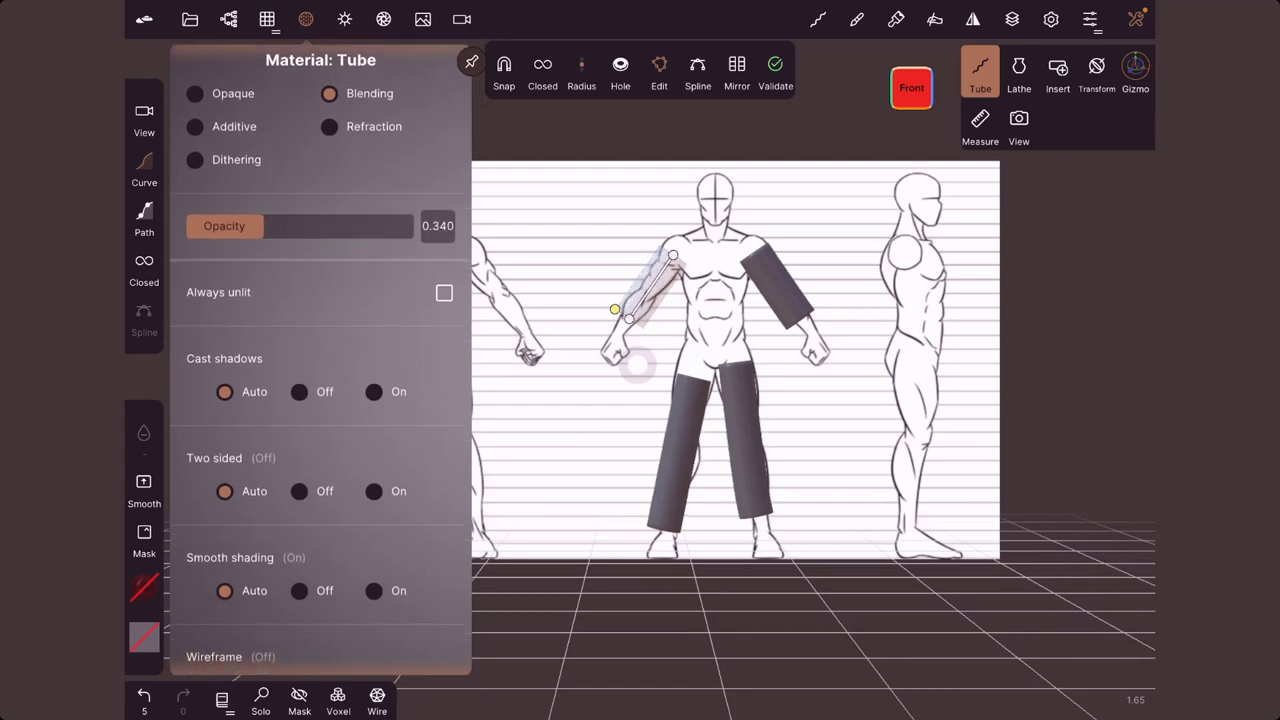
left_click(776, 284)
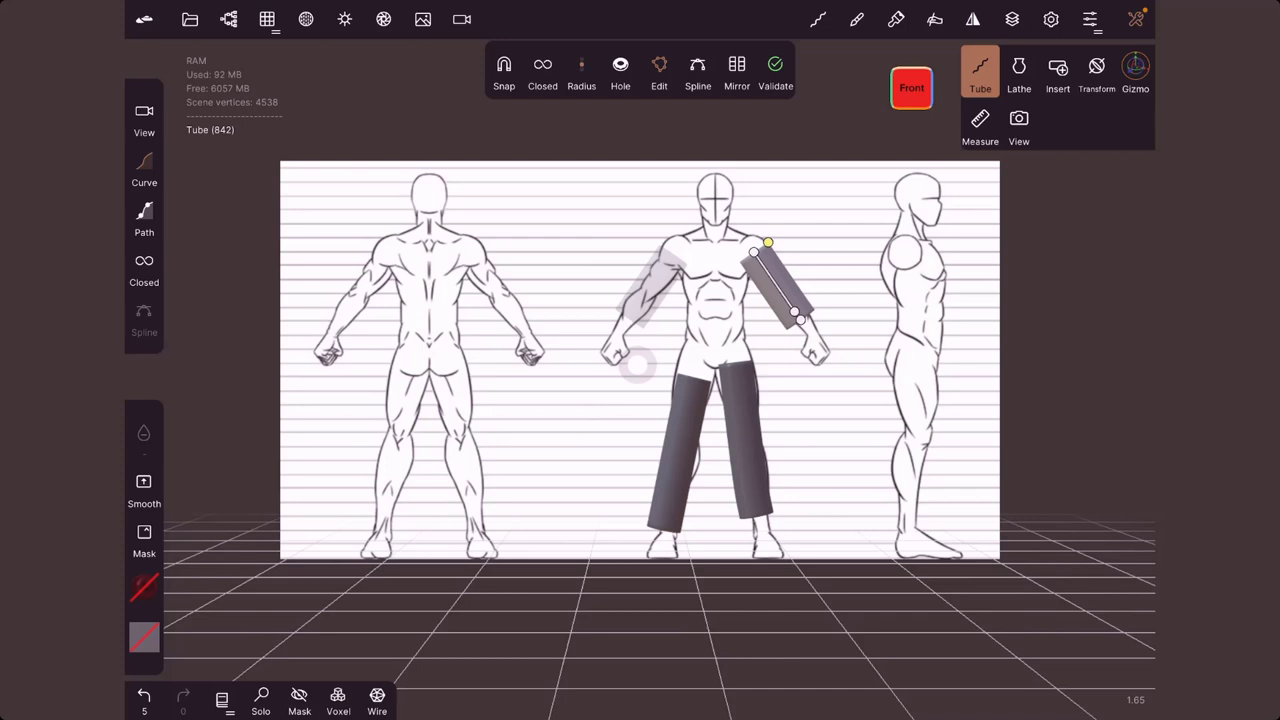
Inspect the tubes in 3D, then undo all four figure tubes
left_click(678, 450)
left_click_drag(637, 365, 637, 330)
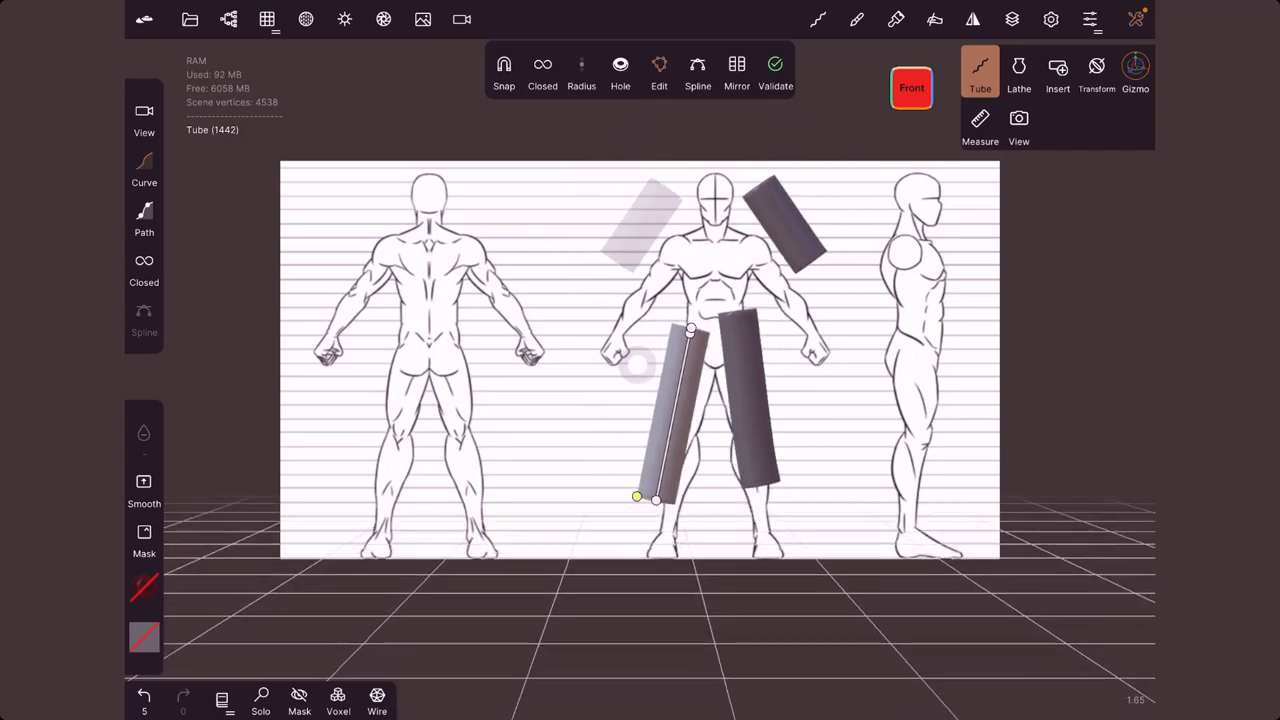
scroll(640, 420, "up", 5)
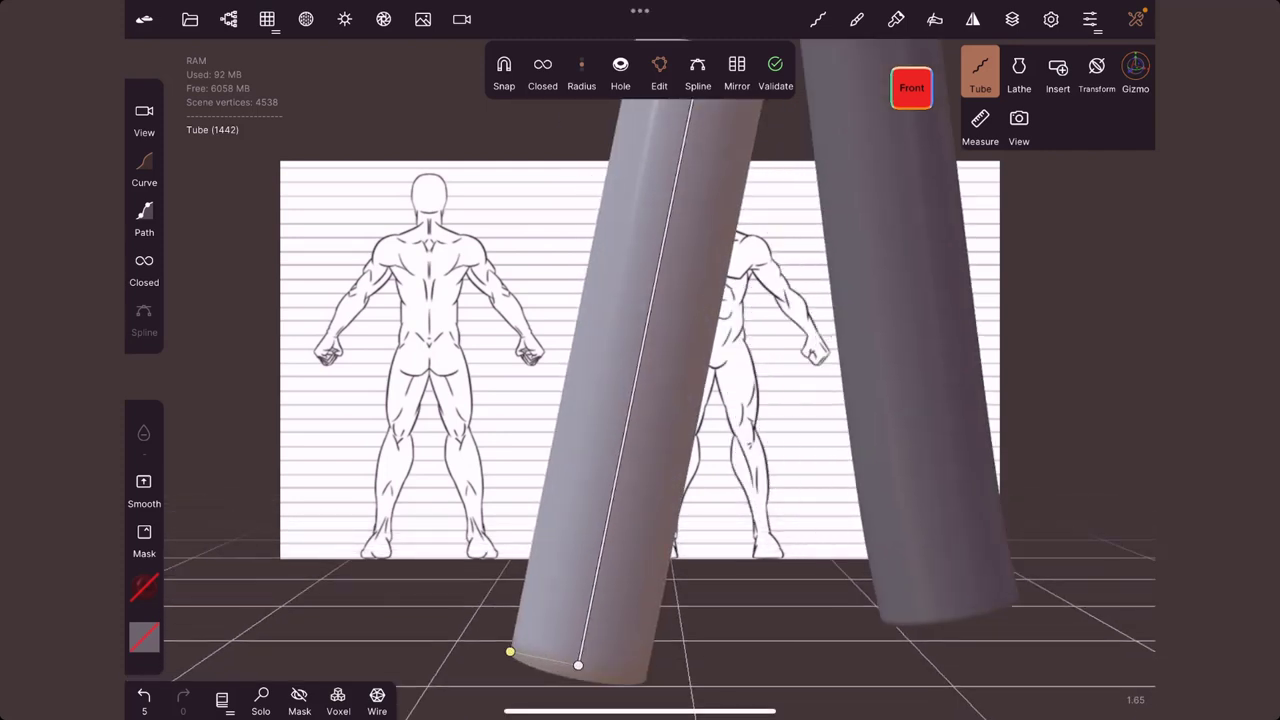
left_click(144, 695)
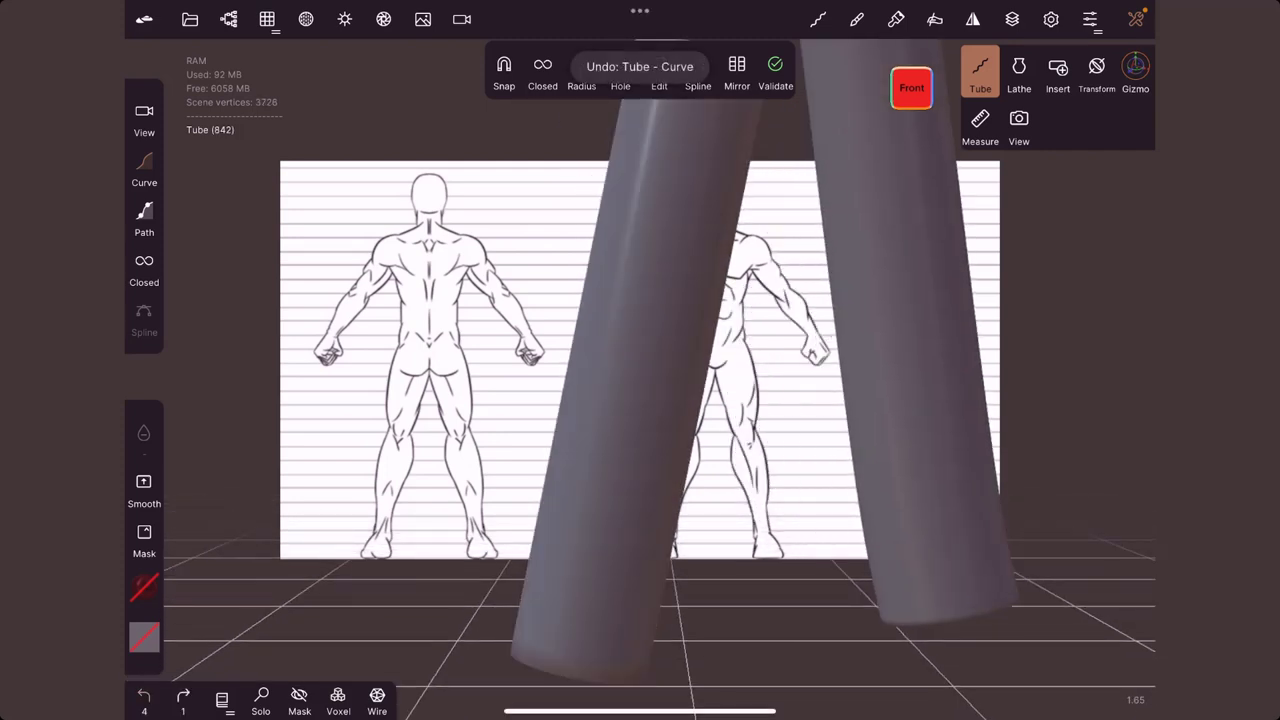
left_click(144, 695)
left_click(144, 695)
left_click(144, 695)
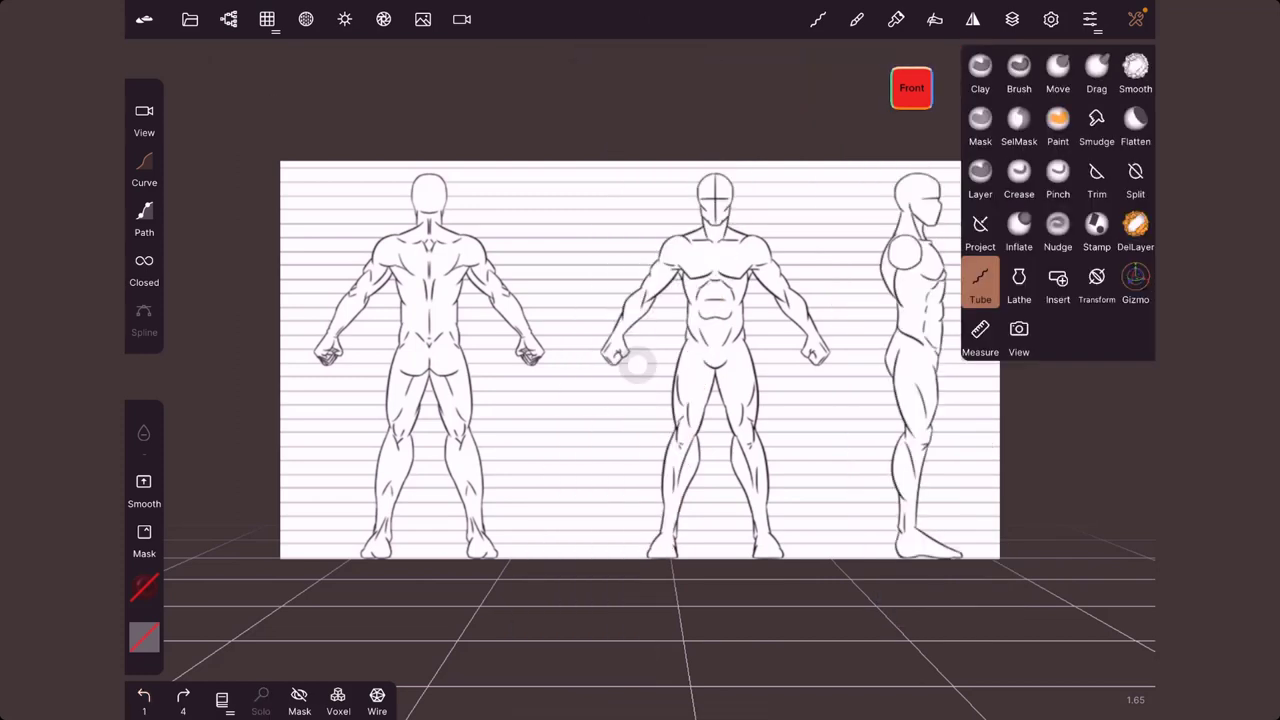
Draw a tube up the front figure's left leg and set it to Blending at about 0.5 opacity
mouse_move(665, 530)
left_mouse_down()
mouse_move(698, 350)
mouse_move(695, 366)
left_mouse_up()
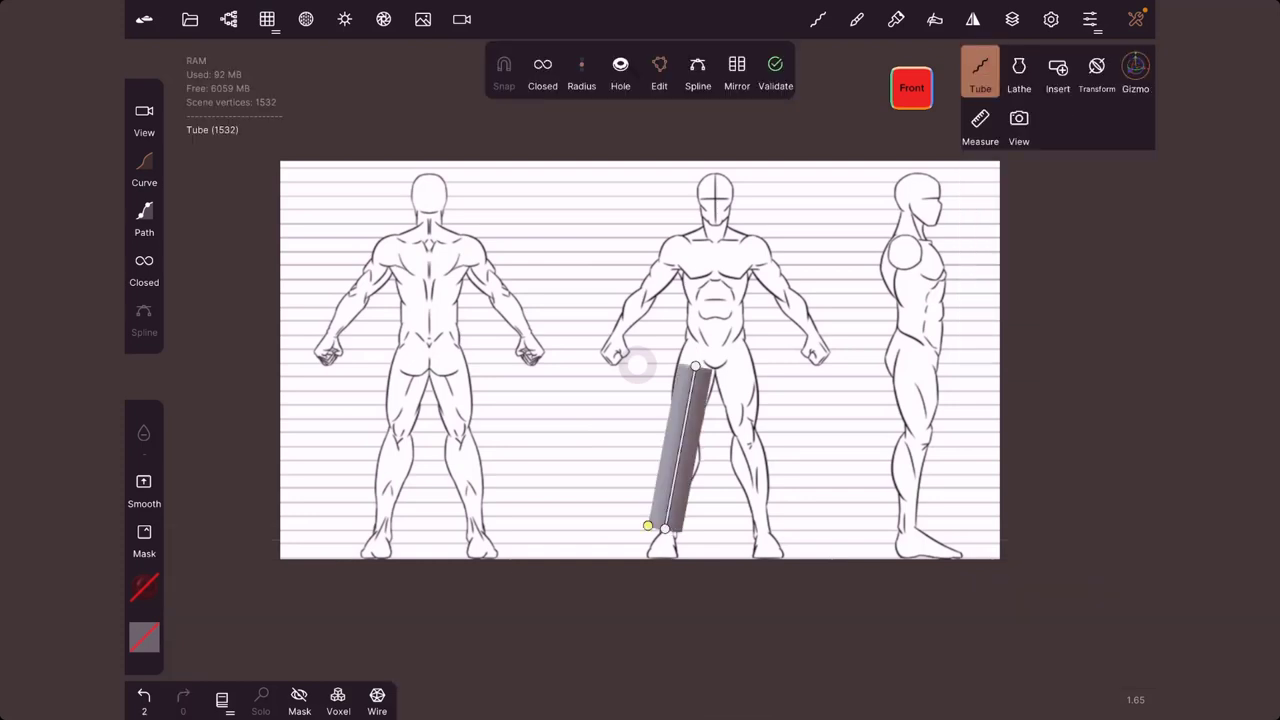
left_click(306, 19)
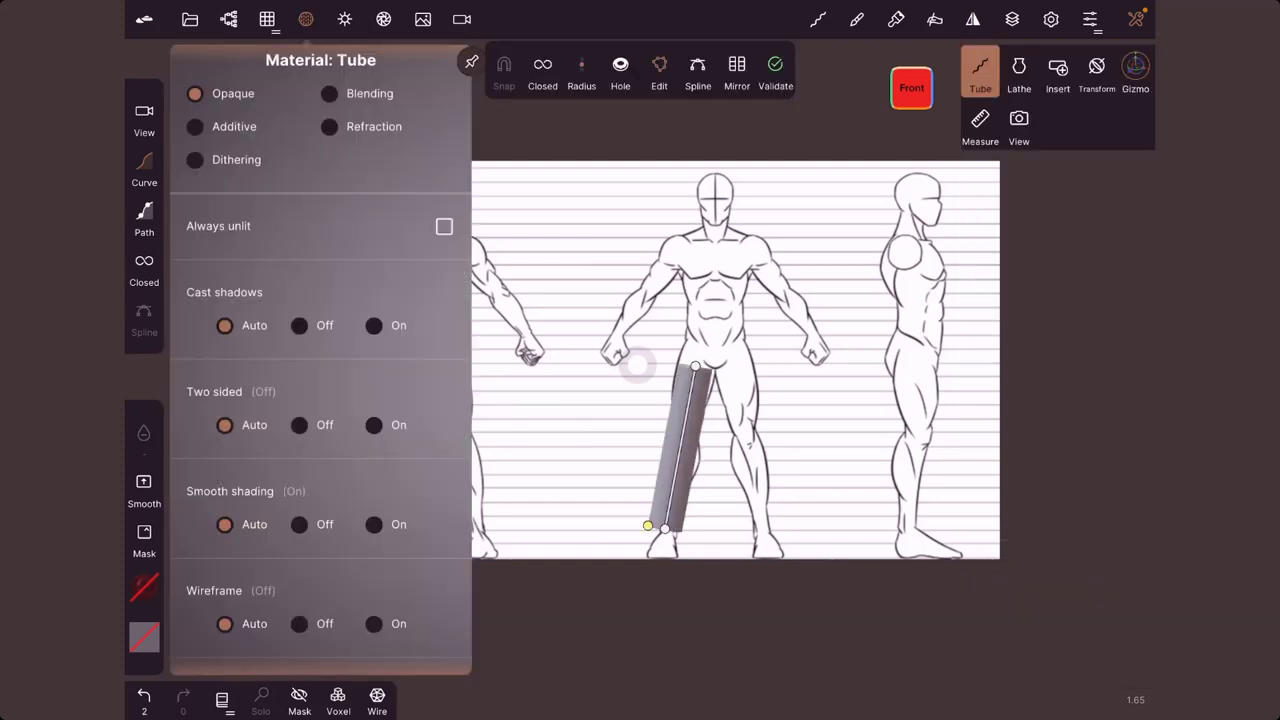
left_click(329, 93)
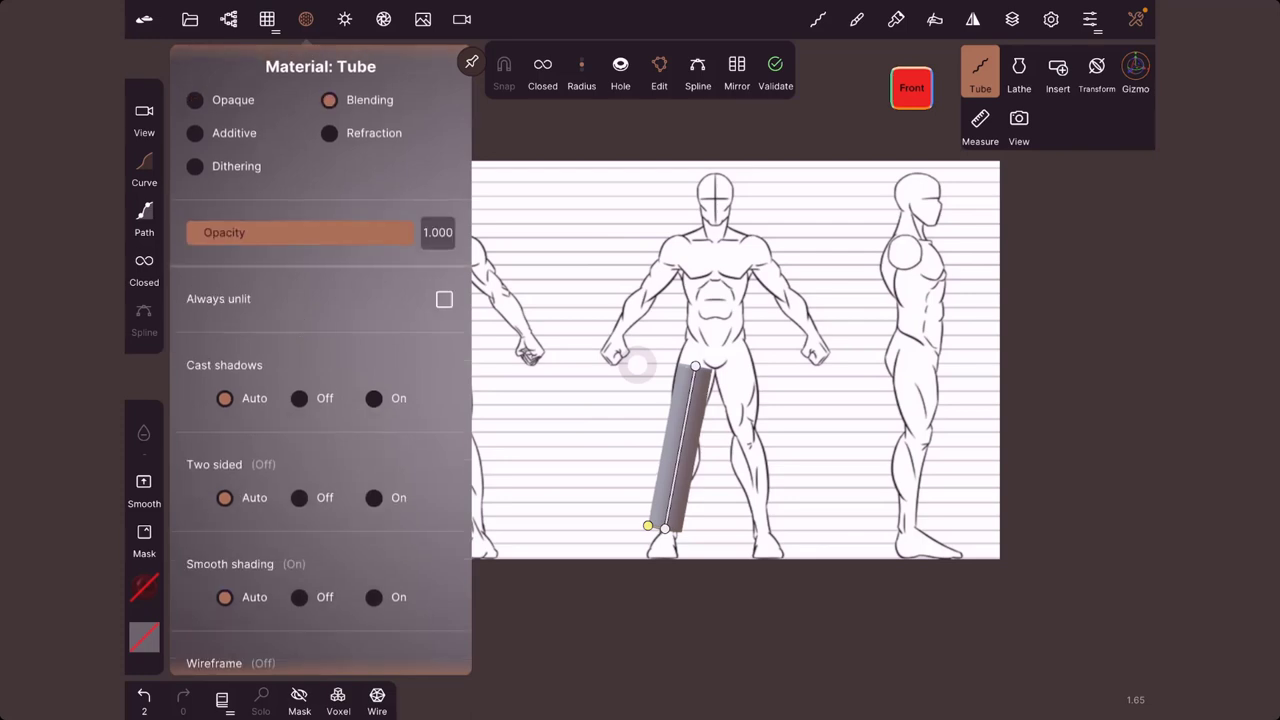
left_click_drag(412, 237, 301, 237)
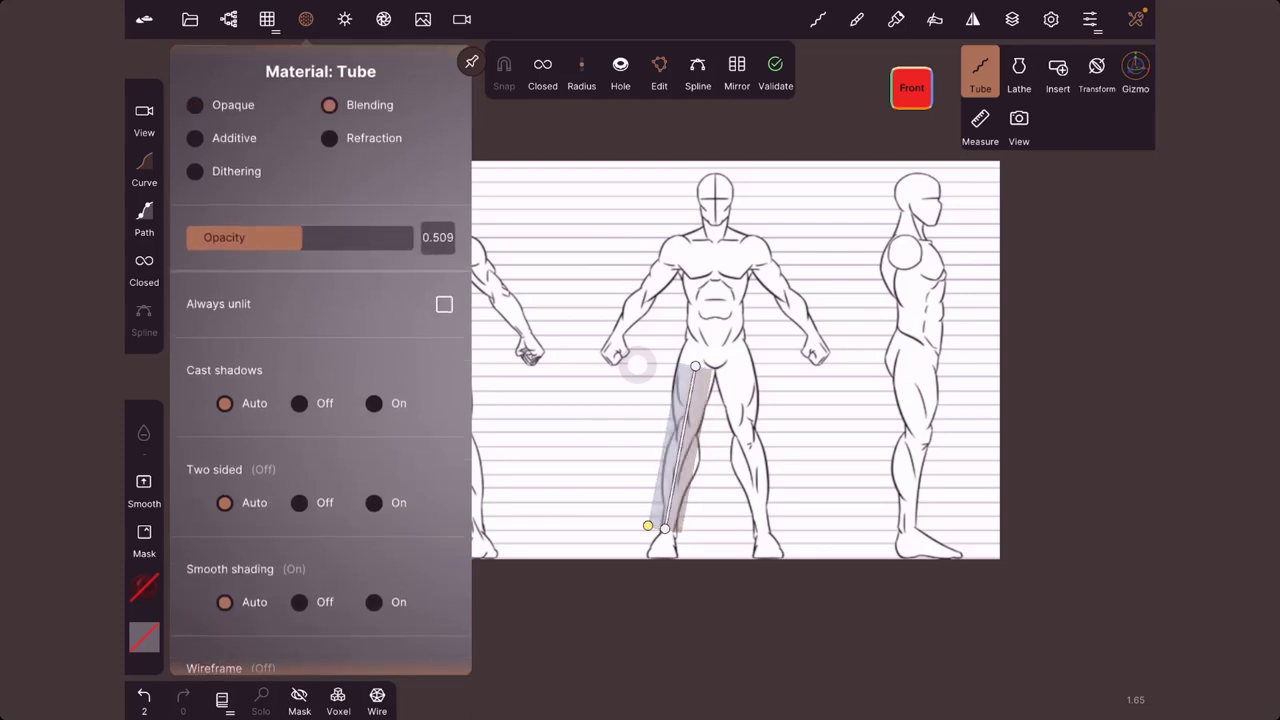
left_click(695, 366)
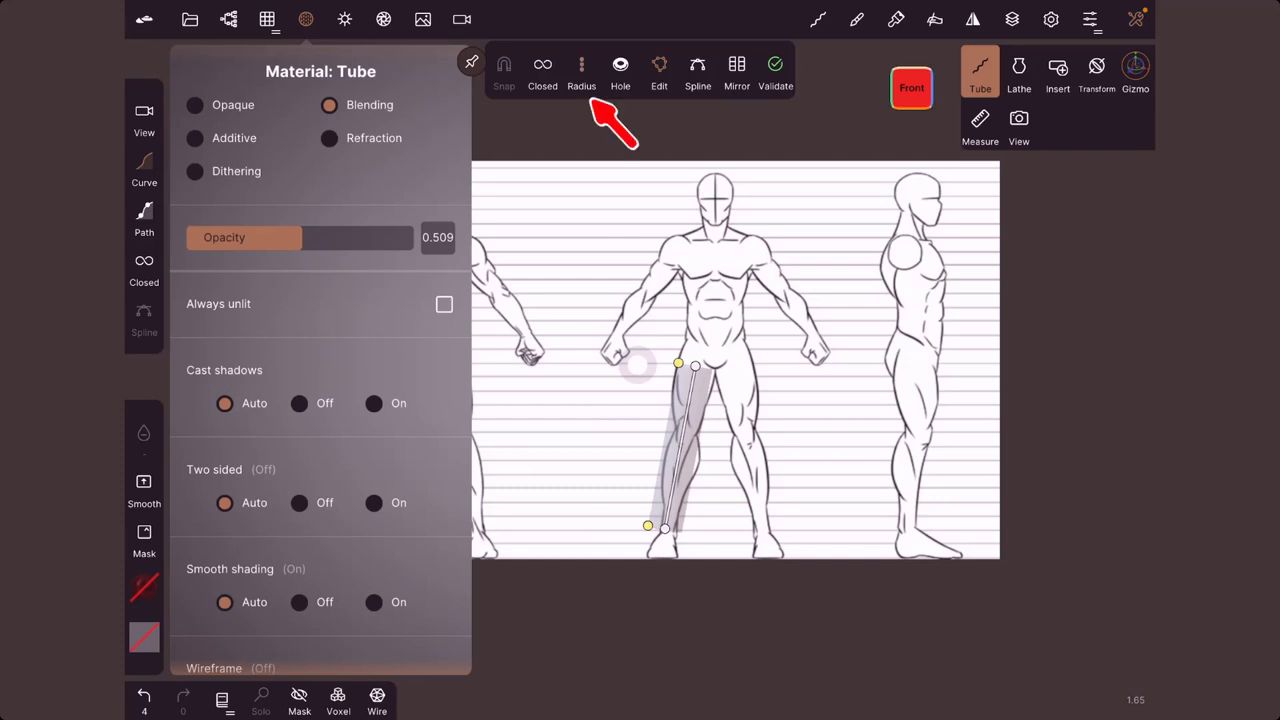
Add control points at the thigh, mid-leg and lower leg, narrowing each, and extend the bottom toward the ankle
left_click(681, 433)
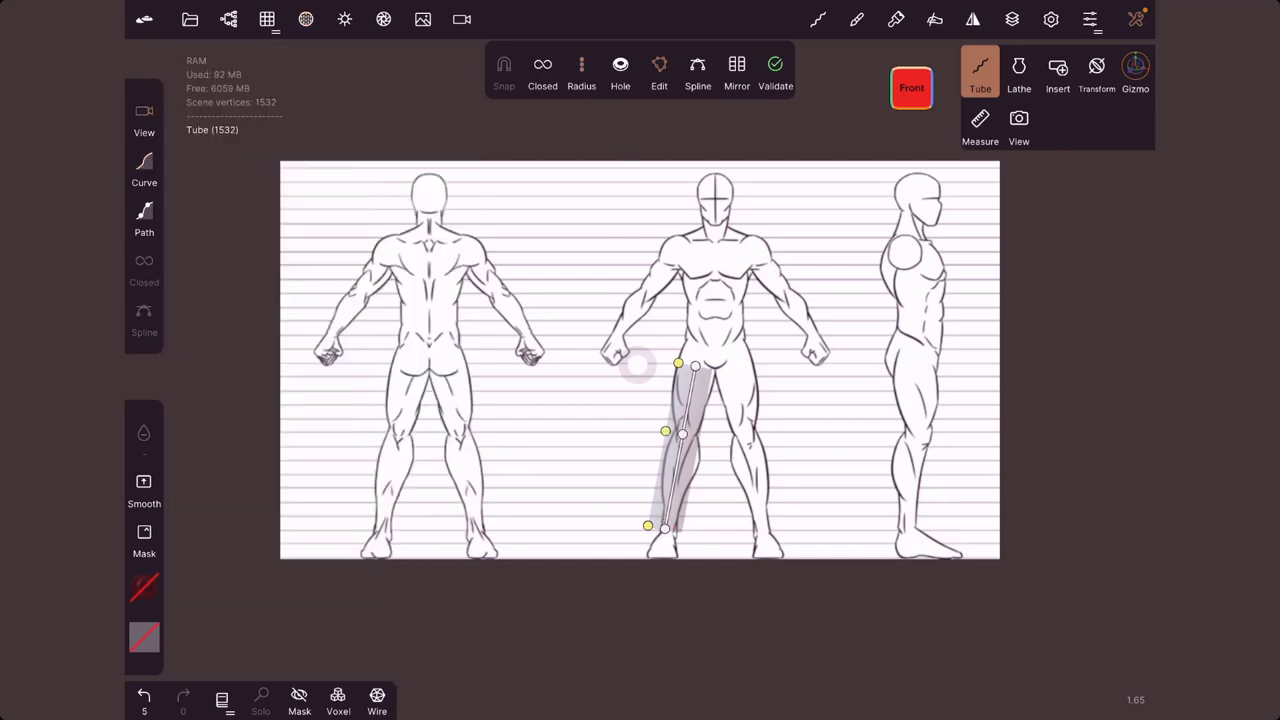
left_click_drag(665, 431, 671, 432)
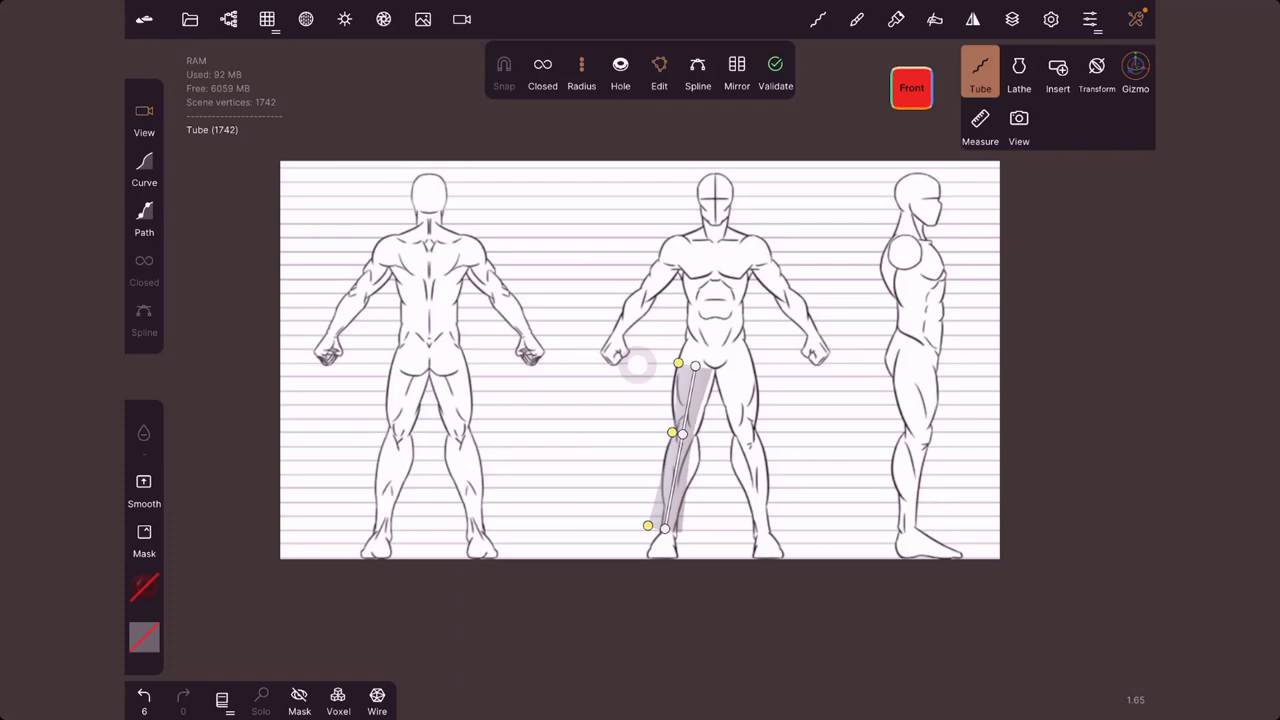
left_click(689, 389)
left_click_drag(672, 386, 673, 386)
left_click(673, 476)
left_click_drag(655, 474, 659, 475)
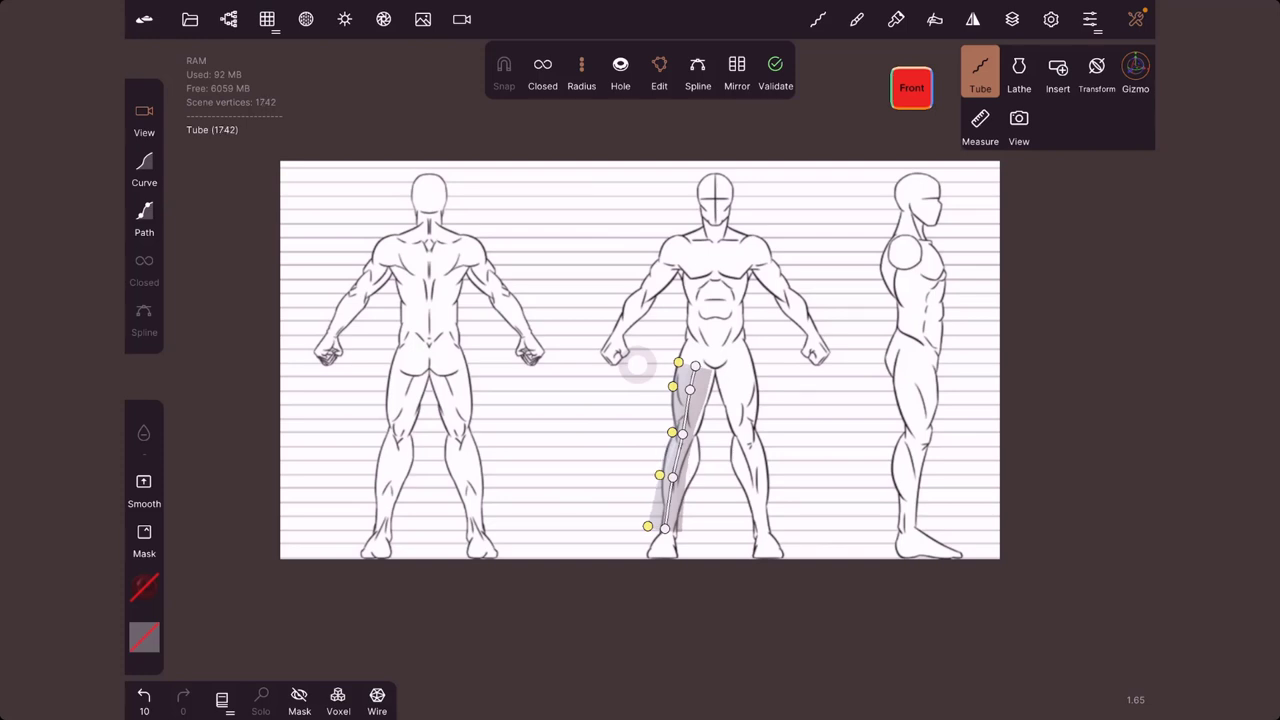
left_click_drag(664, 528, 667, 528)
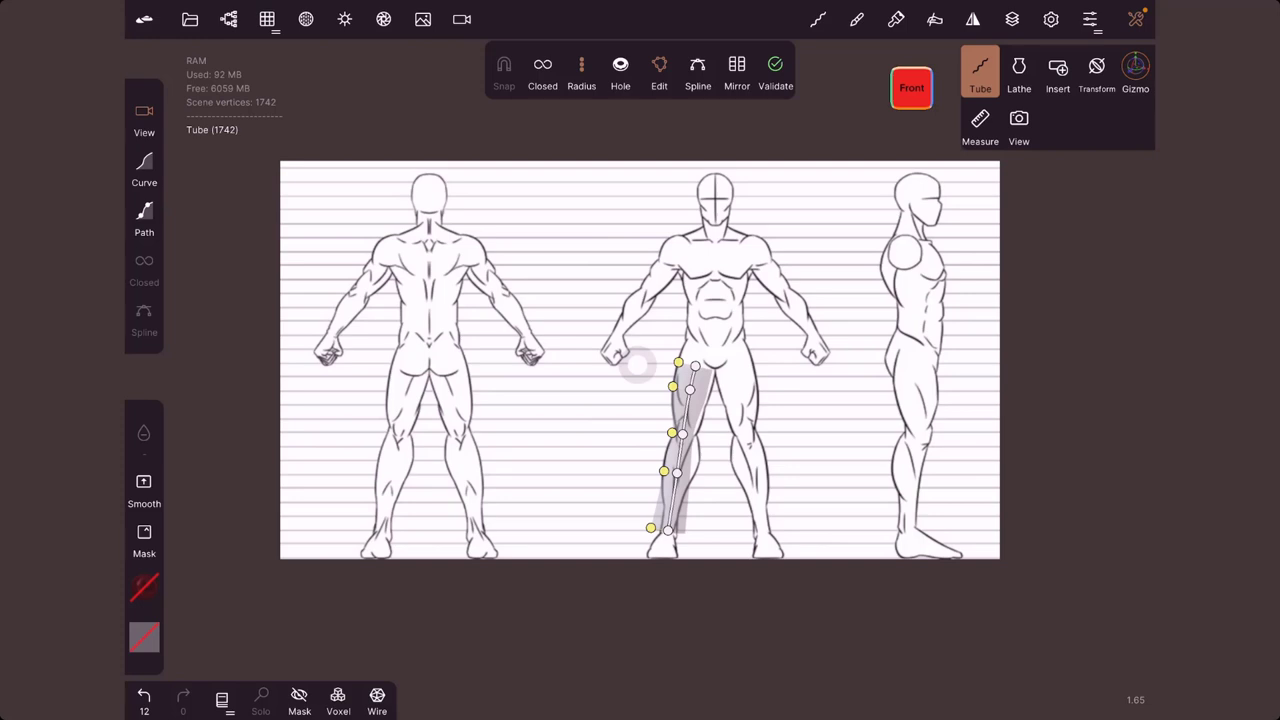
Start a new scene, discarding the unsaved leg study
left_click(190, 19)
left_click(219, 232)
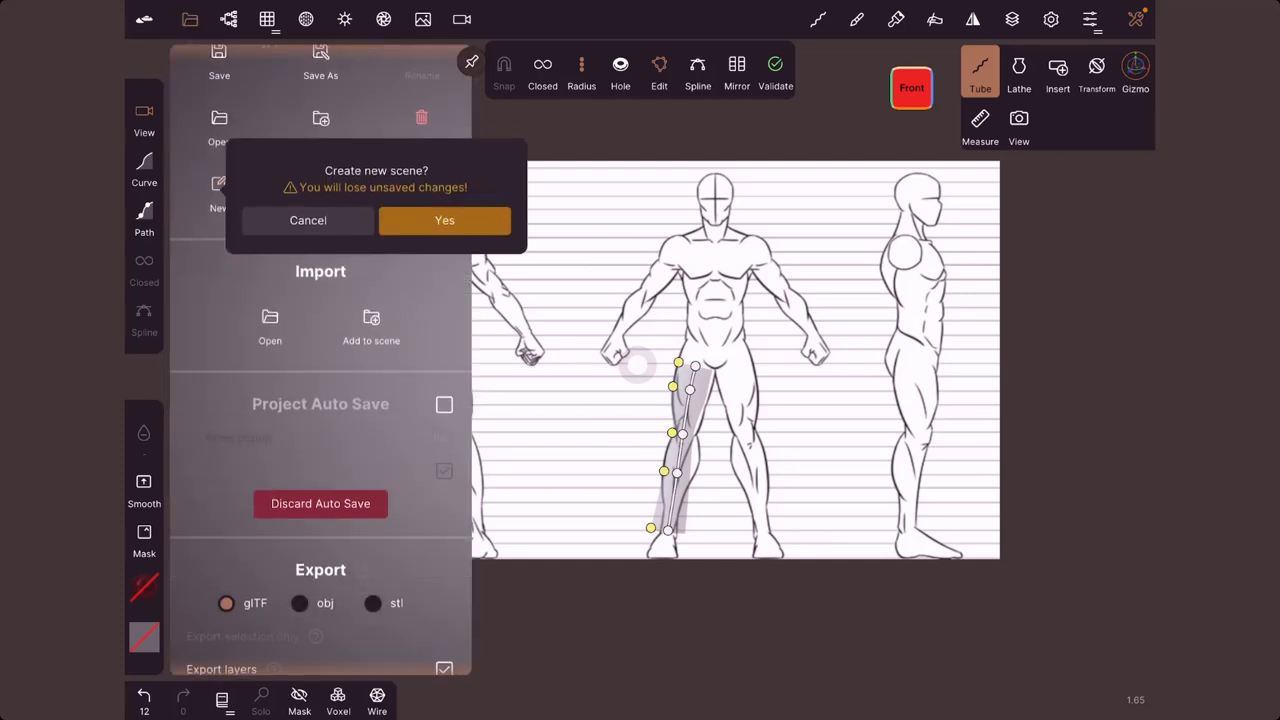
left_click(443, 211)
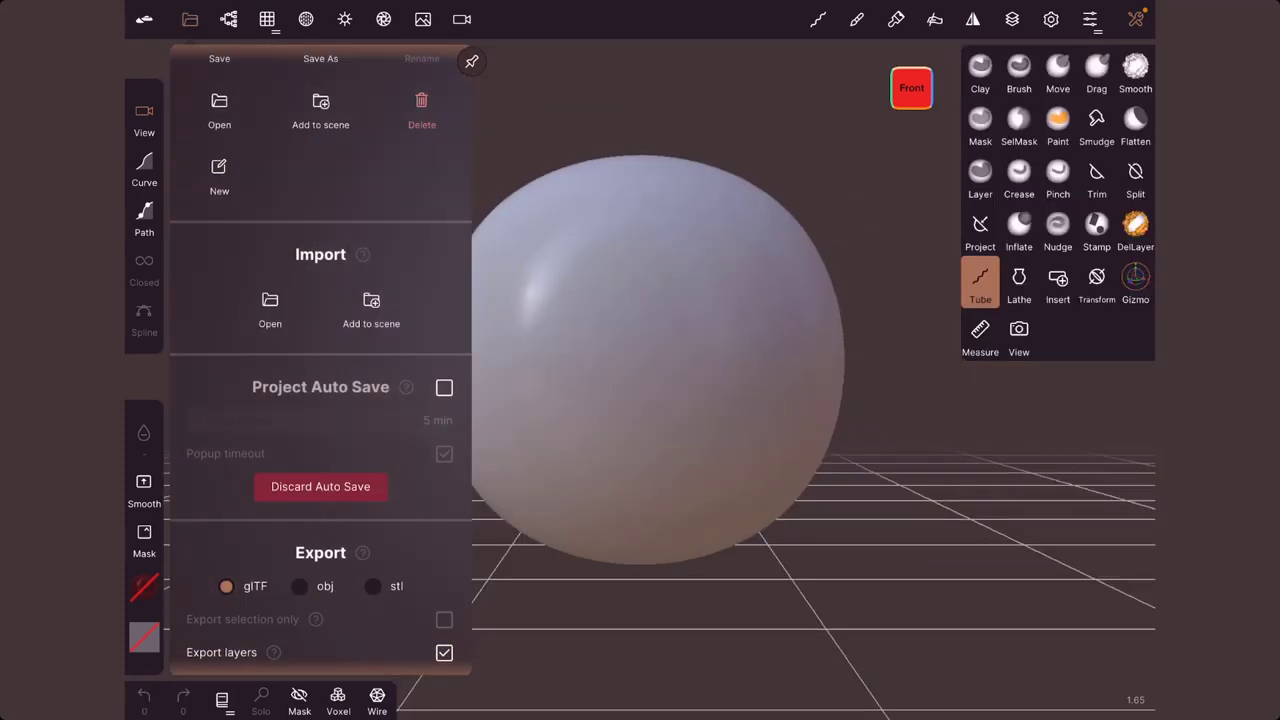
scroll(320, 360, "down", 10)
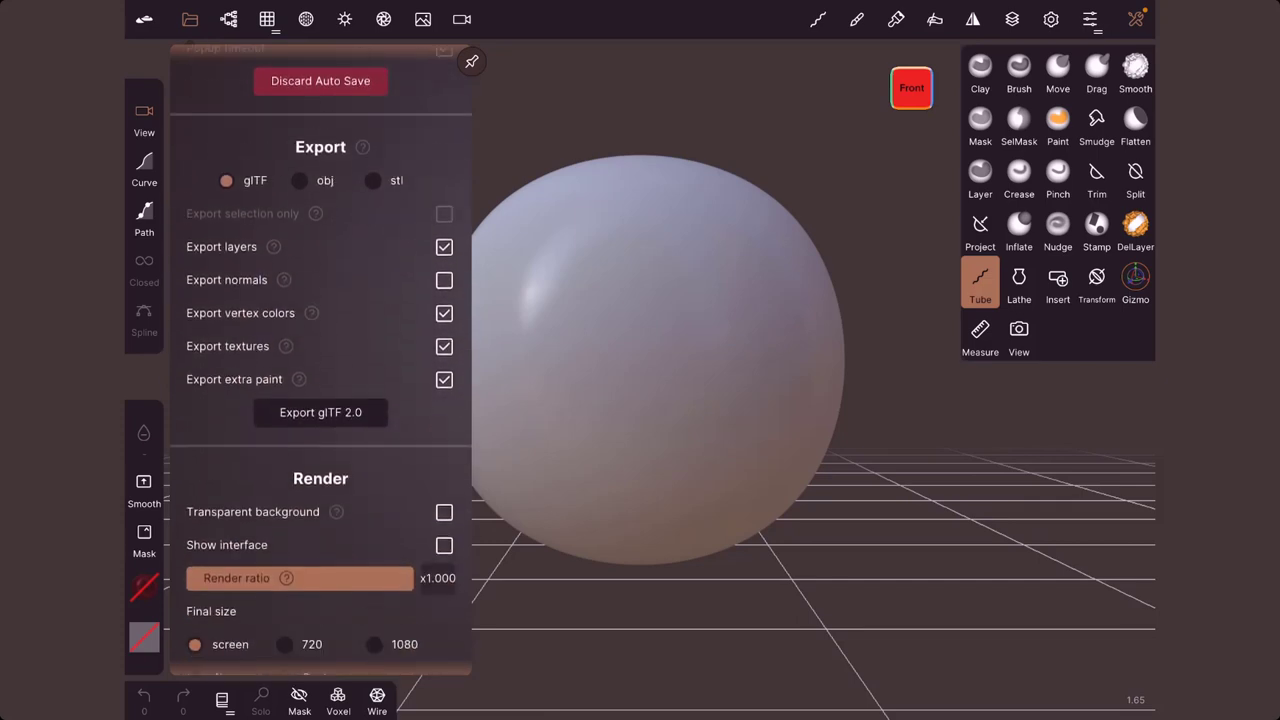
Delete the default Sphere so the scene is empty, and switch the tube stroke mode
left_click(228, 19)
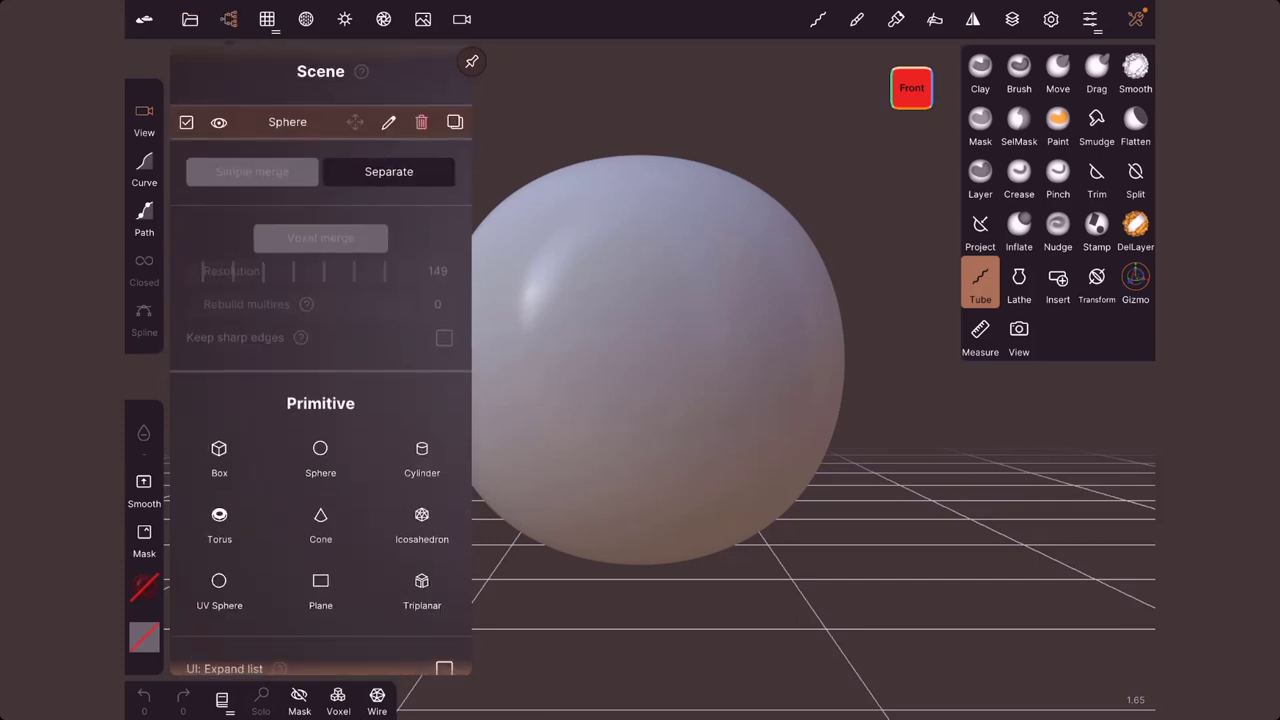
left_click(421, 128)
left_click(228, 19)
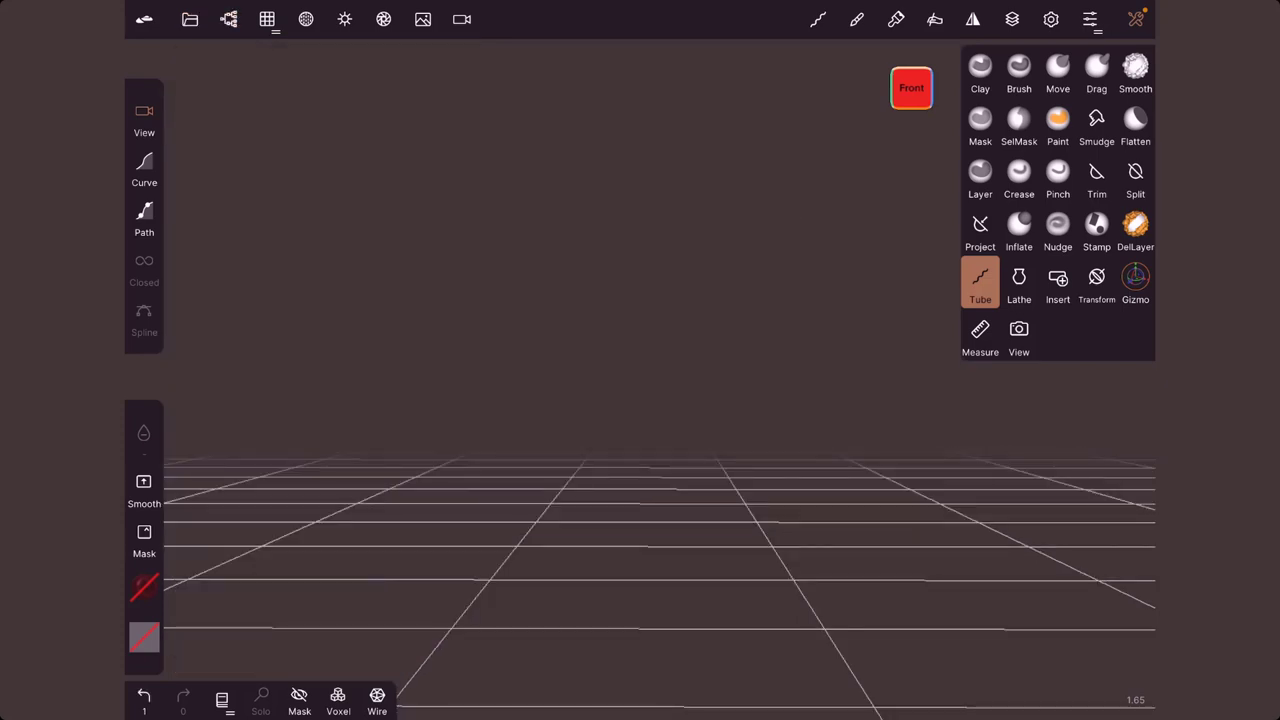
left_click(144, 165)
Draw a long wavy tube across the scene and thicken it toward the right end
left_click_drag(382, 383, 819, 369)
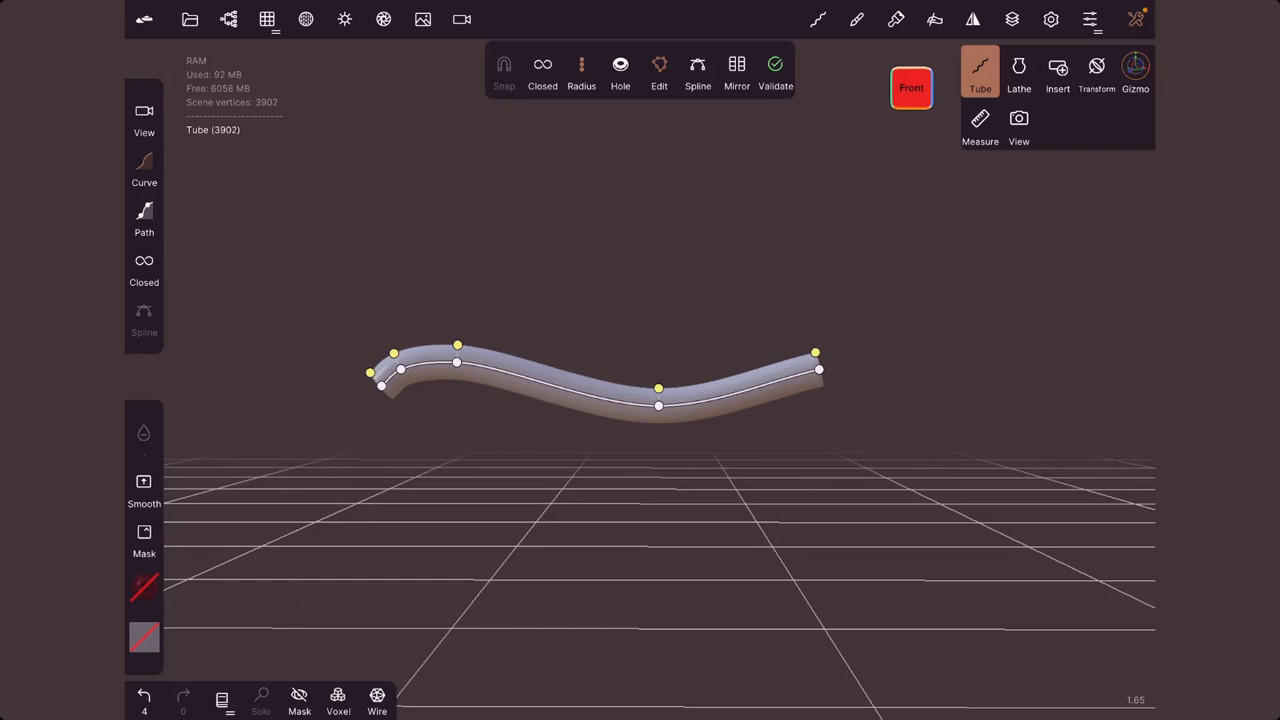
left_click_drag(658, 388, 658, 363)
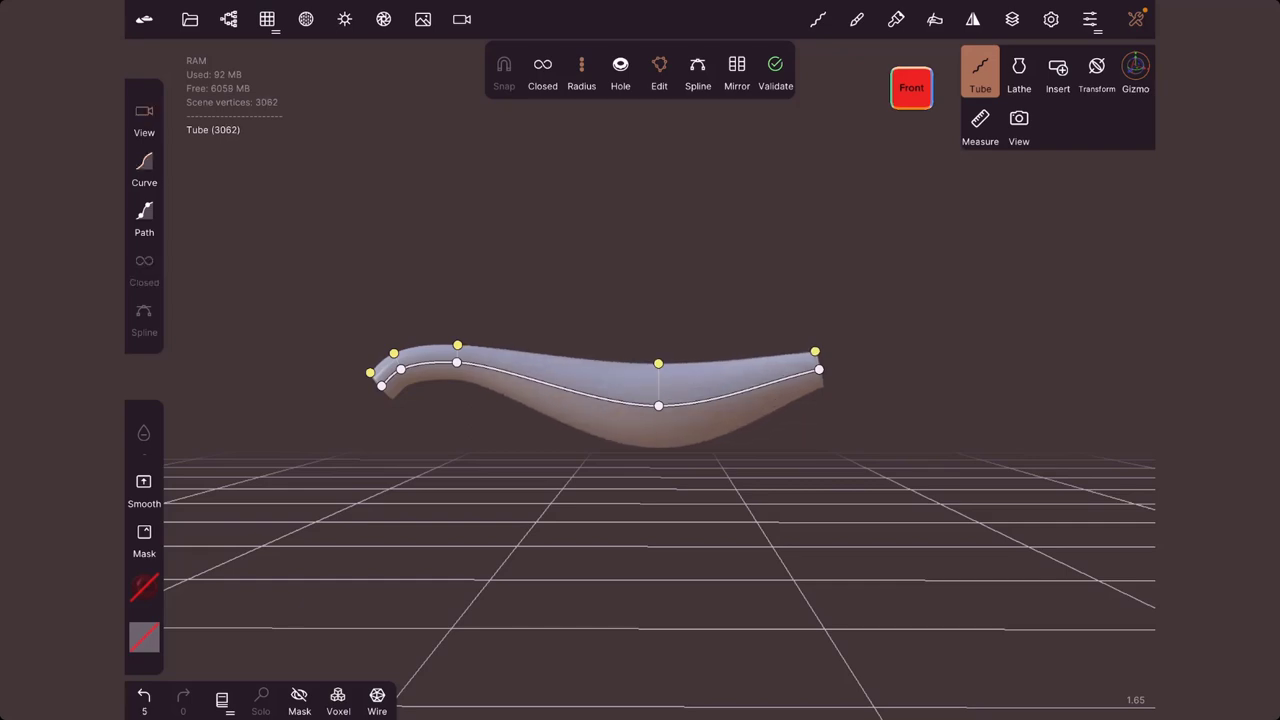
left_click_drag(815, 353, 810, 332)
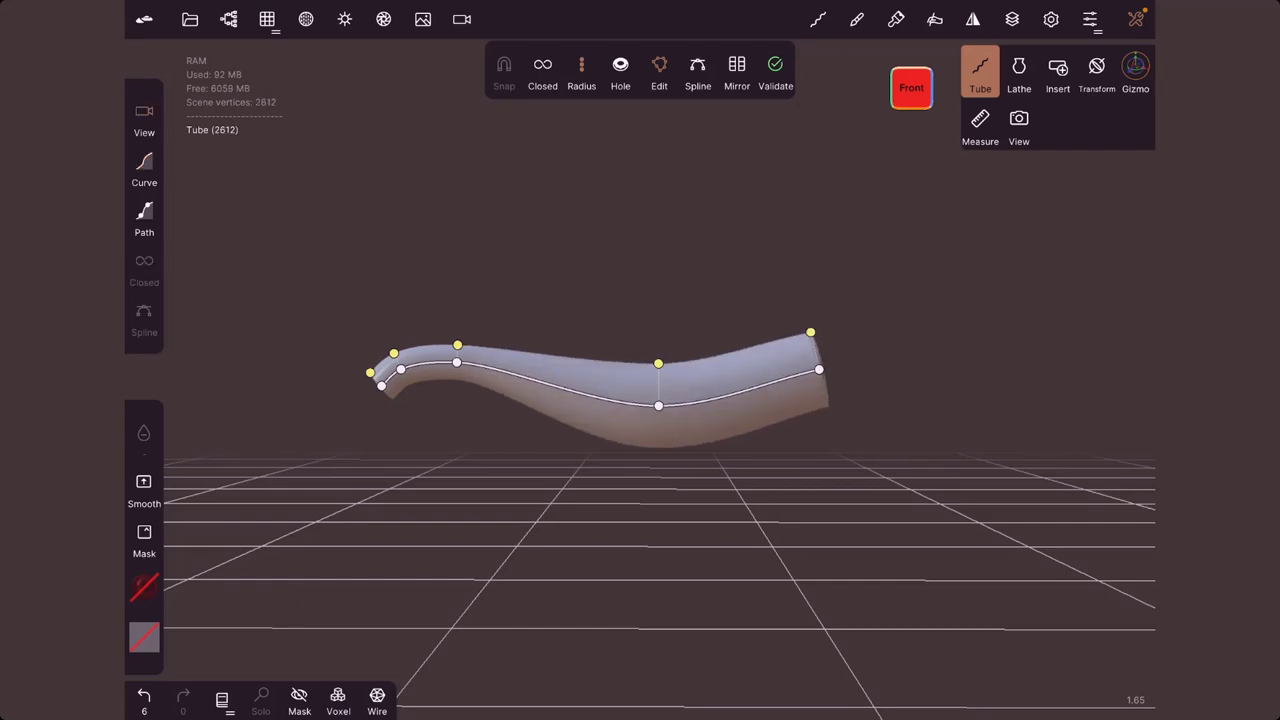
left_click_drag(457, 345, 457, 346)
Enable Hole with a slightly wider opening, check it from several angles, and validate the tube
left_click_drag(640, 560, 840, 530)
left_click(620, 70)
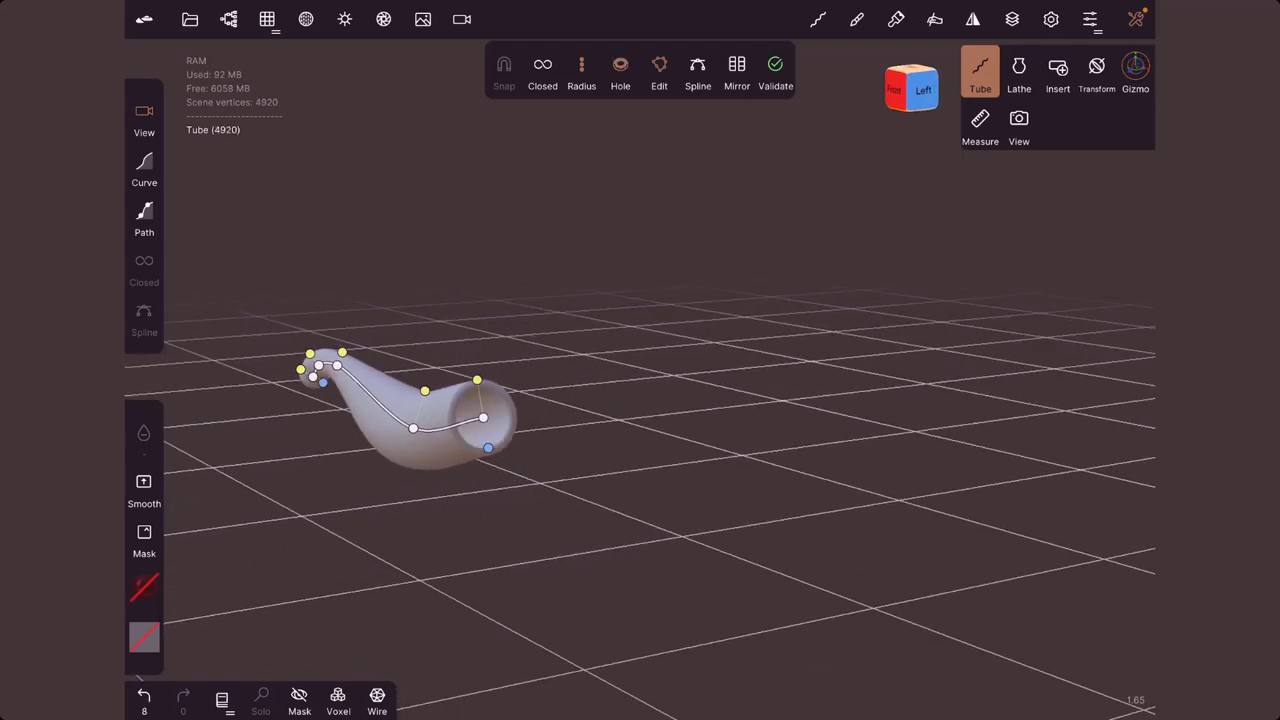
left_click_drag(488, 447, 489, 452)
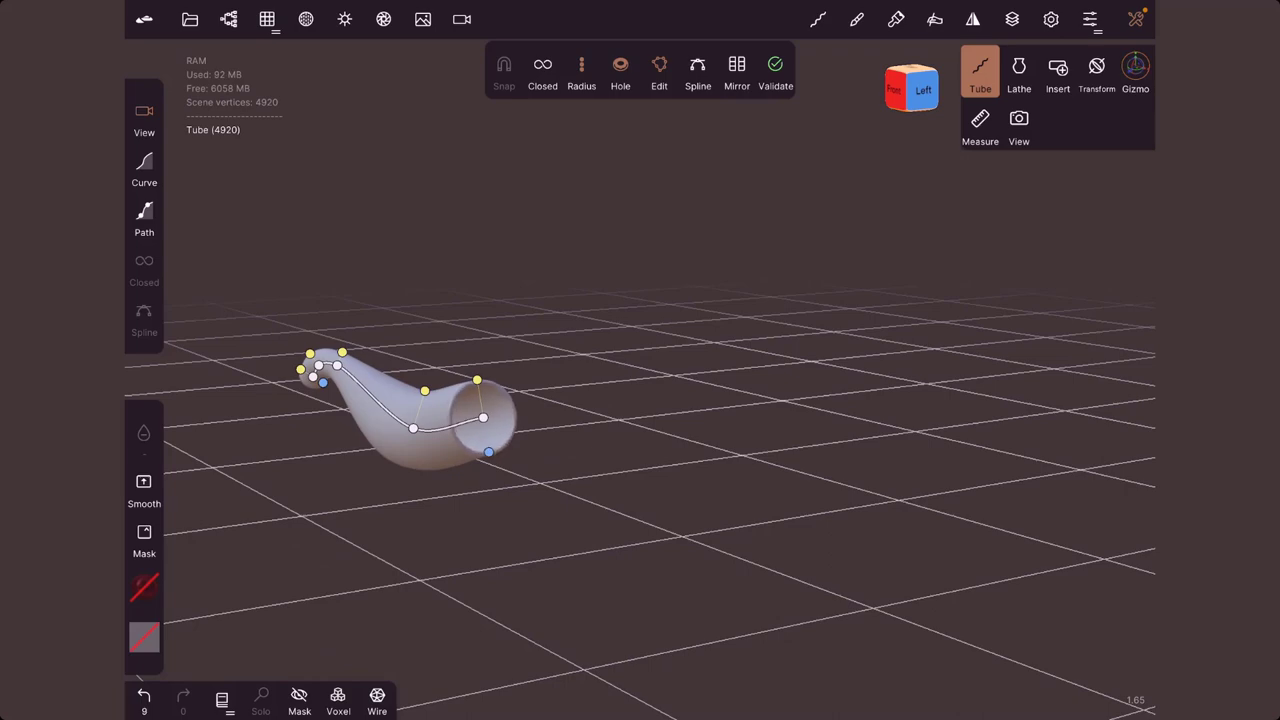
mouse_move(840, 560)
left_mouse_down()
mouse_move(700, 560)
mouse_move(620, 660)
left_mouse_up()
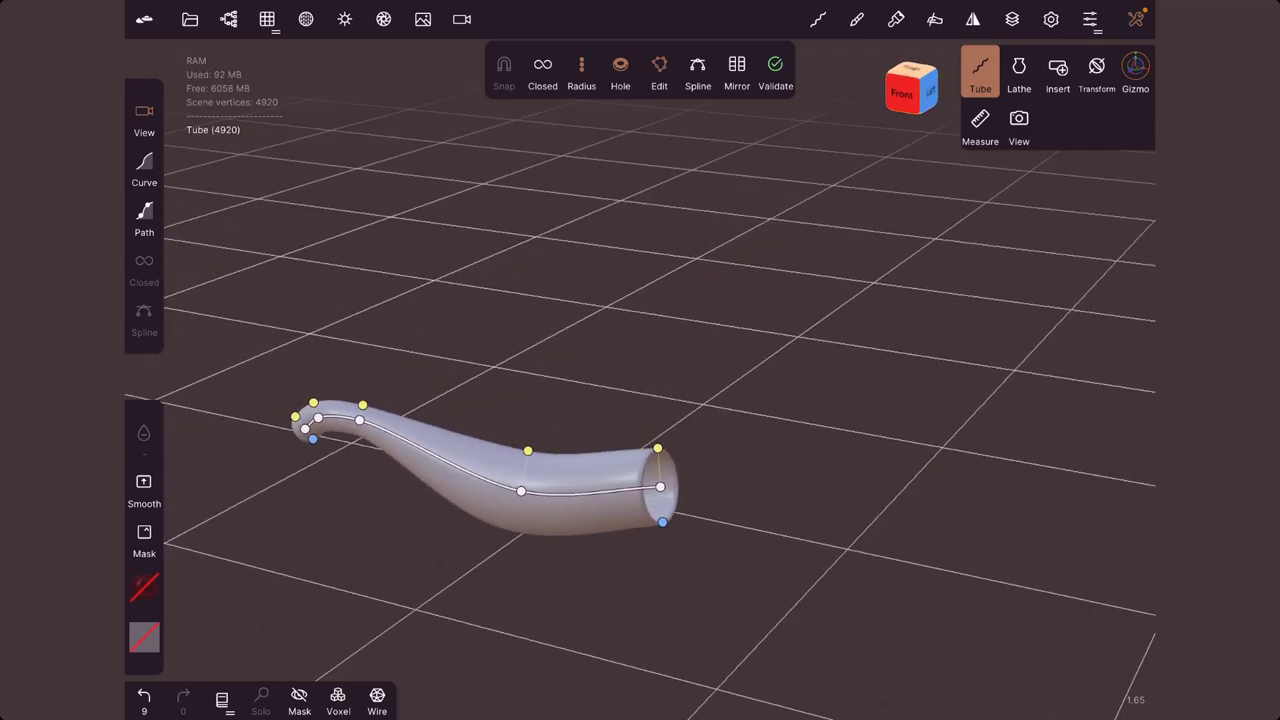
mouse_move(700, 600)
middle_mouse_down()
mouse_move(770, 460)
mouse_move(782, 465)
middle_mouse_up()
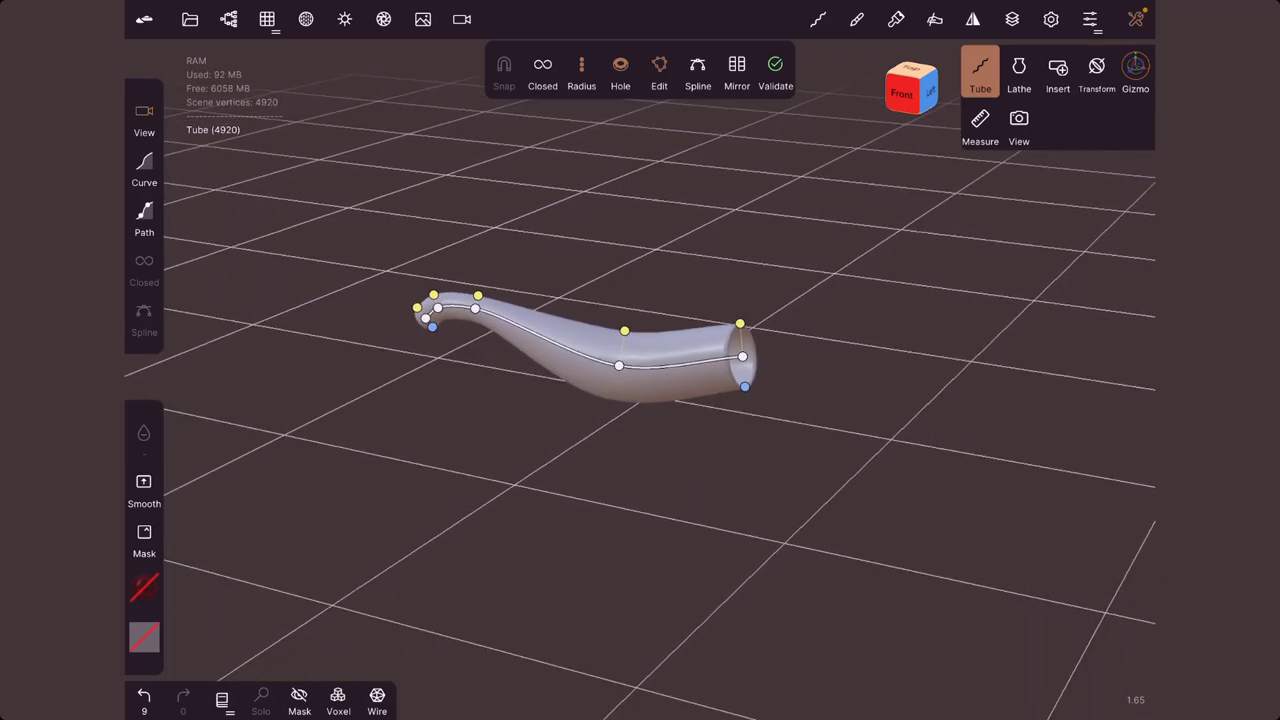
left_click_drag(782, 465, 790, 500)
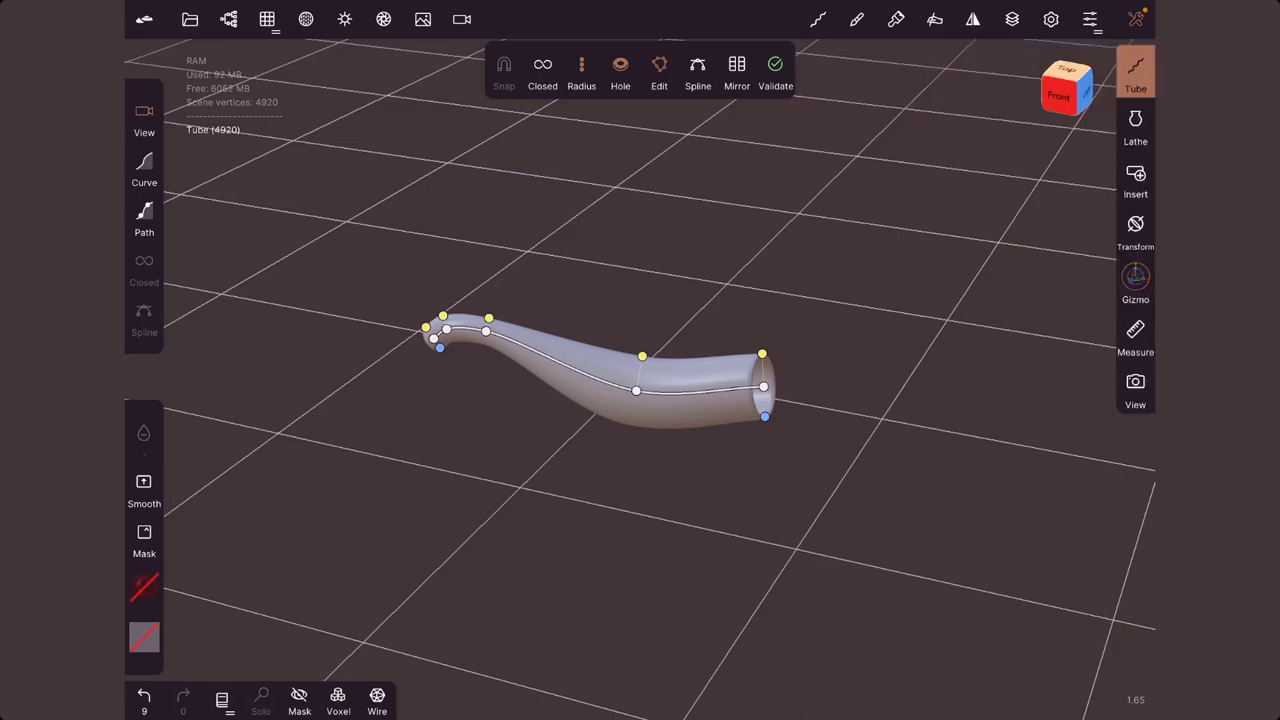
left_click(775, 70)
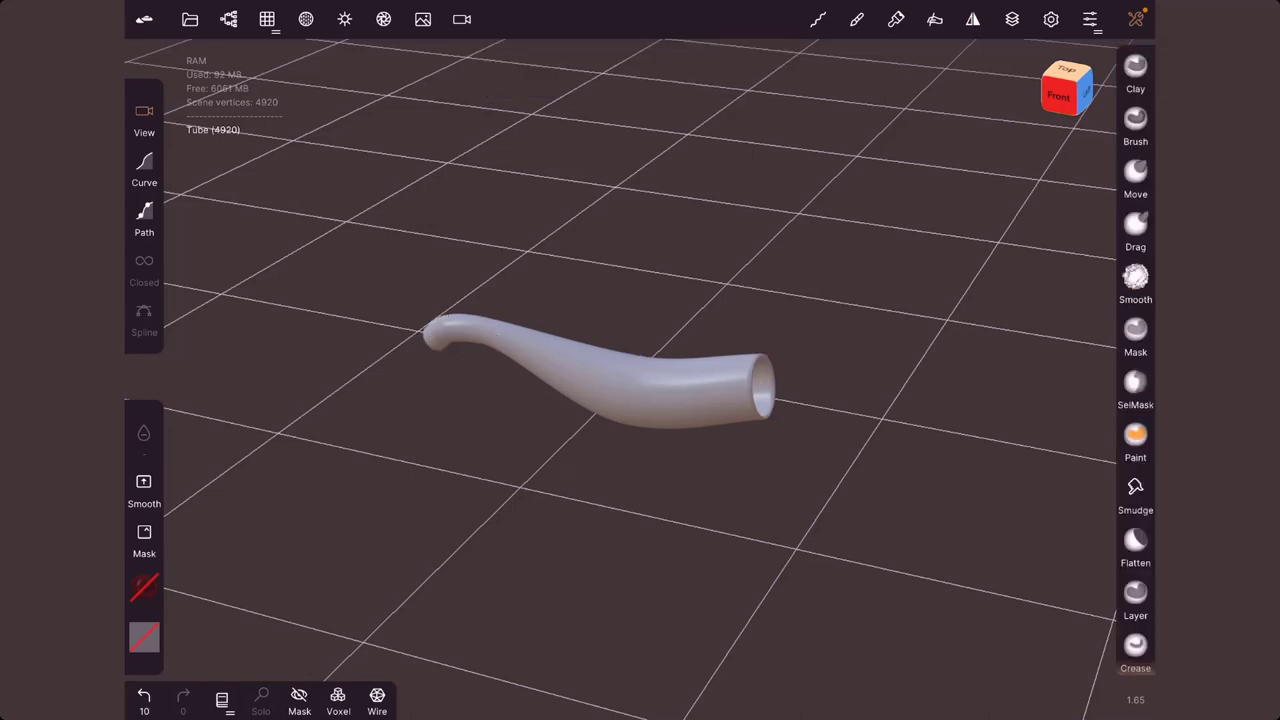